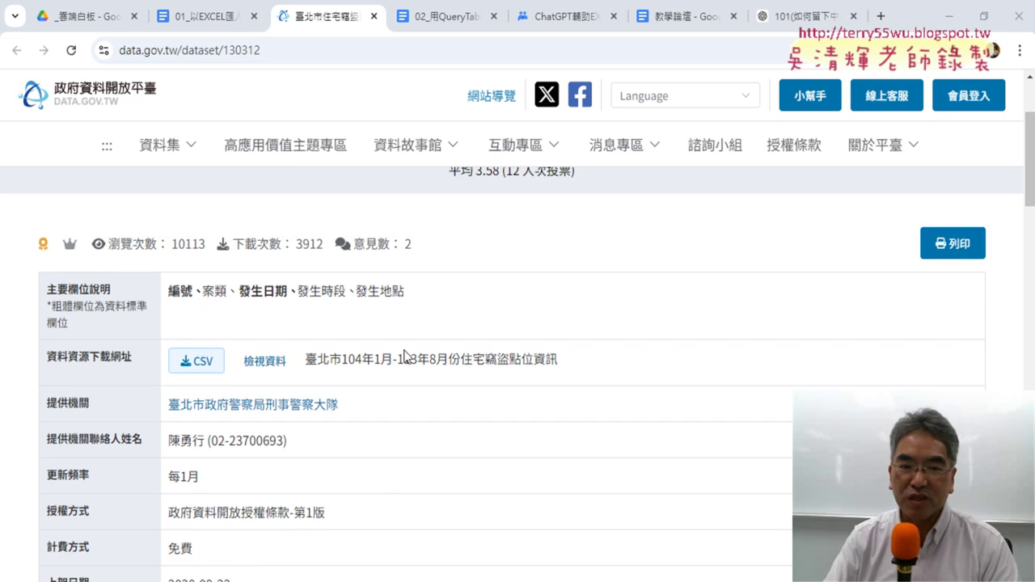
Step: Open the related dataset 臺北市汽車竊盜點位資訊 in a new tab, view it, and return to the burglary page
{"action": "scroll", "coordinate": [472, 315], "scroll_direction": "down", "scroll_amount": 4}
{"action": "scroll", "coordinate": [472, 315], "scroll_direction": "down", "scroll_amount": 4}
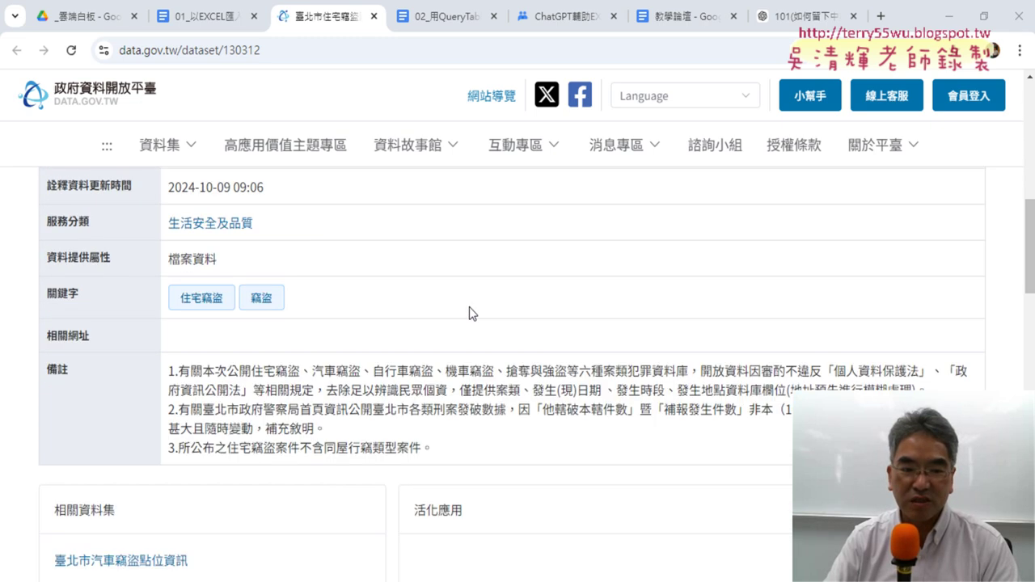
{"action": "scroll", "coordinate": [473, 314], "scroll_direction": "down", "scroll_amount": 4}
{"action": "left_click_drag", "start_coordinate": [189, 241], "coordinate": [57, 240]}
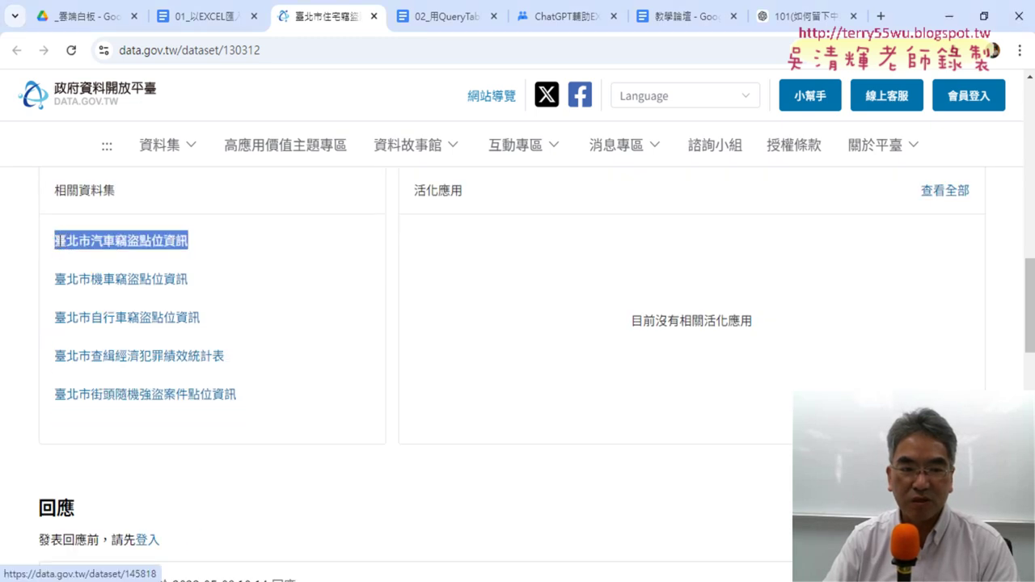
{"action": "right_click", "coordinate": [135, 247]}
{"action": "left_click", "coordinate": [174, 257]}
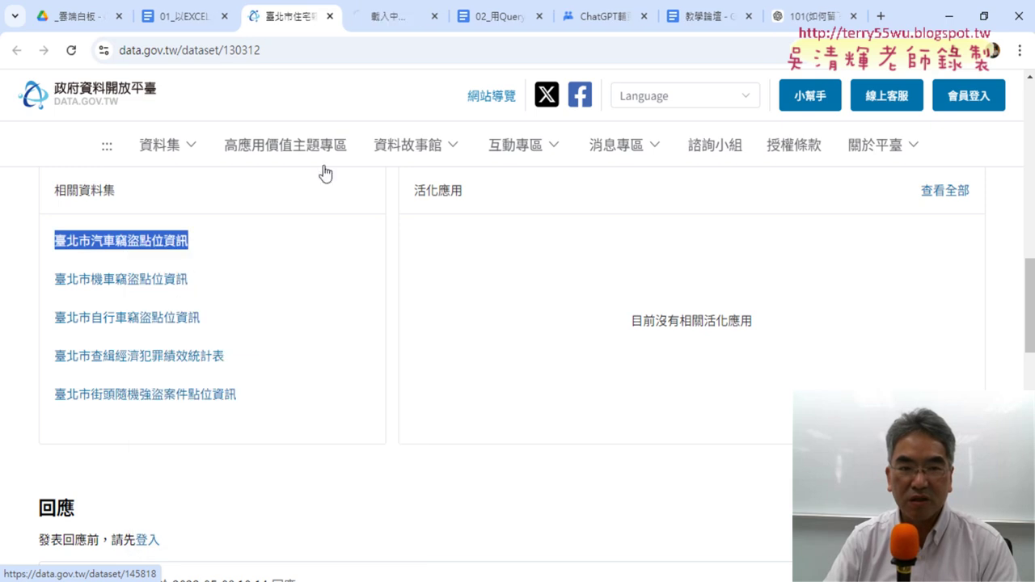
{"action": "left_click", "coordinate": [377, 22]}
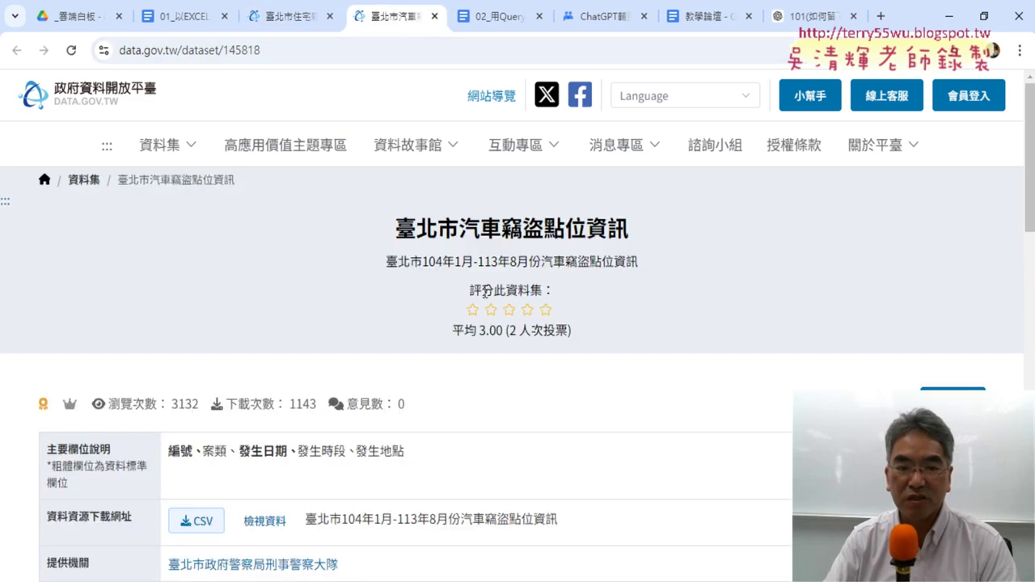
{"action": "scroll", "coordinate": [486, 293], "scroll_direction": "down", "scroll_amount": 2}
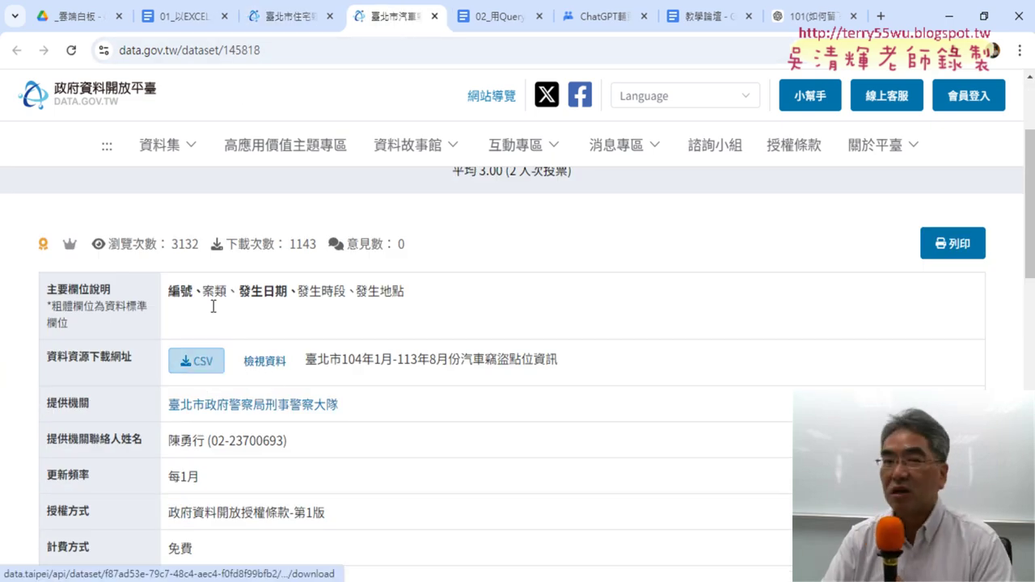
{"action": "left_click", "coordinate": [289, 20]}
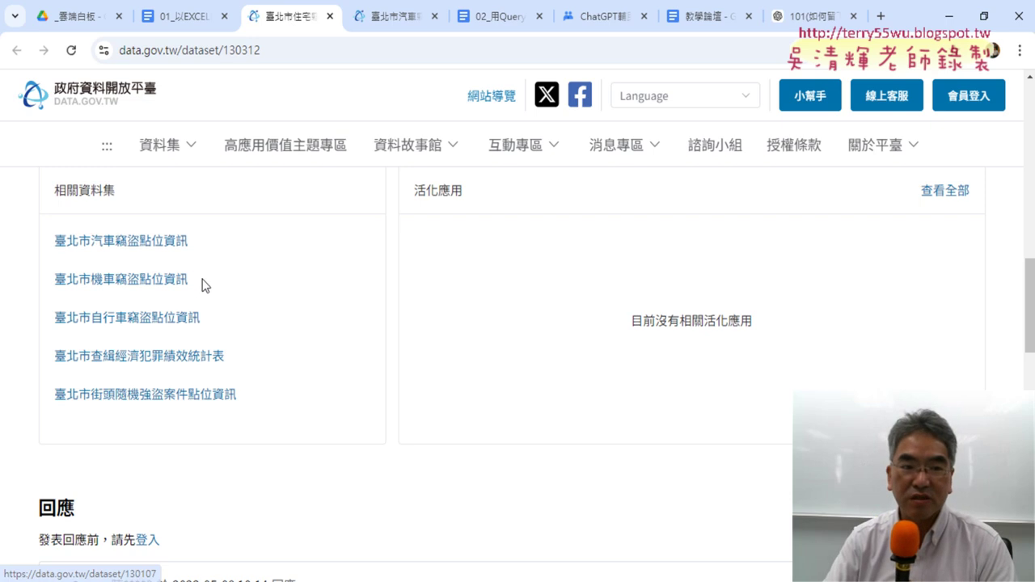
Step: Highlight the motorcycle, bicycle, street-robbery and car-theft related dataset names
{"action": "left_click_drag", "start_coordinate": [202, 285], "coordinate": [55, 279]}
{"action": "left_click_drag", "start_coordinate": [201, 317], "coordinate": [46, 324]}
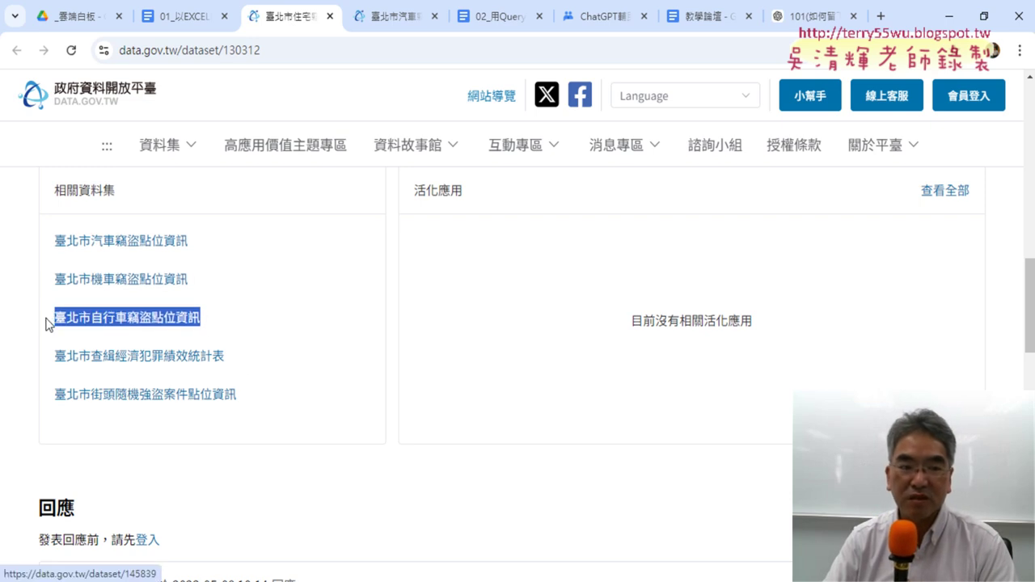
{"action": "left_click_drag", "start_coordinate": [237, 394], "coordinate": [34, 398]}
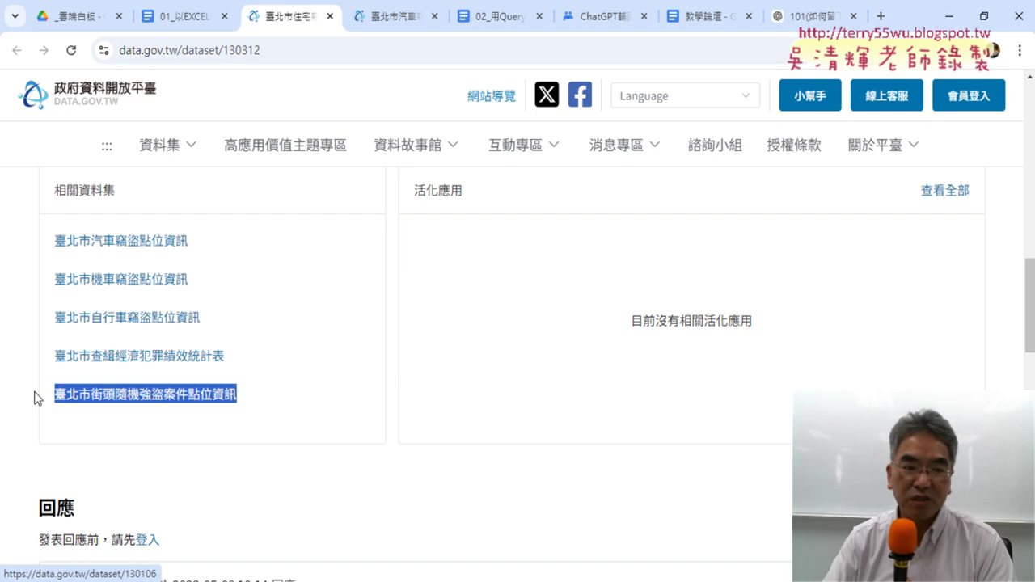
{"action": "left_click_drag", "start_coordinate": [202, 241], "coordinate": [92, 243]}
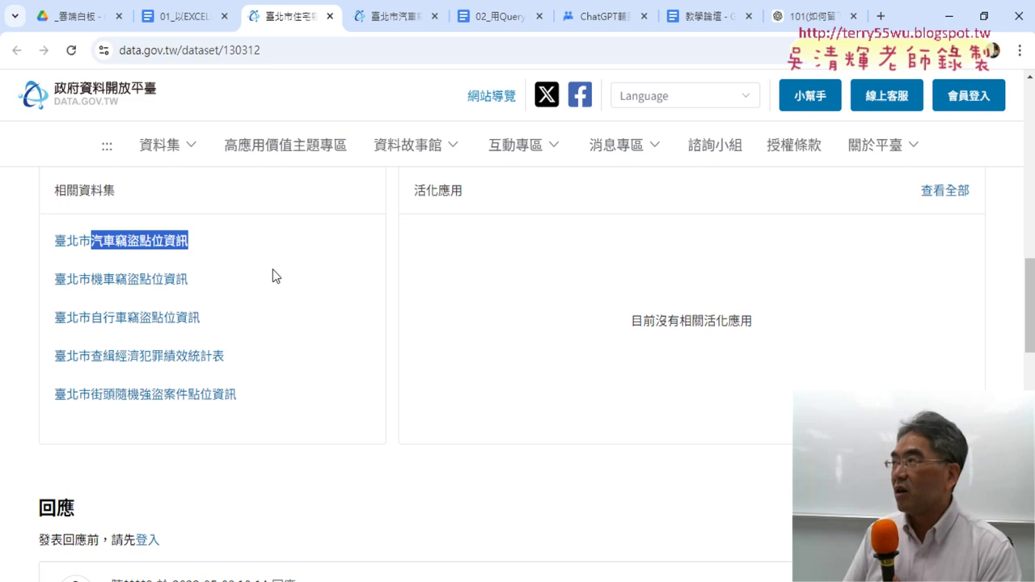
{"action": "scroll", "coordinate": [534, 242], "scroll_direction": "up", "scroll_amount": 10}
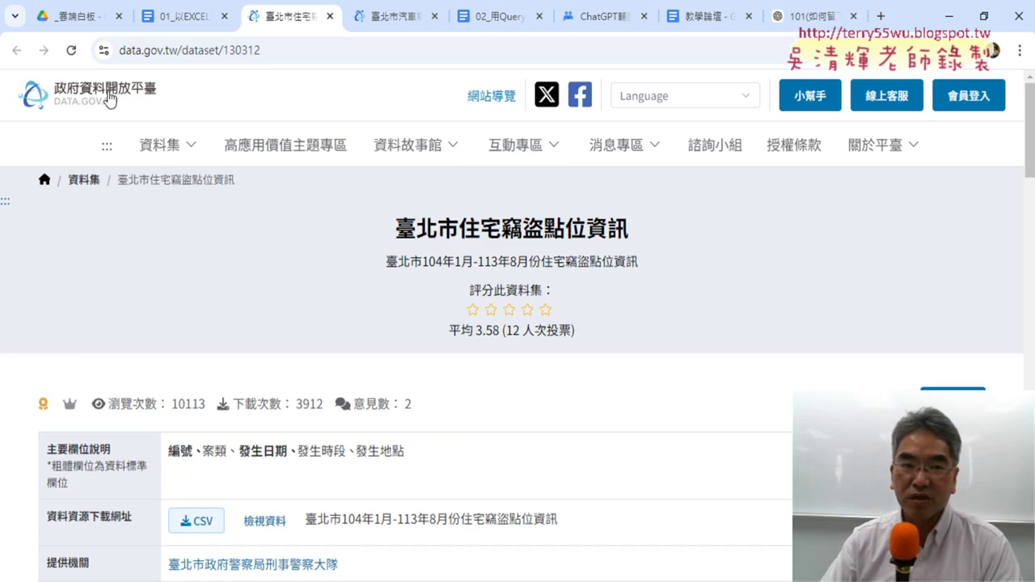
Step: Go to the data.gov.tw home page and copy 竊盜 from the car-theft dataset title
{"action": "left_click", "coordinate": [108, 101]}
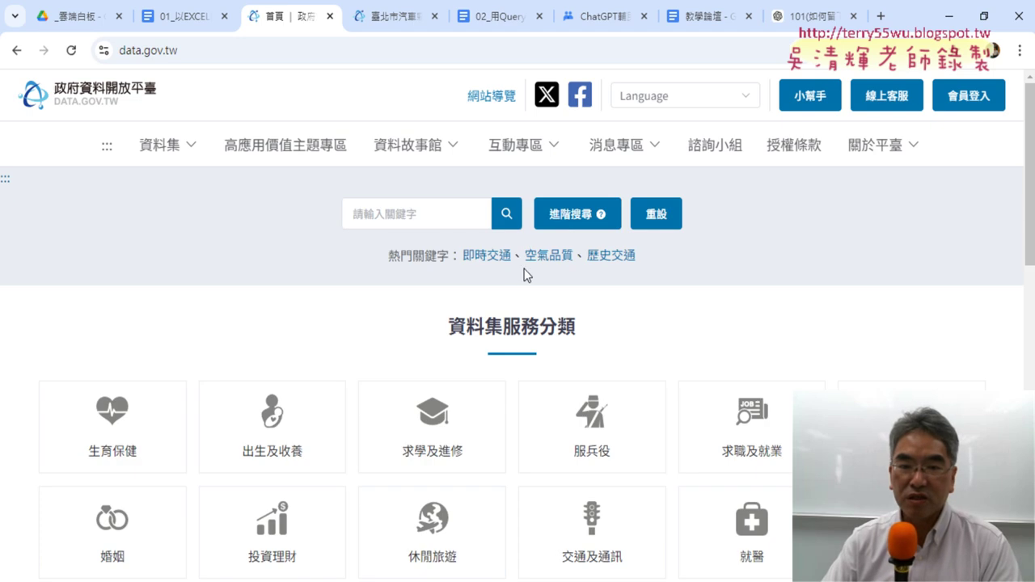
{"action": "left_click", "coordinate": [396, 17]}
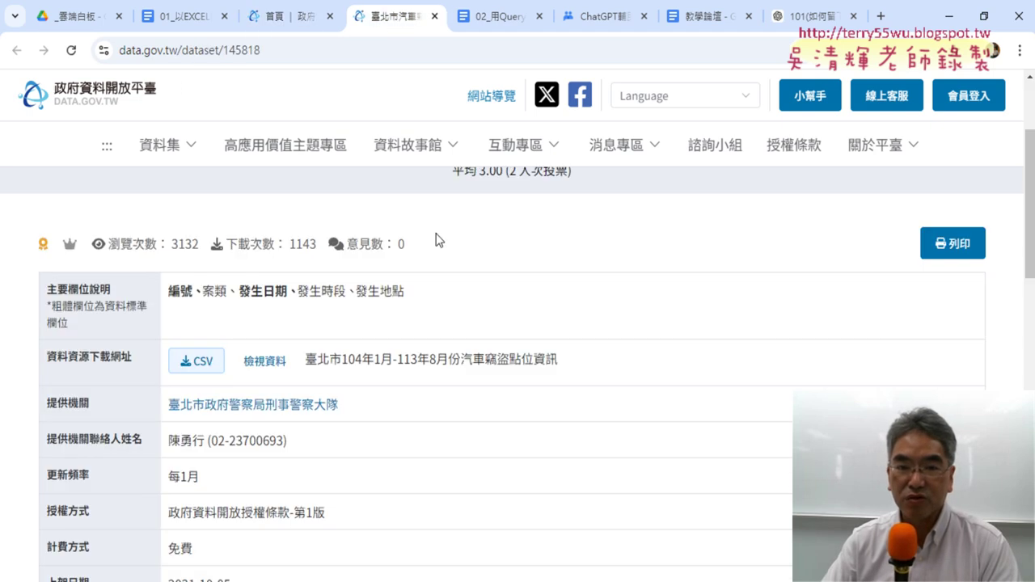
{"action": "scroll", "coordinate": [435, 240], "scroll_direction": "up", "scroll_amount": 2}
{"action": "left_click_drag", "start_coordinate": [549, 229], "coordinate": [503, 229]}
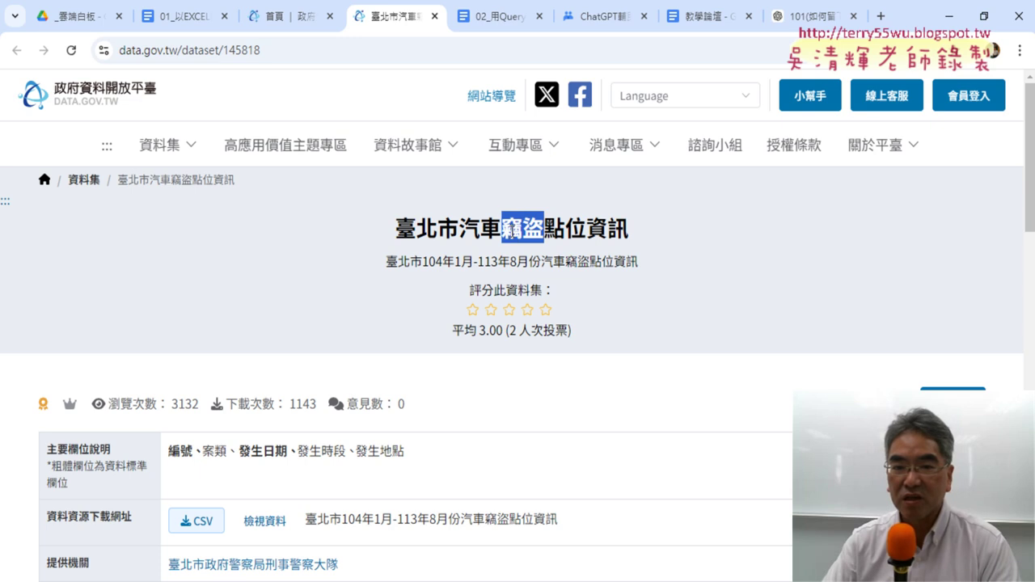
{"action": "right_click", "coordinate": [510, 234]}
{"action": "left_click", "coordinate": [535, 252]}
Step: Paste 竊盜 into the home-page dataset search and browse the results
{"action": "left_click", "coordinate": [321, 16]}
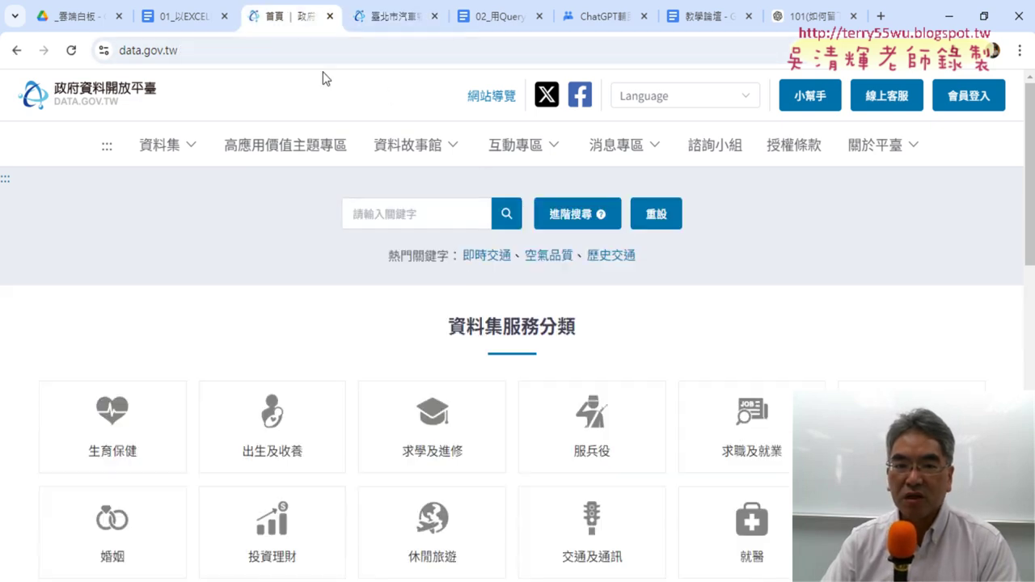
{"action": "left_click", "coordinate": [415, 214]}
{"action": "right_click", "coordinate": [414, 214]}
{"action": "left_click", "coordinate": [465, 371]}
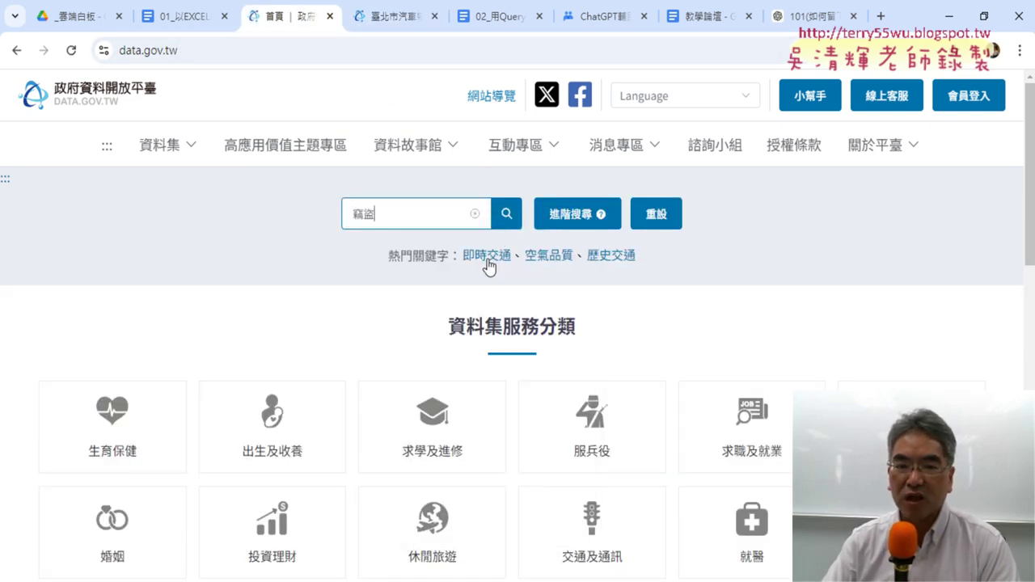
{"action": "left_click", "coordinate": [507, 214]}
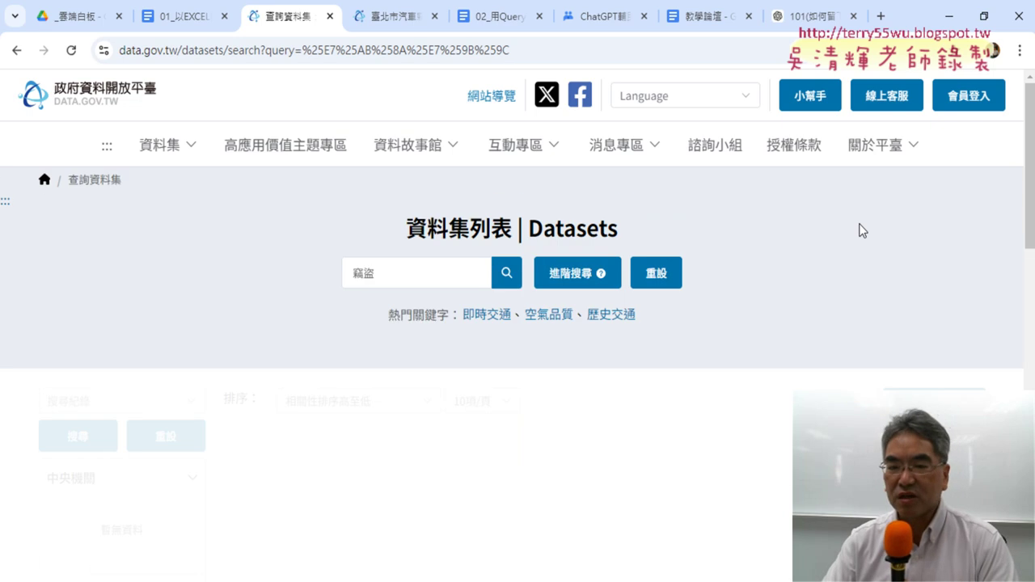
{"action": "scroll", "coordinate": [862, 231], "scroll_direction": "down", "scroll_amount": 1}
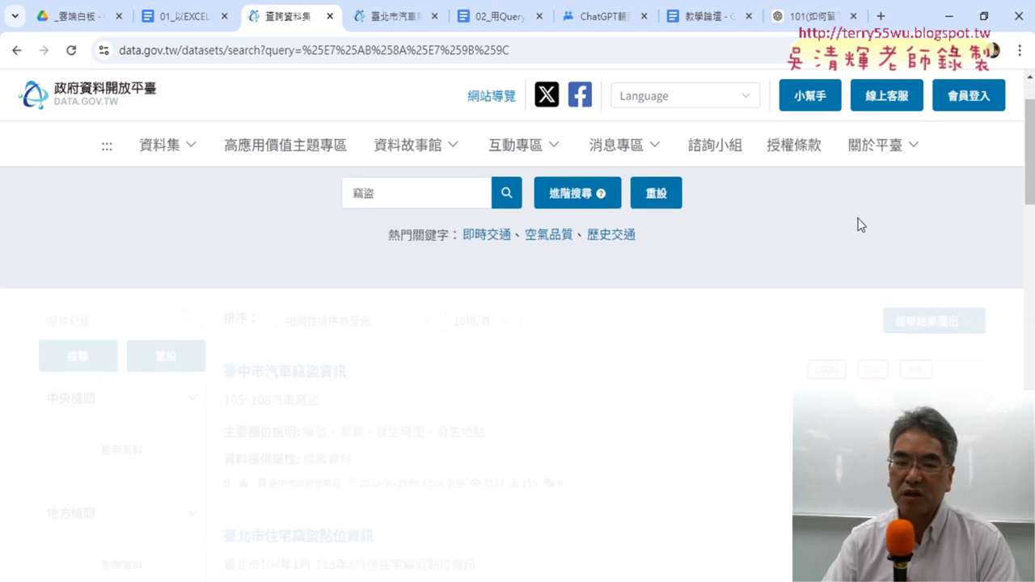
{"action": "scroll", "coordinate": [862, 227], "scroll_direction": "down", "scroll_amount": 1}
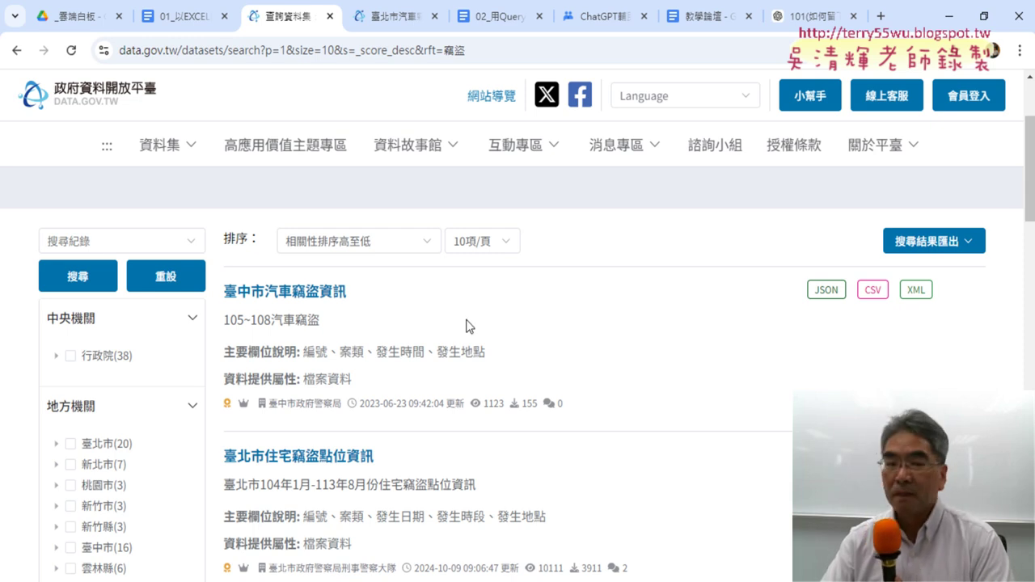
Step: Open the 臺中市汽車竊盜資訊 result and scroll to its JSON, CSV and XML downloads
{"action": "left_click", "coordinate": [312, 296]}
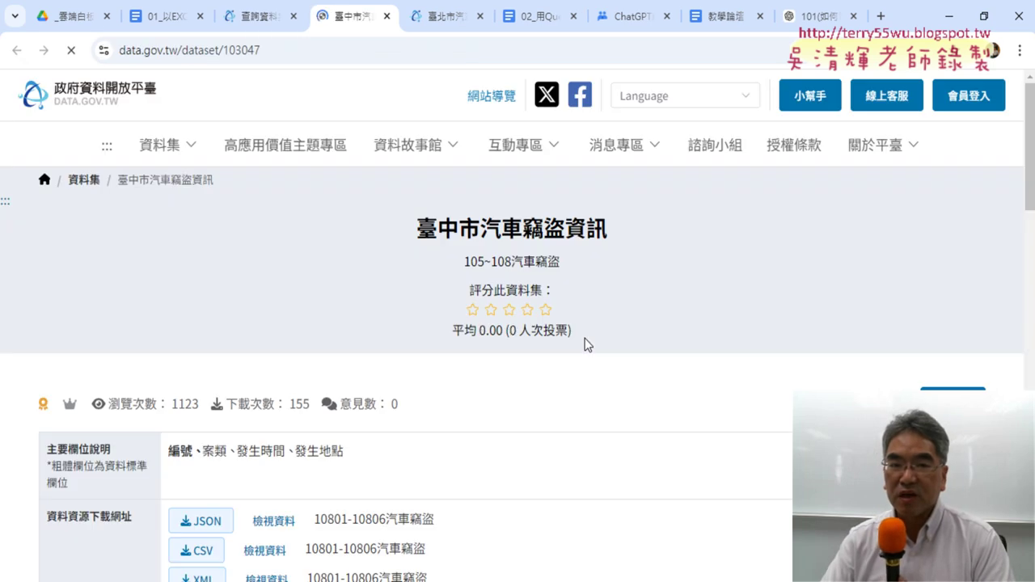
{"action": "scroll", "coordinate": [585, 338], "scroll_direction": "down", "scroll_amount": 1}
{"action": "scroll", "coordinate": [585, 338], "scroll_direction": "down", "scroll_amount": 3}
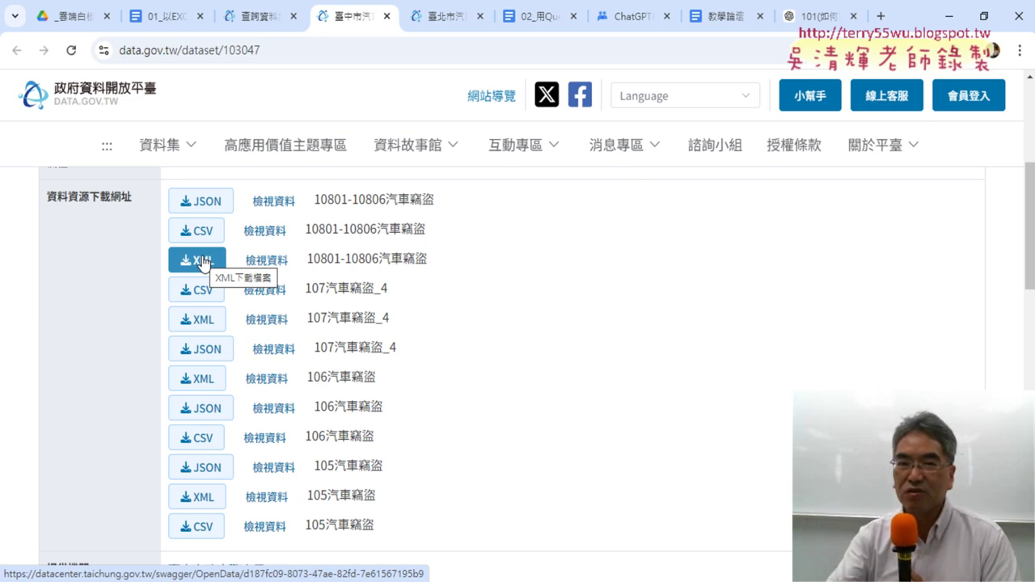
Step: Close the 臺中市汽車竊盜資訊 tab and select 汽車竊盜 in the Taipei car-theft dataset title
{"action": "left_click", "coordinate": [388, 16]}
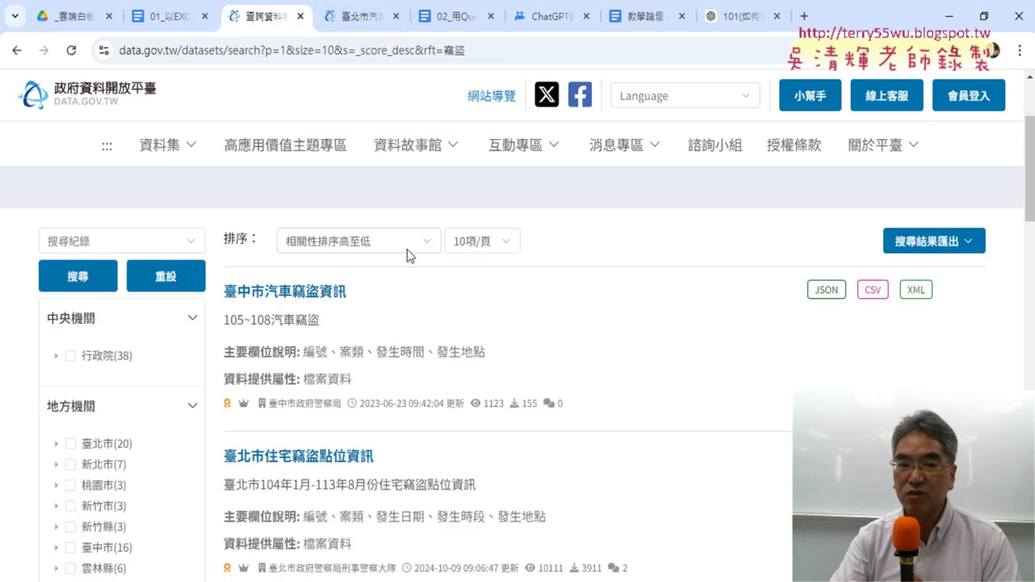
{"action": "left_click", "coordinate": [406, 24]}
{"action": "left_click_drag", "start_coordinate": [459, 229], "coordinate": [544, 233]}
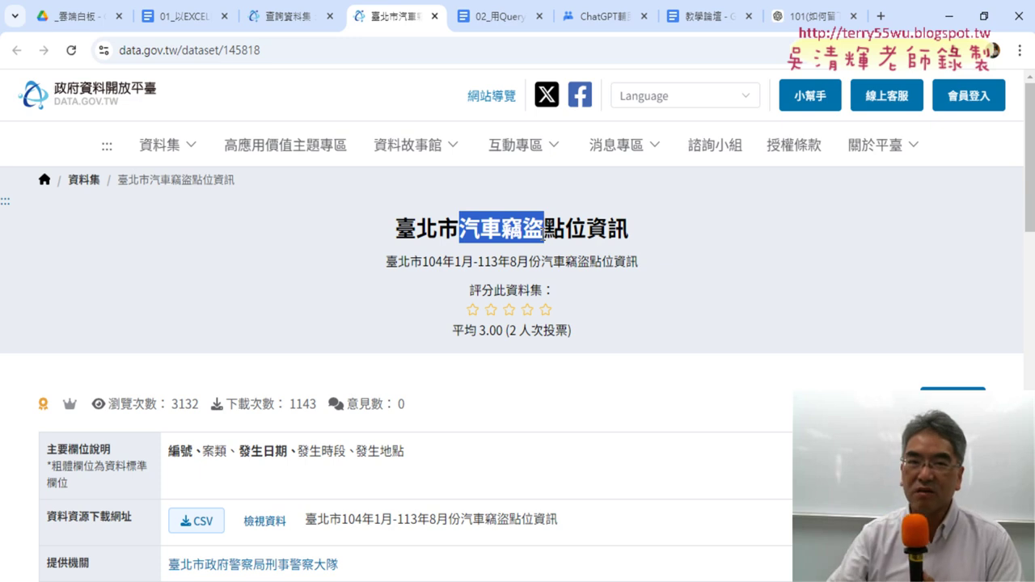
Step: Close the 01_以EXCEL notes document and switch to the session-5 course forum post
{"action": "left_click", "coordinate": [195, 26]}
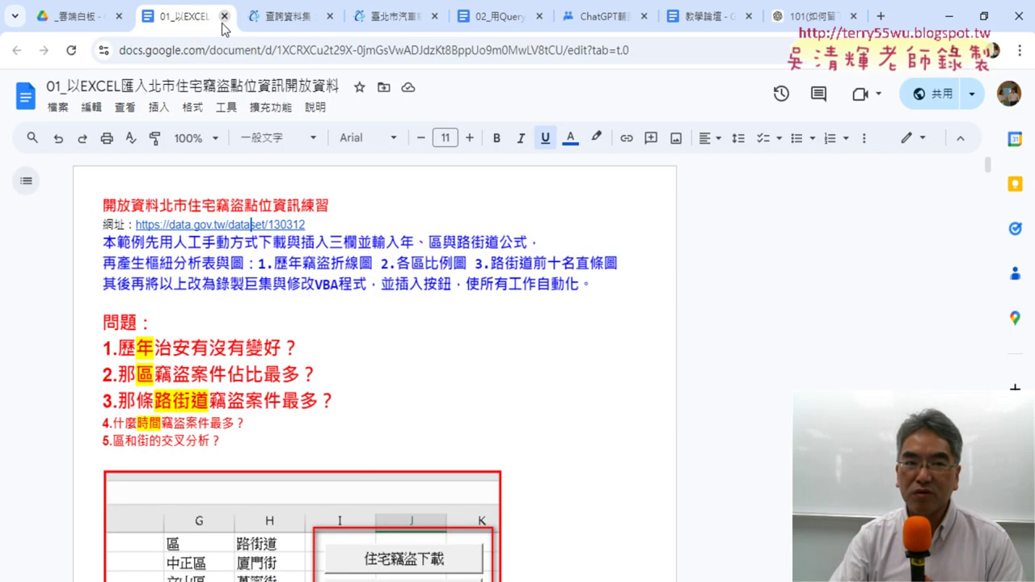
{"action": "left_click", "coordinate": [224, 16]}
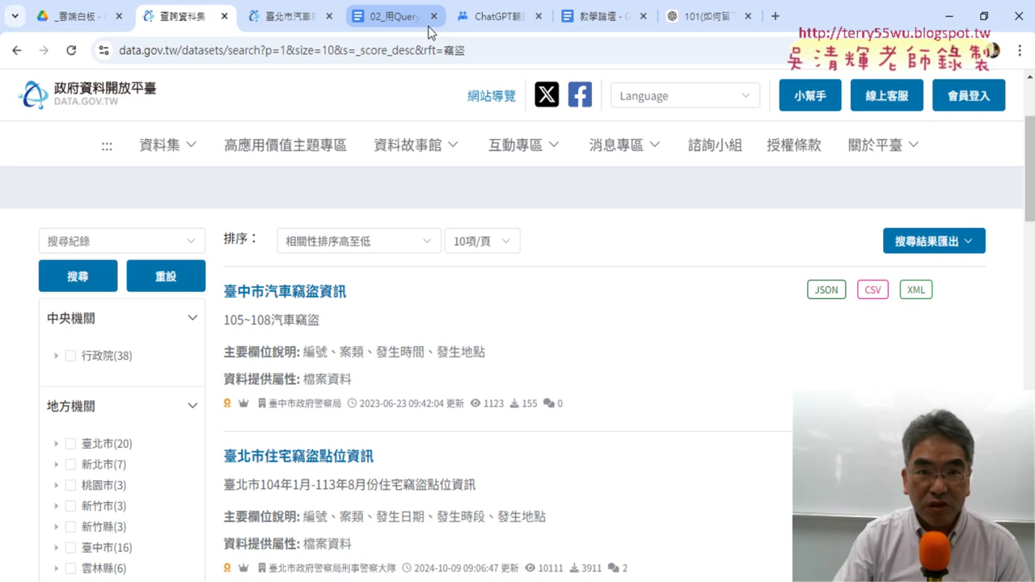
{"action": "left_click", "coordinate": [497, 18]}
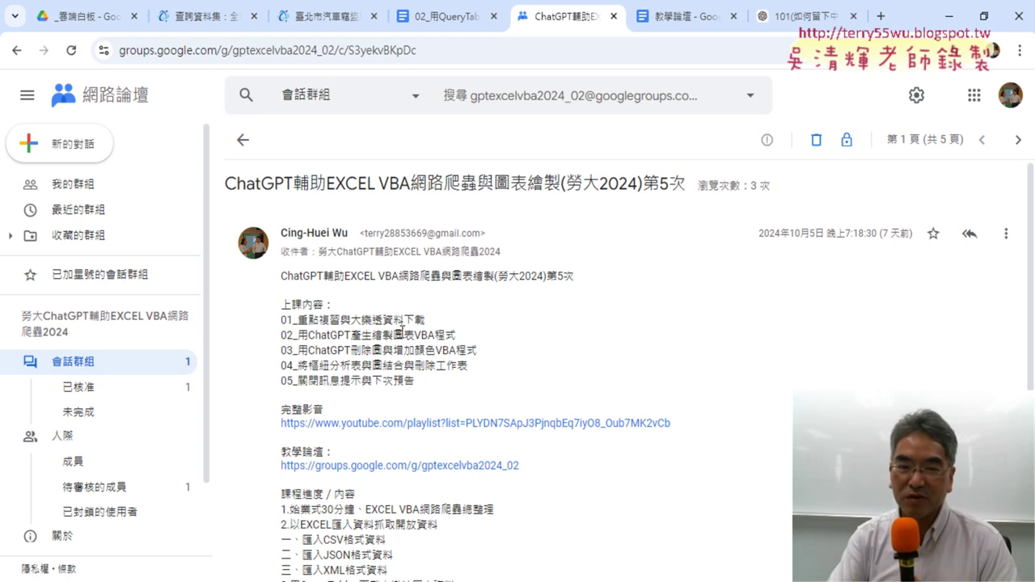
Step: Highlight 大樂透資料下載 in lesson item 01 of the post
{"action": "left_click_drag", "start_coordinate": [351, 320], "coordinate": [433, 321]}
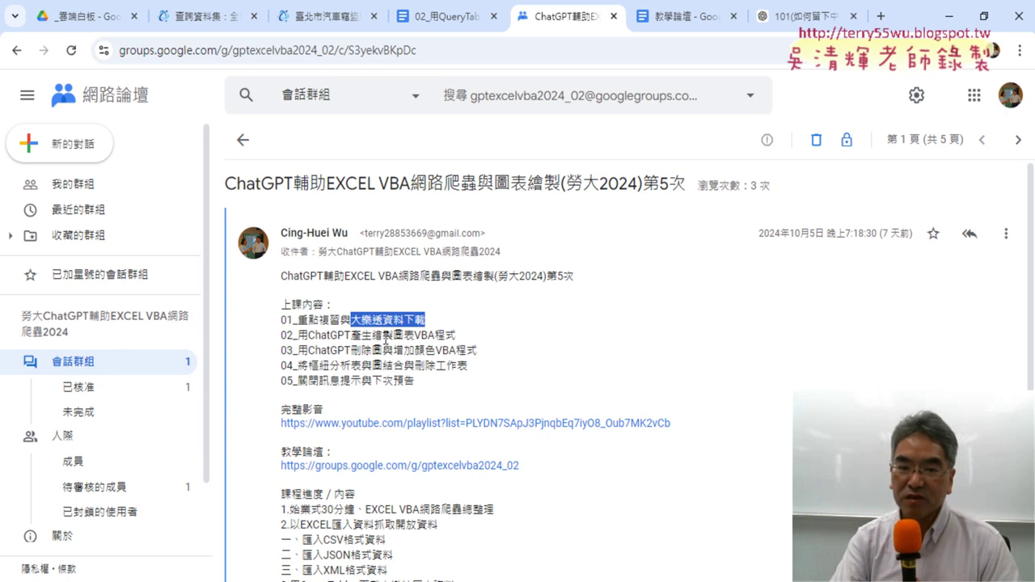
Step: Highlight 繪製圖表VBA程式 in lesson item 02 of the post
{"action": "left_click_drag", "start_coordinate": [373, 335], "coordinate": [458, 338]}
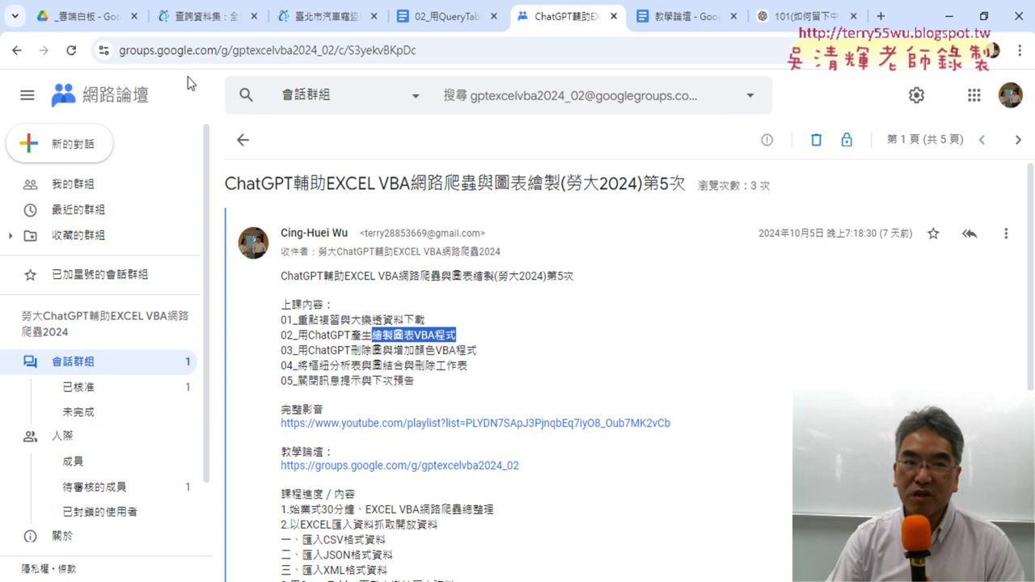
Step: Open the 02_用QueryTables下載大樂透歷史資料 document from the _雲端白板 Drive folder
{"action": "left_click", "coordinate": [89, 16]}
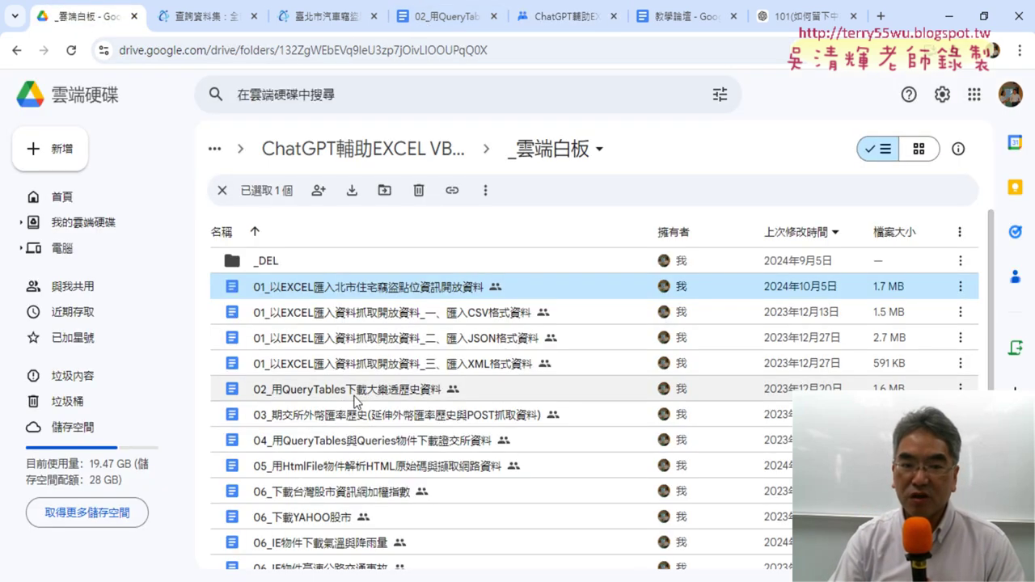
{"action": "left_click", "coordinate": [354, 393]}
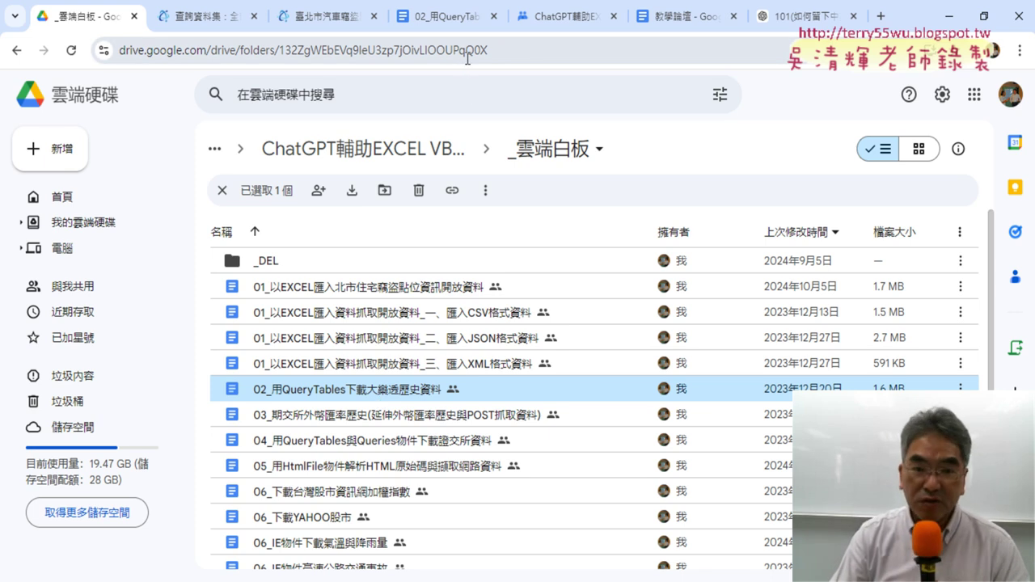
{"action": "left_click_drag", "start_coordinate": [445, 16], "coordinate": [215, 17]}
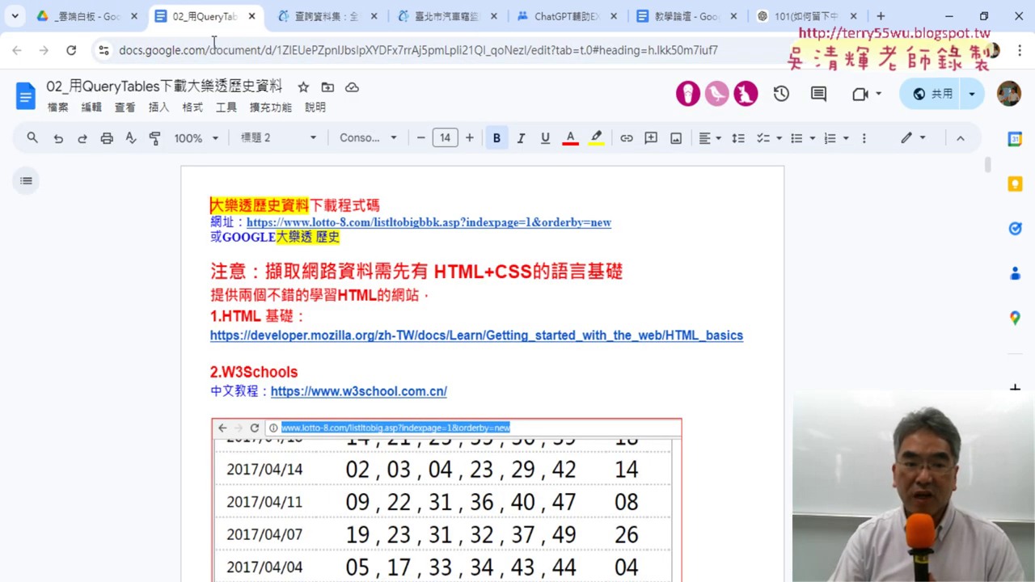
{"action": "scroll", "coordinate": [669, 300], "scroll_direction": "down", "scroll_amount": 2}
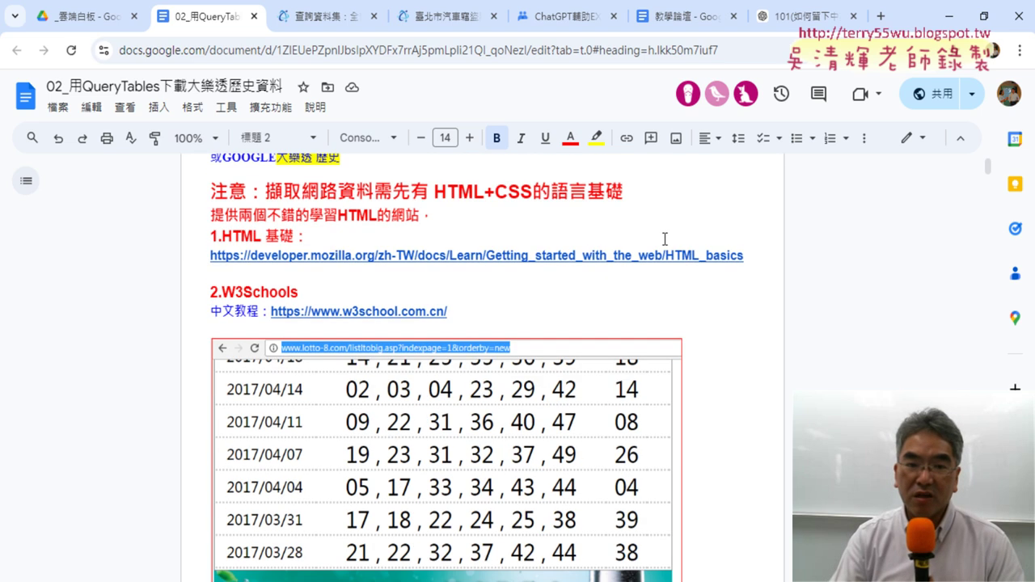
{"action": "scroll", "coordinate": [655, 241], "scroll_direction": "up", "scroll_amount": 2}
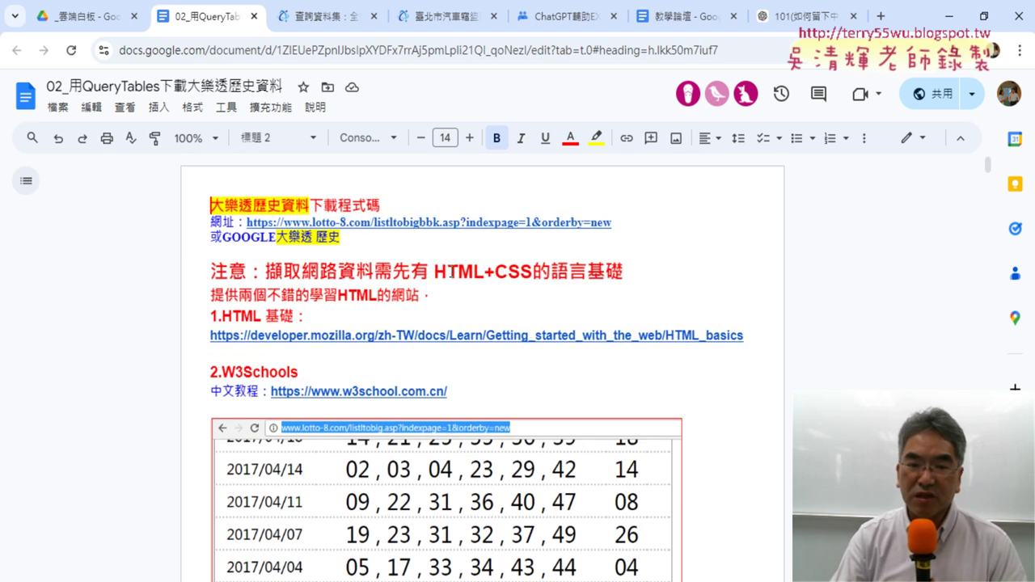
Step: Highlight HTML+CSS and QueryTables, then show the lotto-8.com link preview
{"action": "left_click_drag", "start_coordinate": [436, 270], "coordinate": [569, 273]}
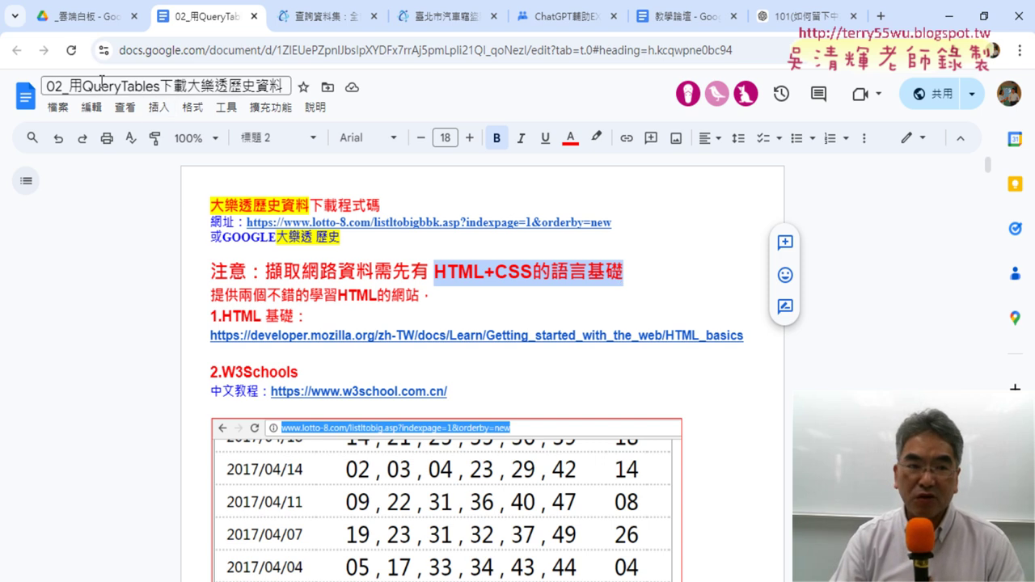
{"action": "left_click_drag", "start_coordinate": [83, 85], "coordinate": [160, 85]}
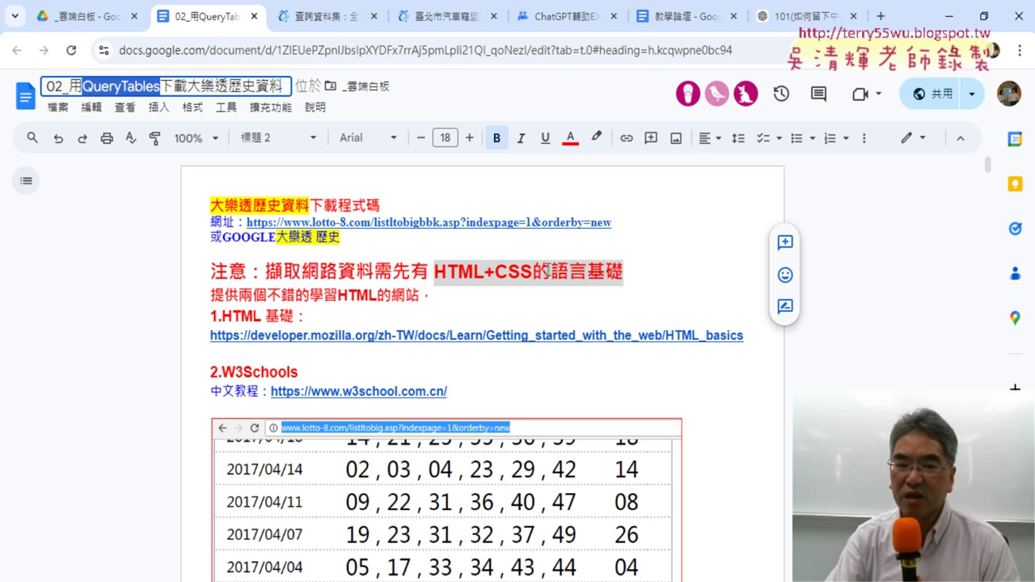
{"action": "left_click", "coordinate": [467, 224]}
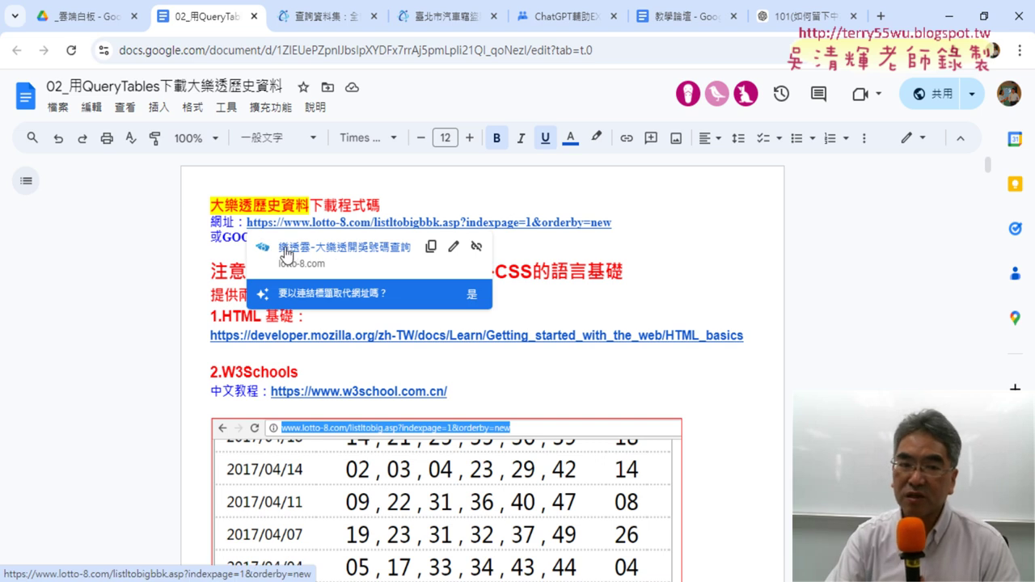
Step: Open the lotto-8.com draw history in a new tab and mark up its address in red
{"action": "left_click", "coordinate": [370, 247]}
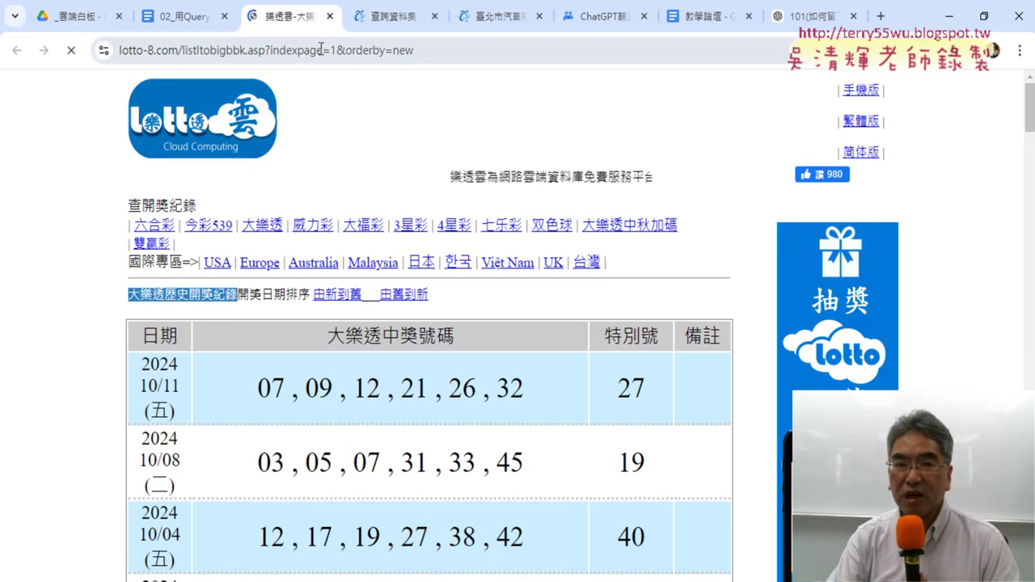
{"action": "left_click", "coordinate": [503, 62]}
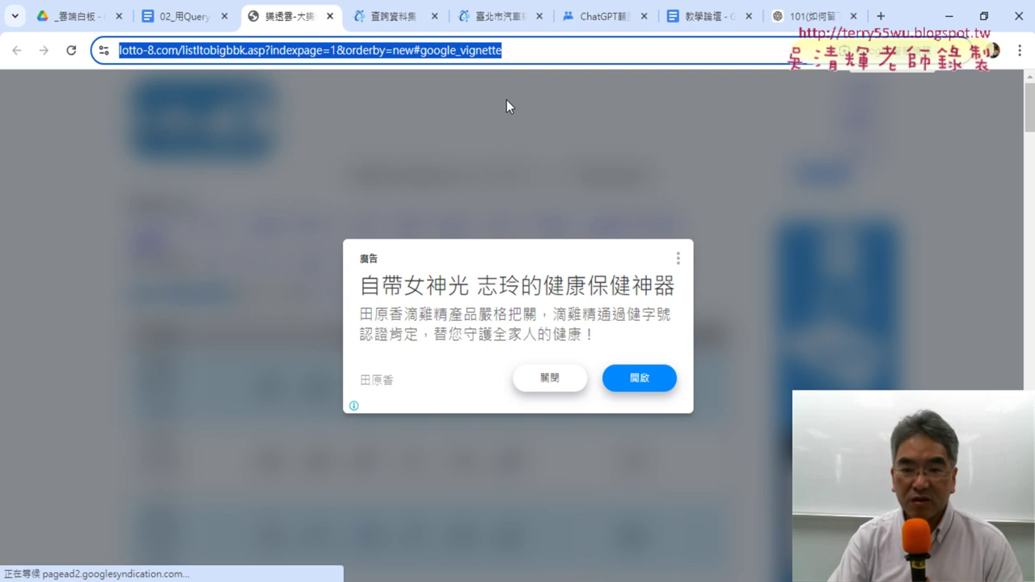
{"action": "left_click", "coordinate": [557, 381]}
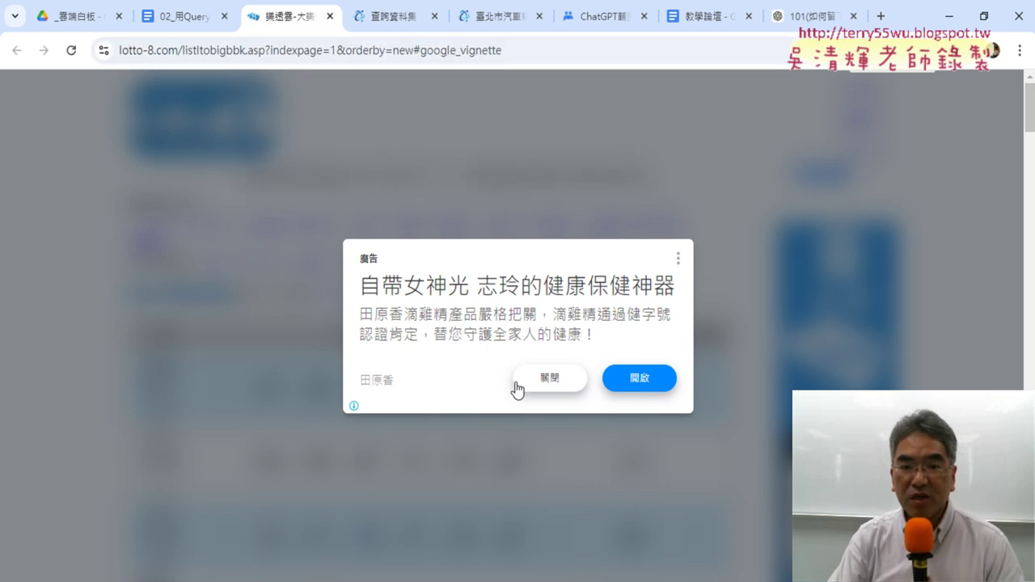
{"action": "left_click", "coordinate": [307, 54]}
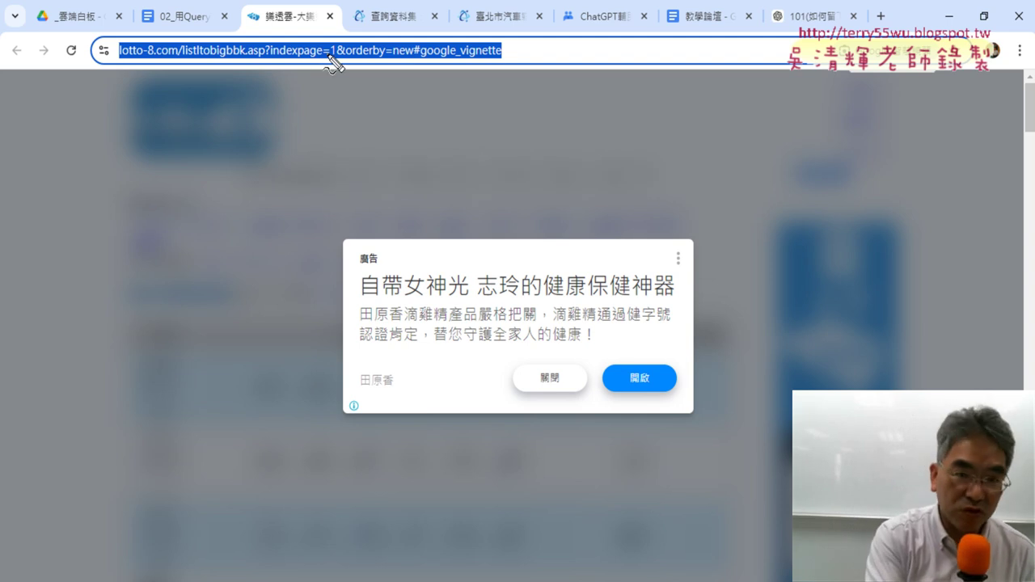
{"action": "left_click_drag", "start_coordinate": [542, 50], "coordinate": [570, 57]}
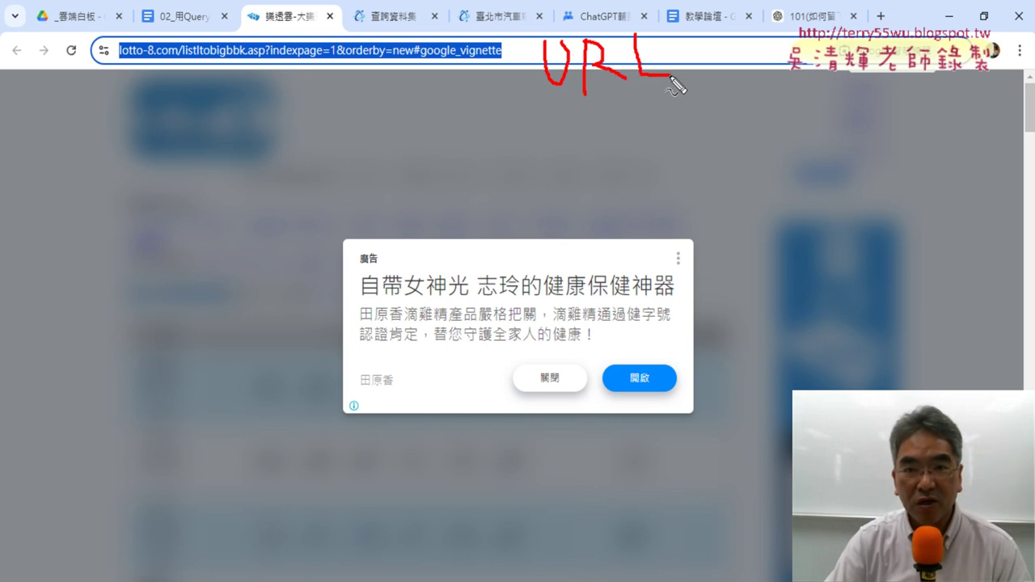
{"action": "mouse_move", "coordinate": [686, 93]}
{"action": "left_mouse_down"}
{"action": "mouse_move", "coordinate": [513, 116]}
{"action": "mouse_move", "coordinate": [681, 12]}
{"action": "mouse_move", "coordinate": [679, 113]}
{"action": "left_mouse_up"}
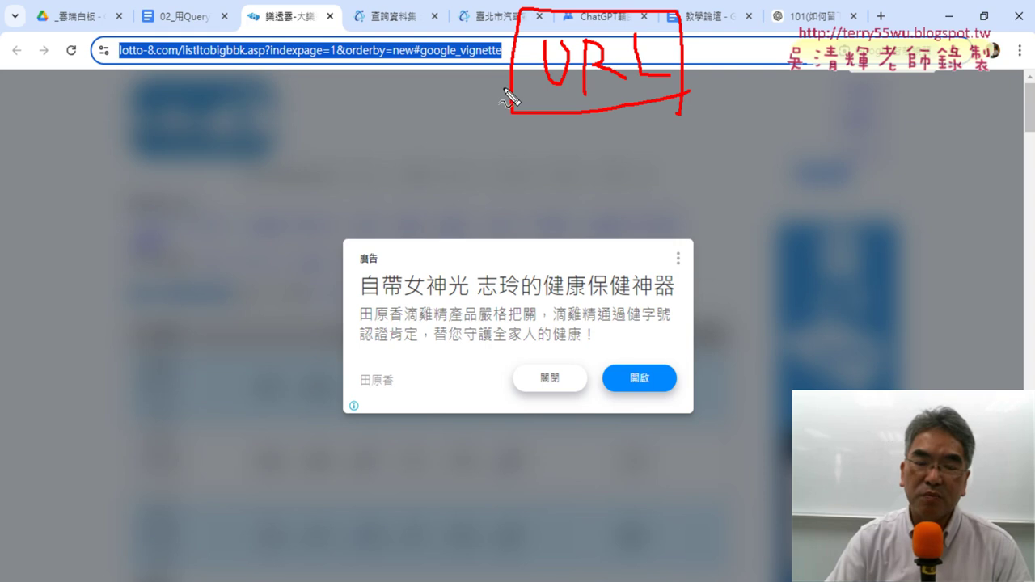
{"action": "left_click_drag", "start_coordinate": [504, 67], "coordinate": [121, 66]}
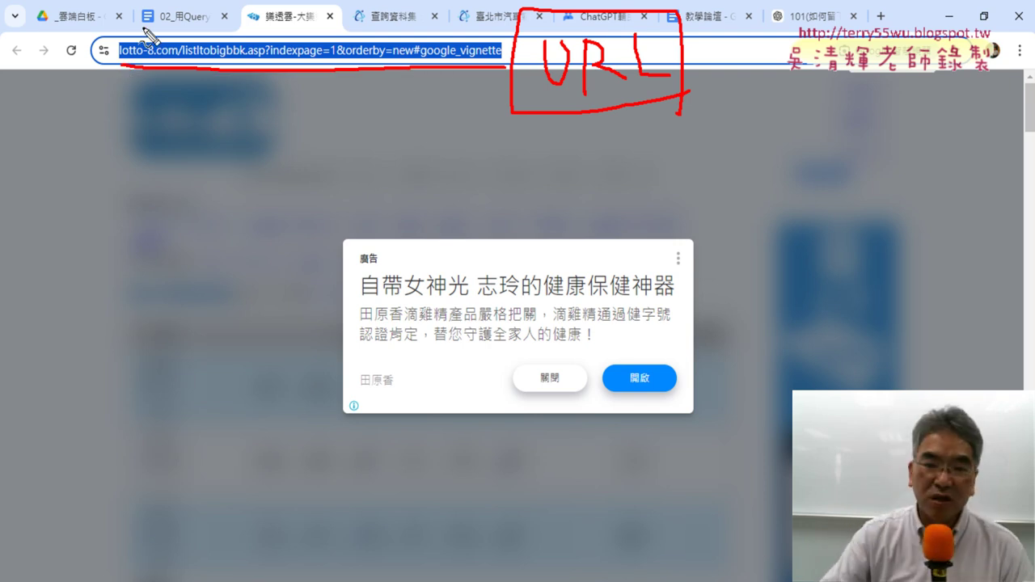
{"action": "key", "text": "Escape"}
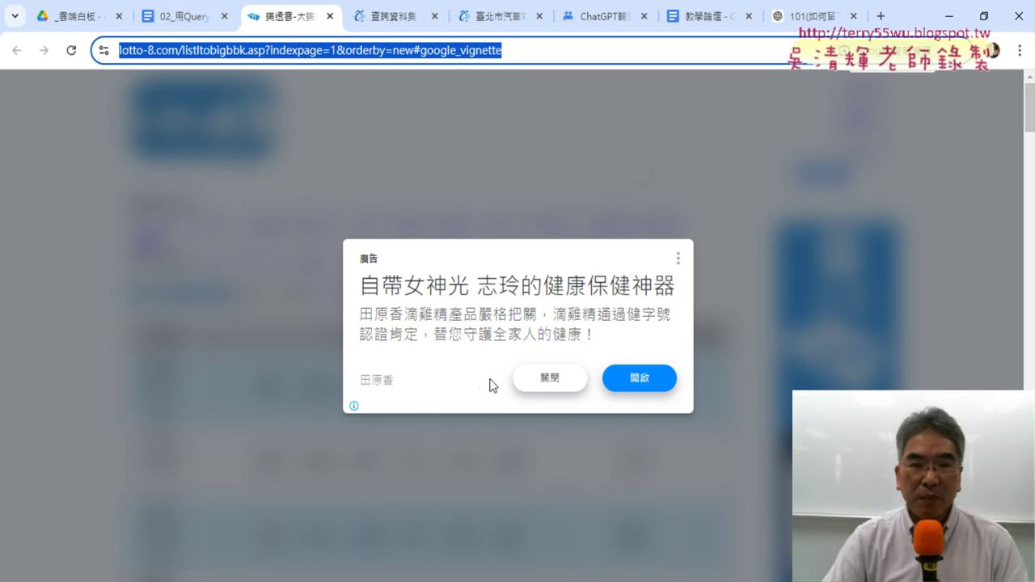
Step: Reload the lotto-8.com page to clear the pop-up ad
{"action": "left_click", "coordinate": [537, 381]}
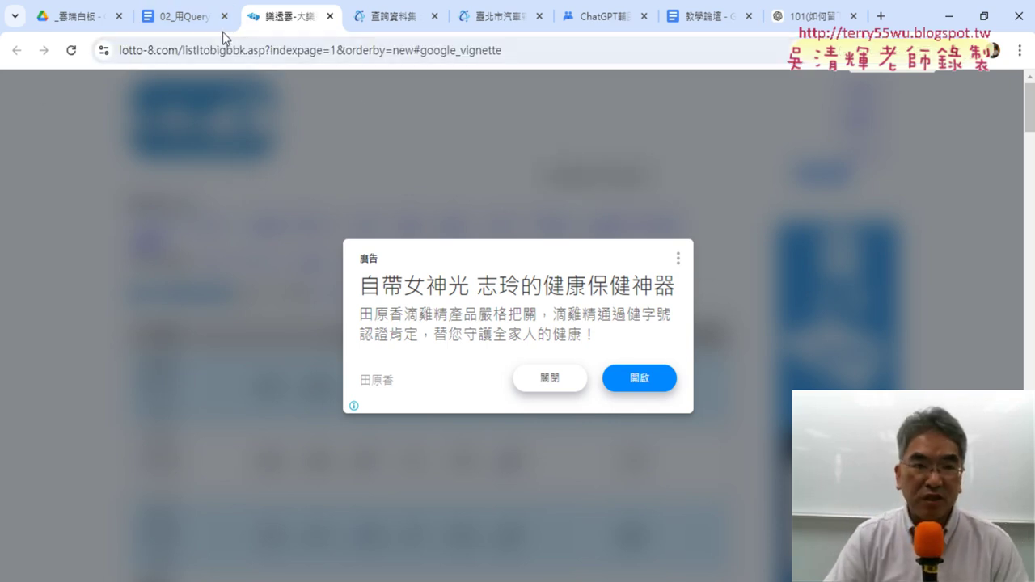
{"action": "left_click", "coordinate": [194, 16]}
{"action": "left_click", "coordinate": [304, 19]}
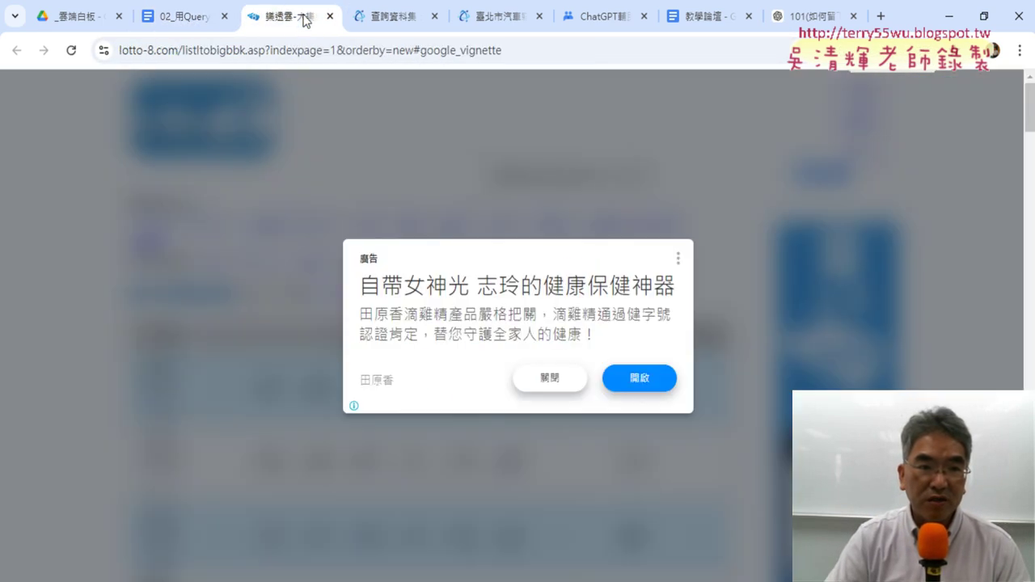
{"action": "left_click", "coordinate": [71, 50]}
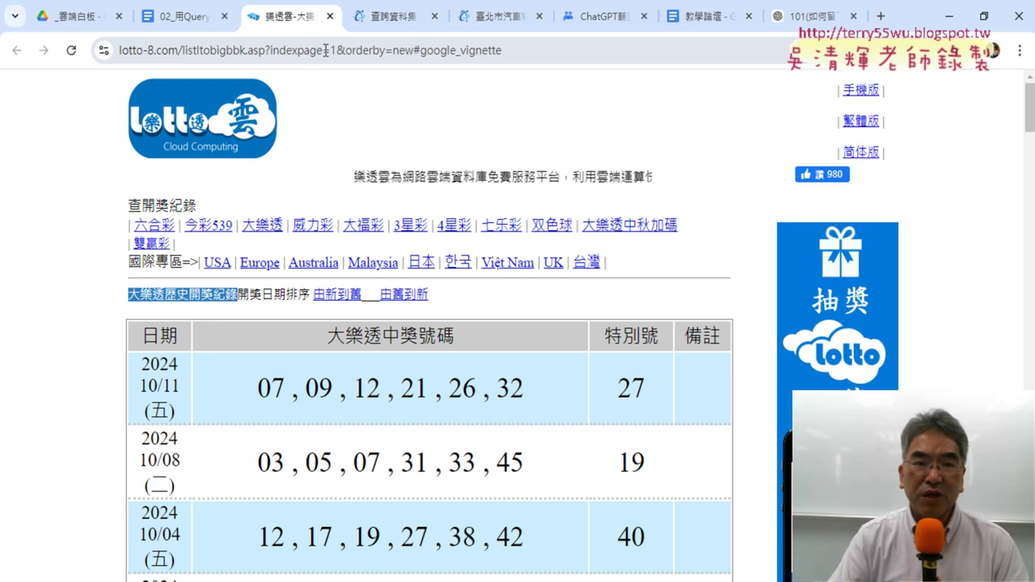
Step: Select the indexpage number 1 in the URL and bring up the page's context menu
{"action": "double_click", "coordinate": [332, 51]}
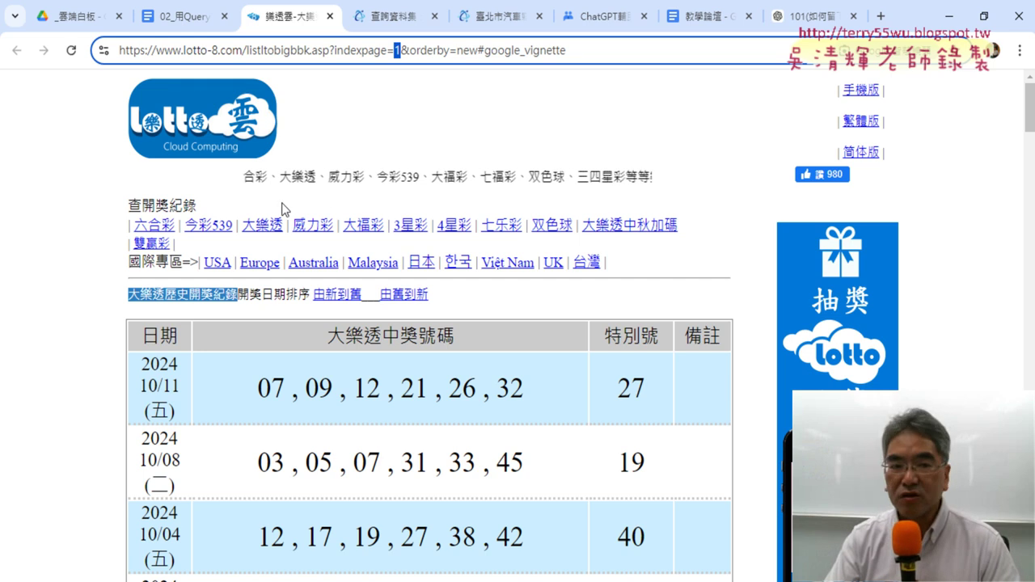
{"action": "right_click", "coordinate": [375, 207]}
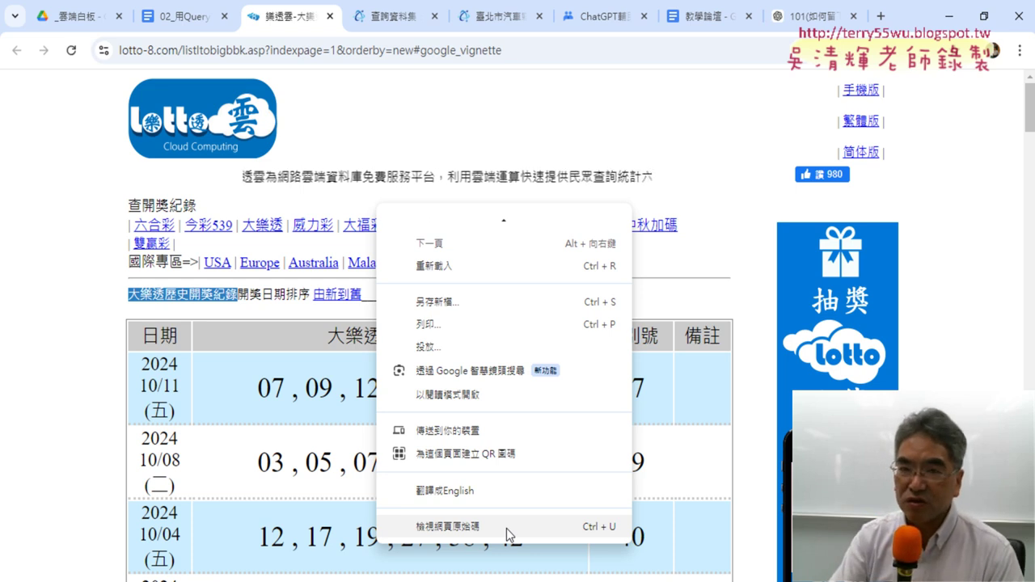
Step: Open the lotto-8.com page's HTML source and scroll through it
{"action": "left_click", "coordinate": [507, 529]}
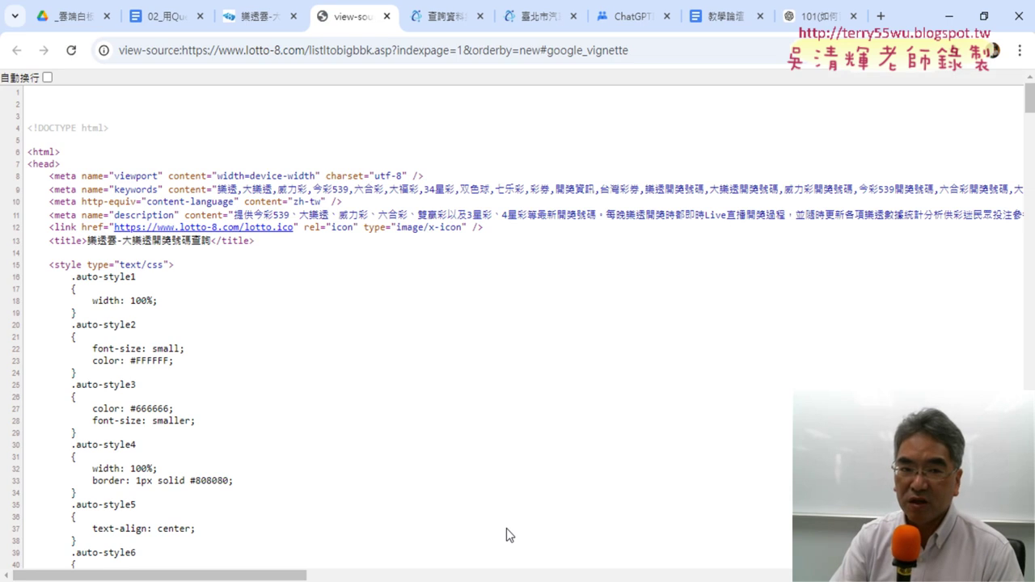
{"action": "left_click", "coordinate": [257, 16]}
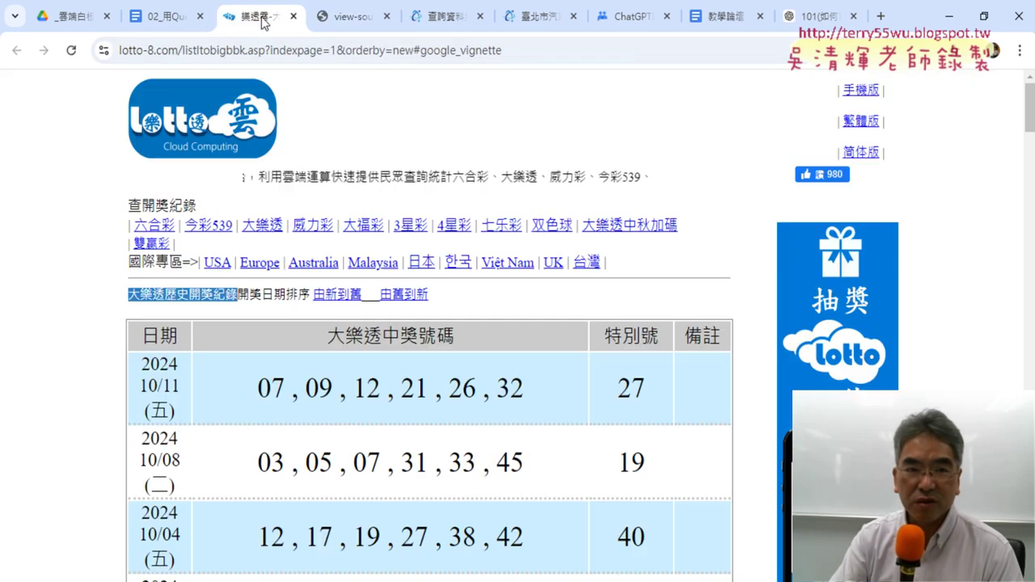
{"action": "left_click", "coordinate": [341, 18]}
{"action": "scroll", "coordinate": [485, 222], "scroll_direction": "down", "scroll_amount": 3}
{"action": "scroll", "coordinate": [485, 222], "scroll_direction": "down", "scroll_amount": 2}
{"action": "scroll", "coordinate": [485, 225], "scroll_direction": "down", "scroll_amount": 3}
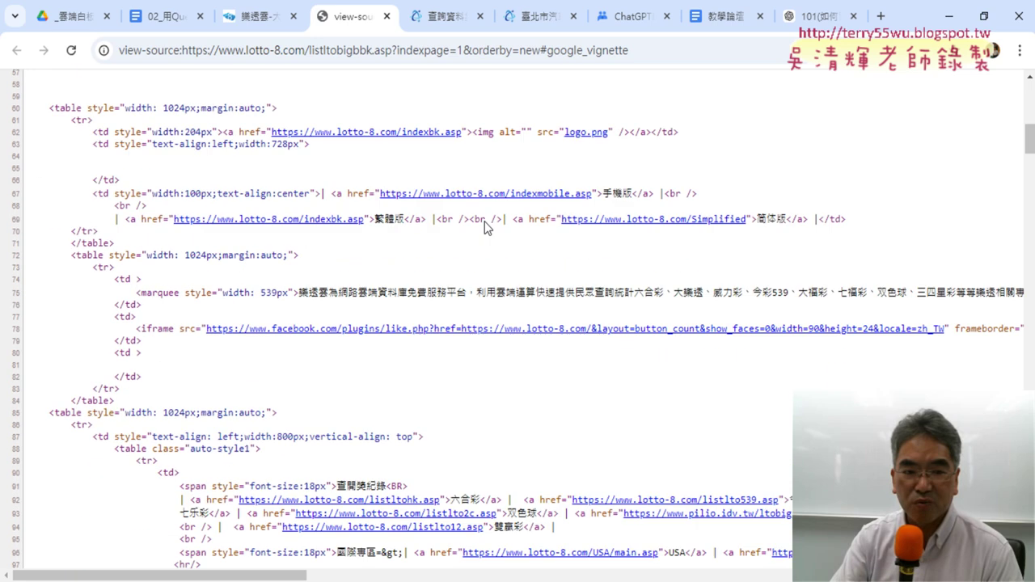
{"action": "scroll", "coordinate": [485, 227], "scroll_direction": "down", "scroll_amount": 2}
{"action": "scroll", "coordinate": [486, 226], "scroll_direction": "down", "scroll_amount": 1}
{"action": "scroll", "coordinate": [485, 226], "scroll_direction": "down", "scroll_amount": 1}
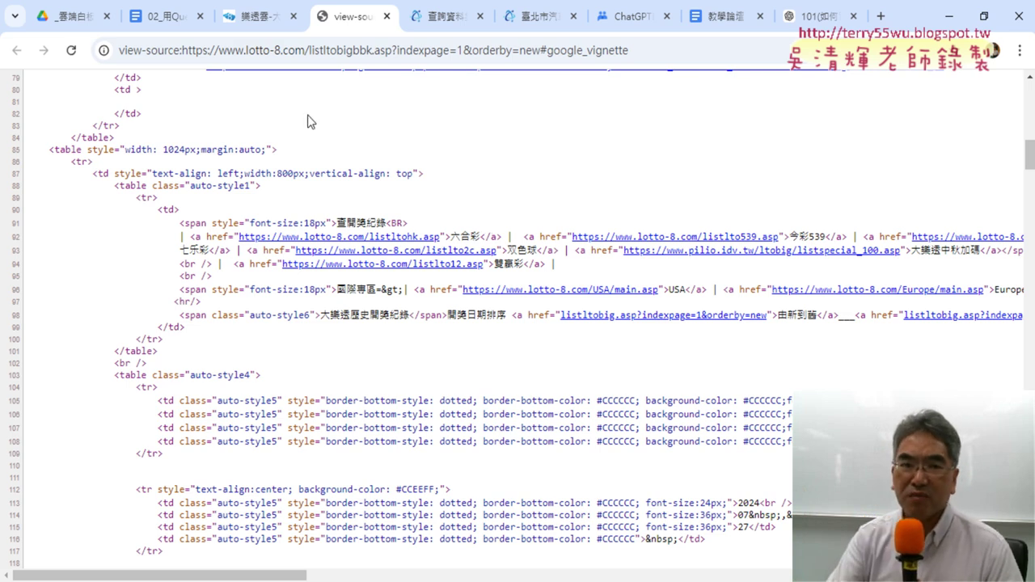
Step: Compare the rendered lottery results page with its HTML source
{"action": "left_click", "coordinate": [256, 23]}
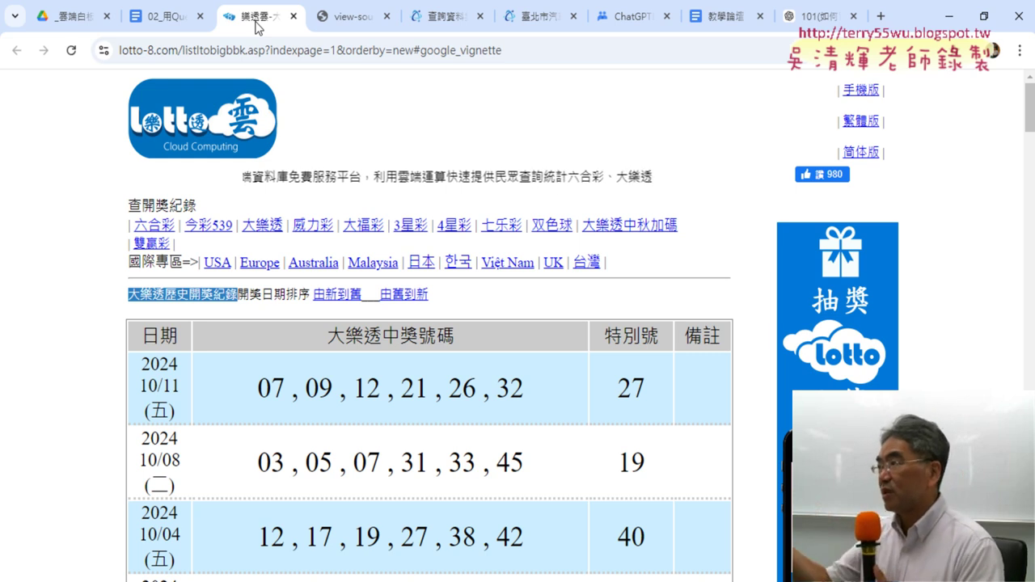
{"action": "left_click", "coordinate": [336, 11]}
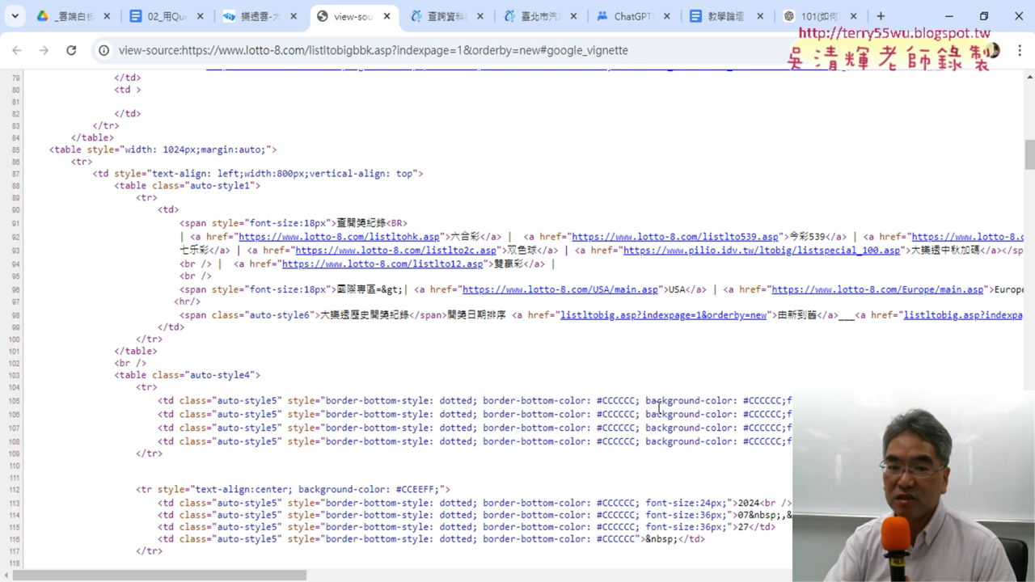
{"action": "scroll", "coordinate": [659, 407], "scroll_direction": "down", "scroll_amount": 3}
{"action": "scroll", "coordinate": [681, 400], "scroll_direction": "down", "scroll_amount": 3}
{"action": "scroll", "coordinate": [682, 398], "scroll_direction": "down", "scroll_amount": 3}
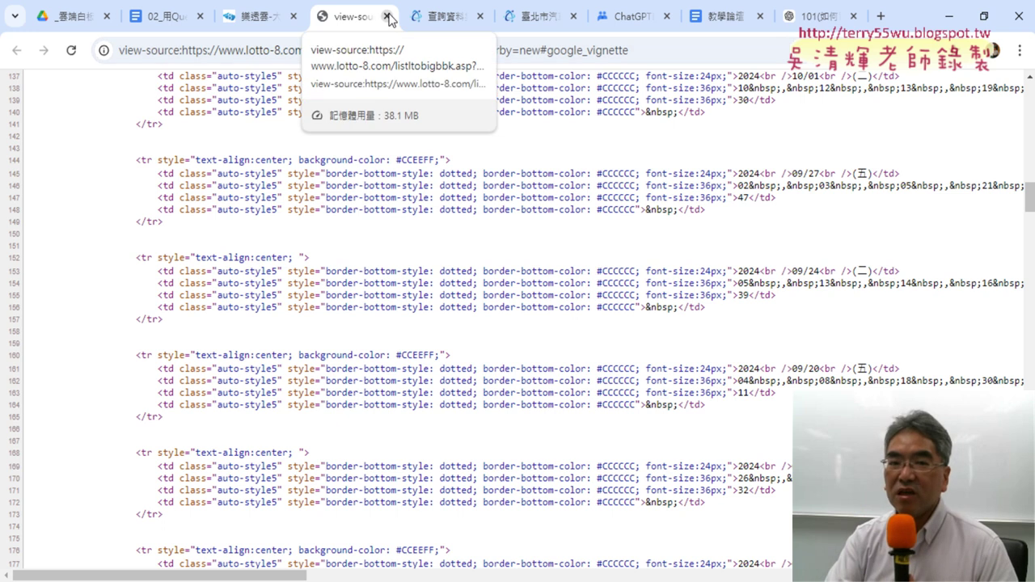
{"action": "scroll", "coordinate": [444, 293], "scroll_direction": "up", "scroll_amount": 2}
{"action": "scroll", "coordinate": [453, 296], "scroll_direction": "up", "scroll_amount": 3}
{"action": "scroll", "coordinate": [453, 298], "scroll_direction": "up", "scroll_amount": 6}
{"action": "scroll", "coordinate": [451, 297], "scroll_direction": "up", "scroll_amount": 3}
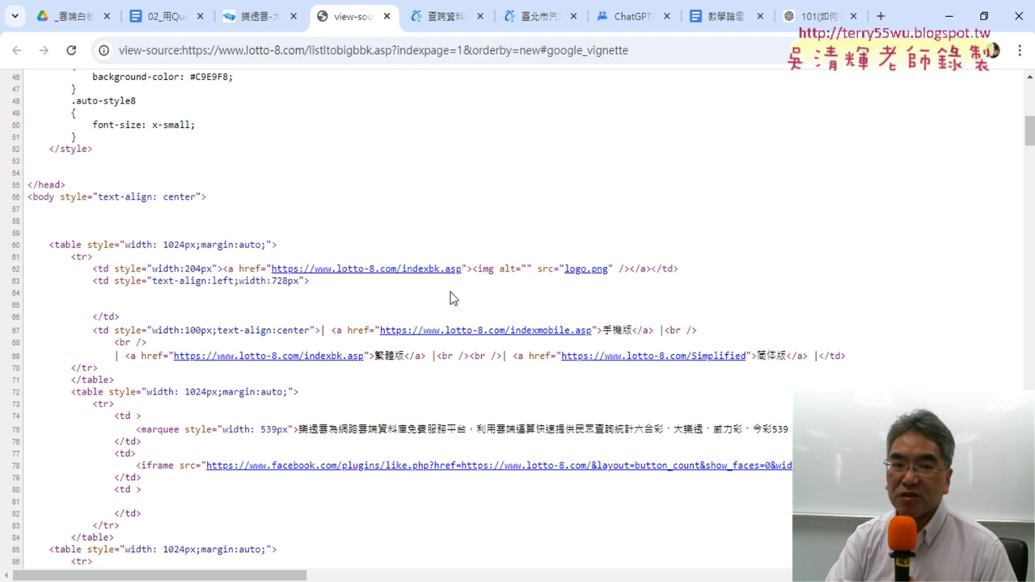
Step: Close the HTML source tab and return to the QueryTables notes document
{"action": "left_click", "coordinate": [250, 17]}
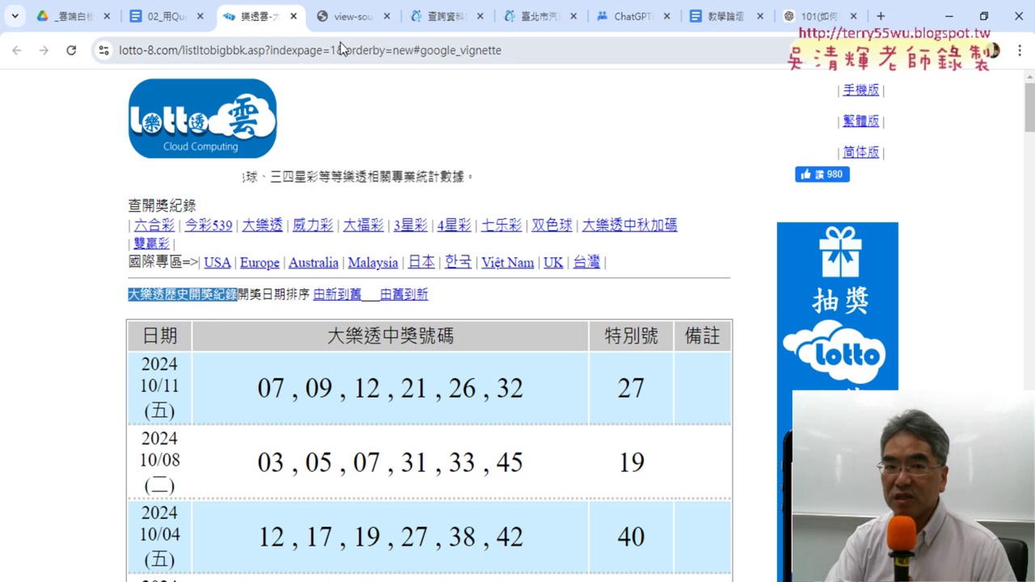
{"action": "left_click", "coordinate": [354, 18]}
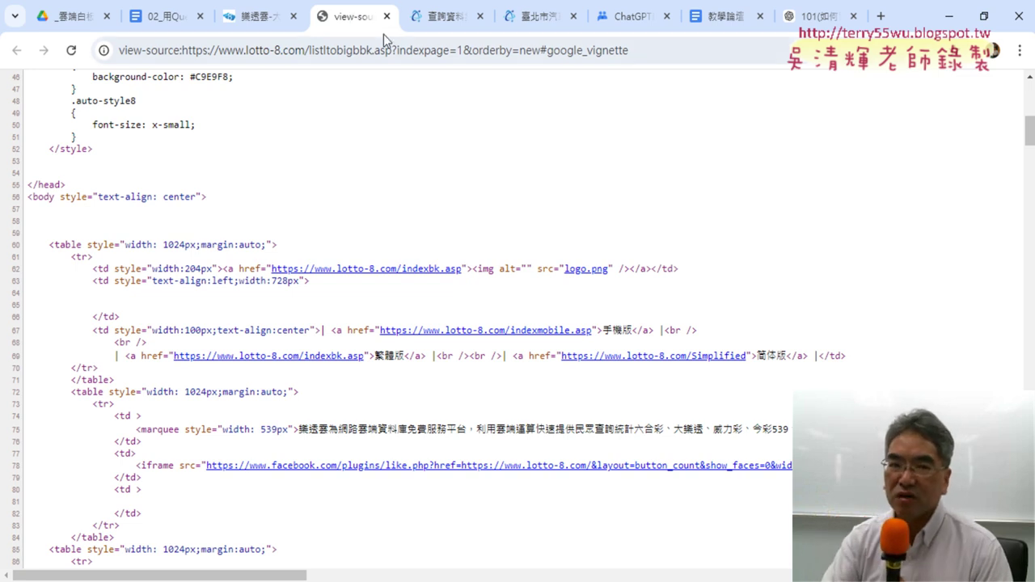
{"action": "left_click", "coordinate": [387, 16]}
{"action": "left_click", "coordinate": [191, 16]}
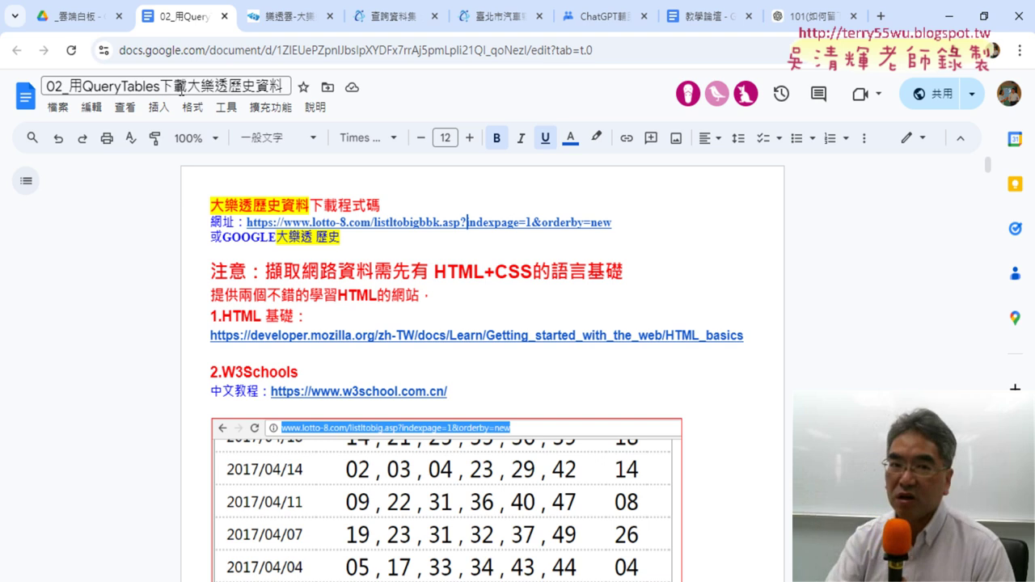
Step: Return to the lotto-8.com tab and scroll down to the 大樂透 draw results table
{"action": "left_click", "coordinate": [287, 16]}
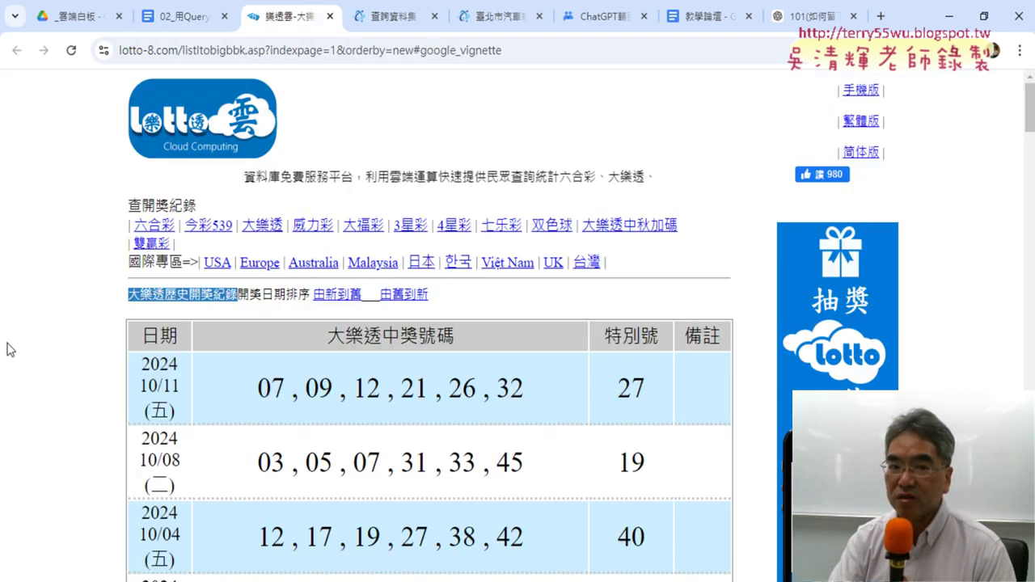
{"action": "scroll", "coordinate": [46, 348], "scroll_direction": "down", "scroll_amount": 2}
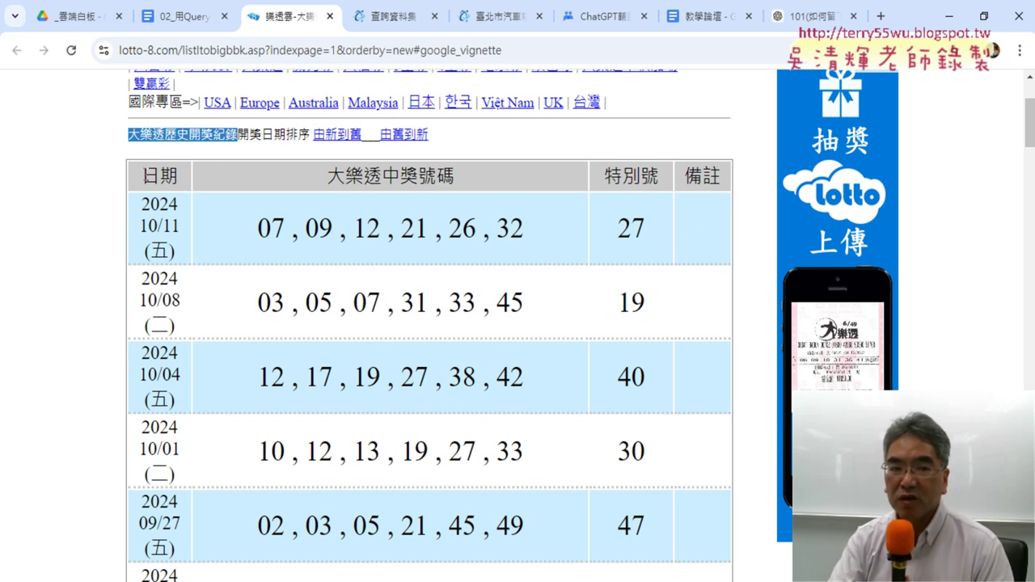
Step: Inspect the results table's 日期 header cell with 檢查 to open DevTools Elements
{"action": "left_click_drag", "start_coordinate": [143, 175], "coordinate": [192, 177]}
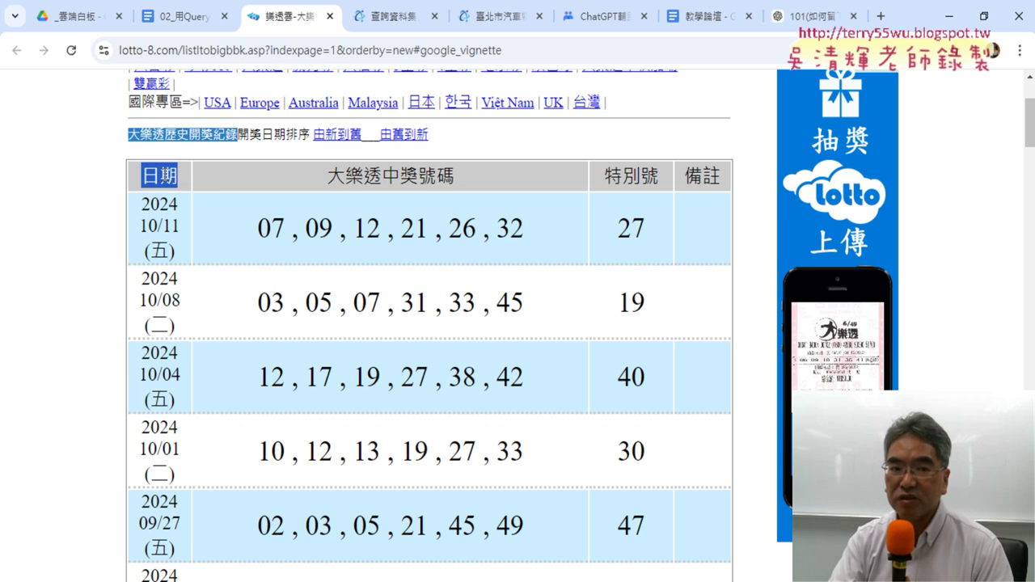
{"action": "right_click", "coordinate": [164, 180]}
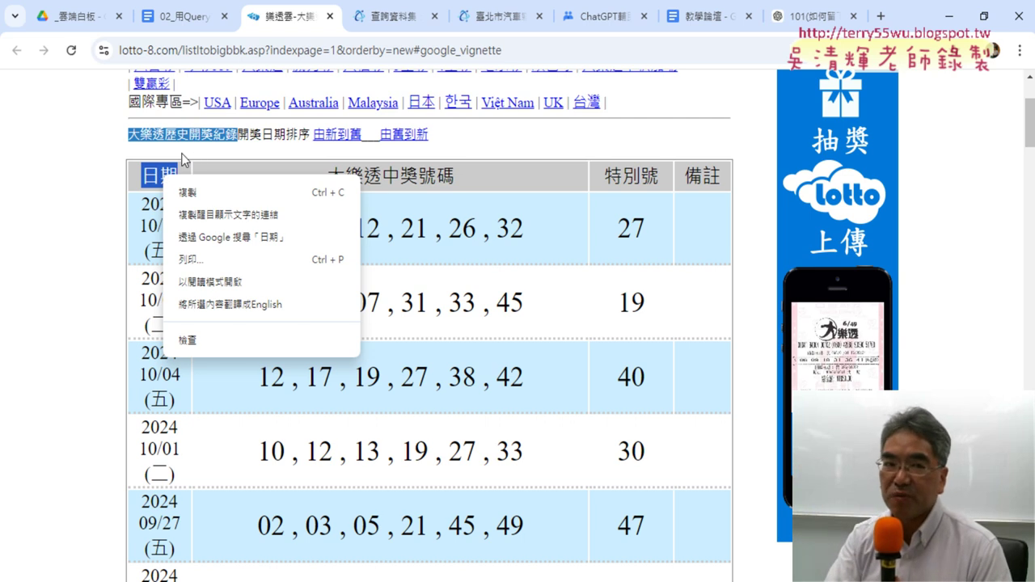
{"action": "left_click", "coordinate": [208, 165]}
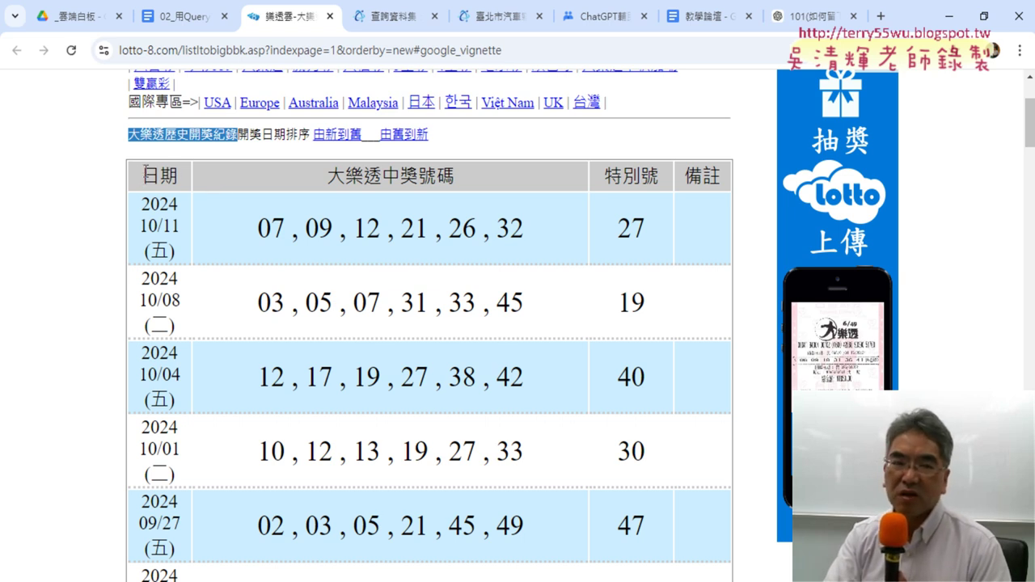
{"action": "left_click_drag", "start_coordinate": [146, 172], "coordinate": [189, 180]}
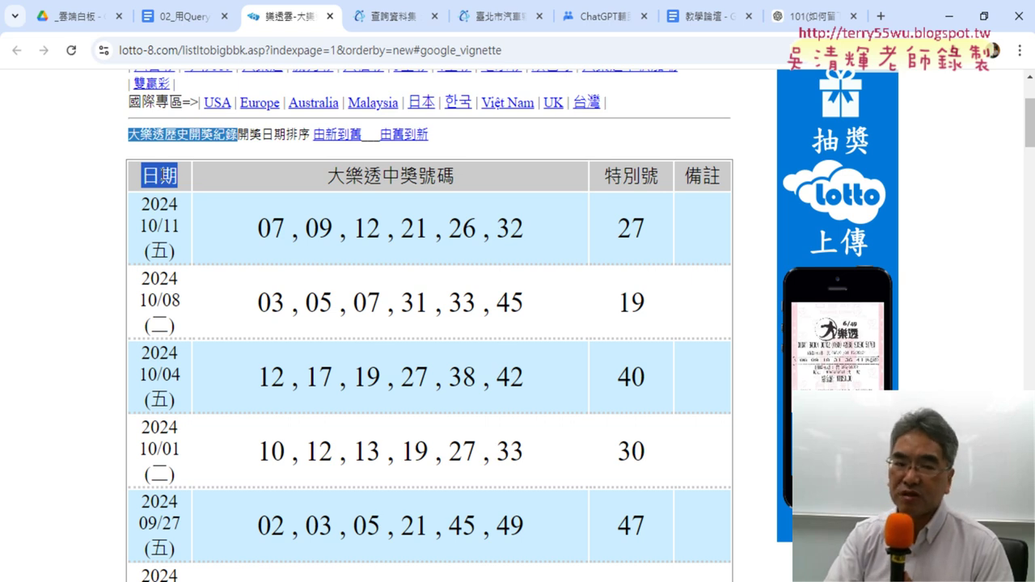
{"action": "right_click", "coordinate": [161, 180]}
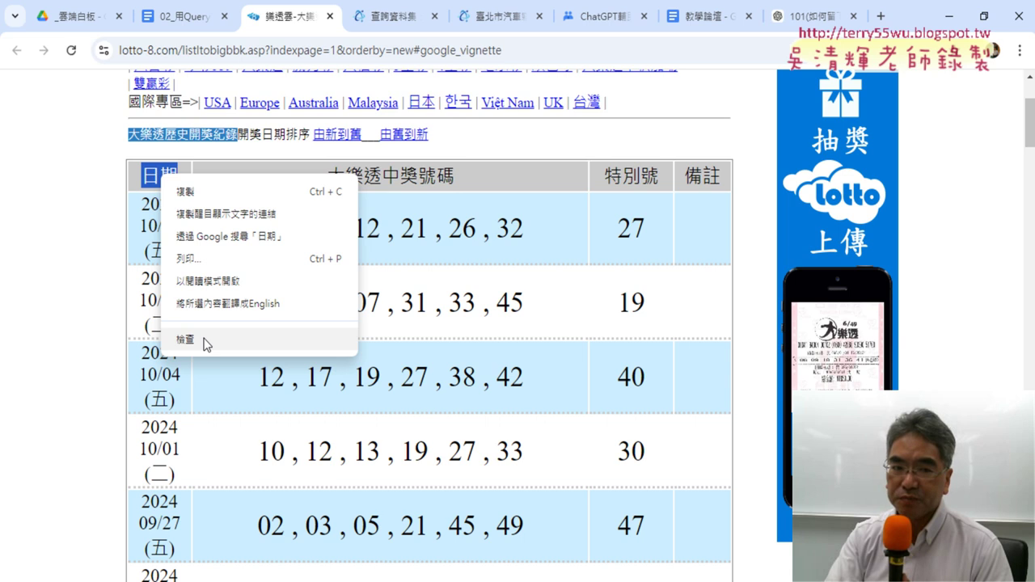
{"action": "left_click", "coordinate": [204, 341]}
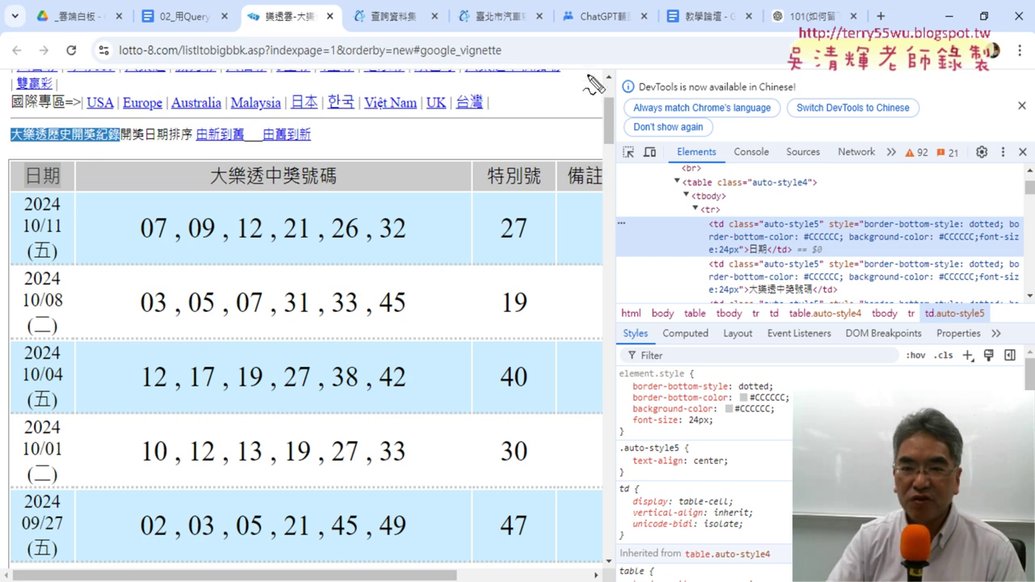
{"action": "left_click_drag", "start_coordinate": [591, 63], "coordinate": [608, 511]}
{"action": "mouse_move", "coordinate": [597, 54]}
{"action": "left_mouse_down"}
{"action": "mouse_move", "coordinate": [732, 50]}
{"action": "mouse_move", "coordinate": [702, 87]}
{"action": "left_mouse_up"}
{"action": "left_click_drag", "start_coordinate": [1021, 162], "coordinate": [1011, 170]}
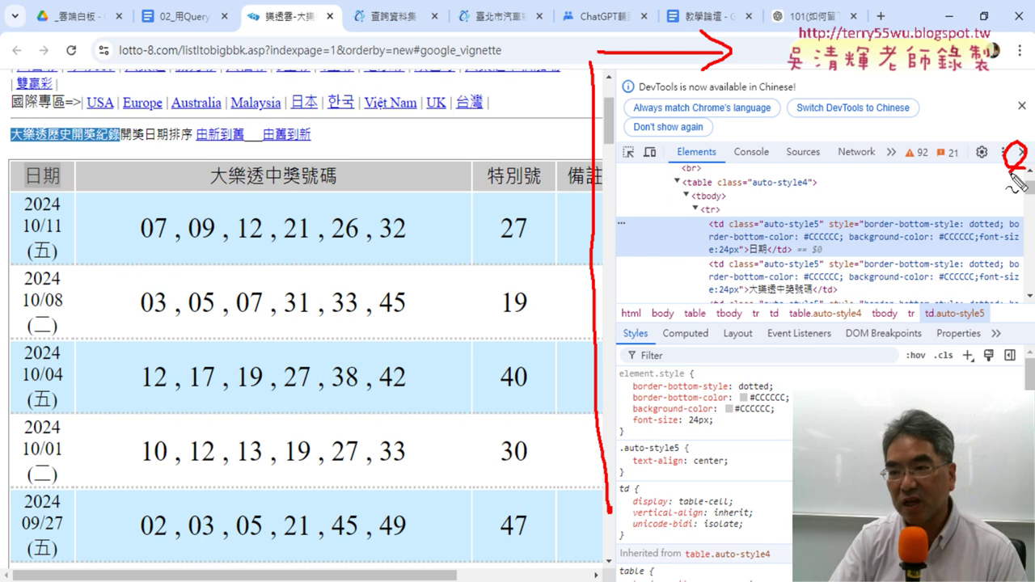
{"action": "key", "text": "Escape"}
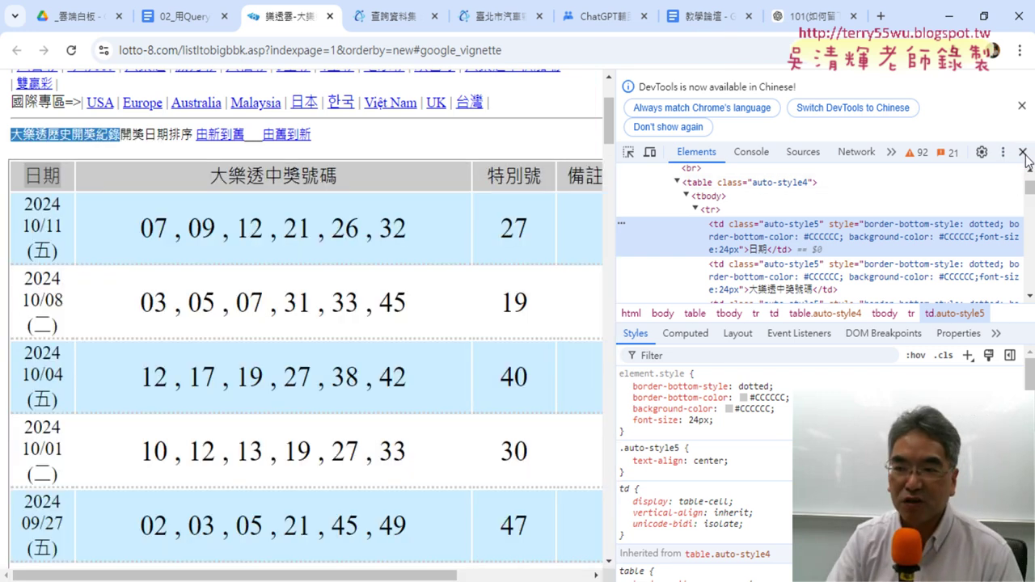
{"action": "left_click", "coordinate": [1022, 152]}
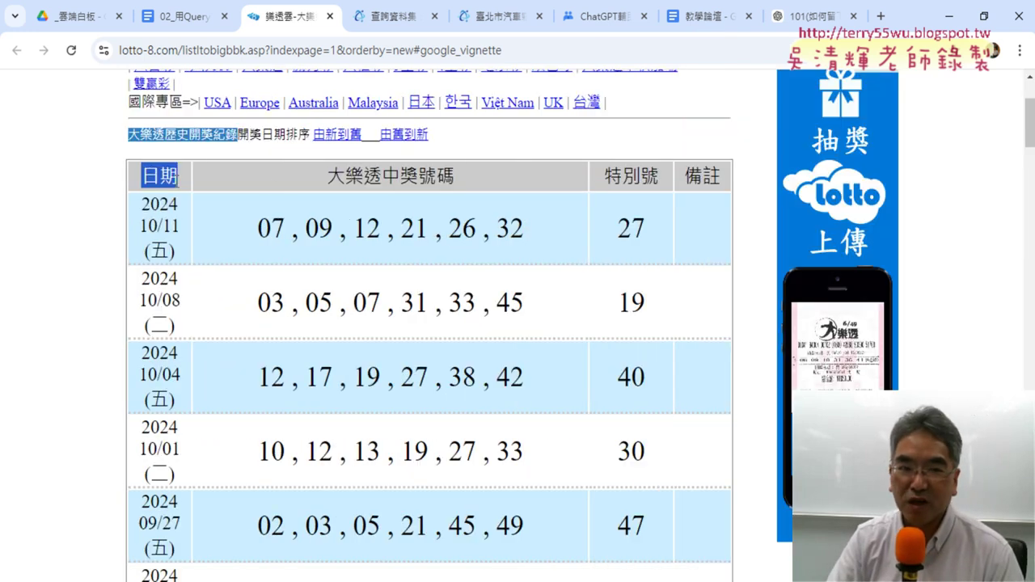
{"action": "right_click", "coordinate": [153, 180]}
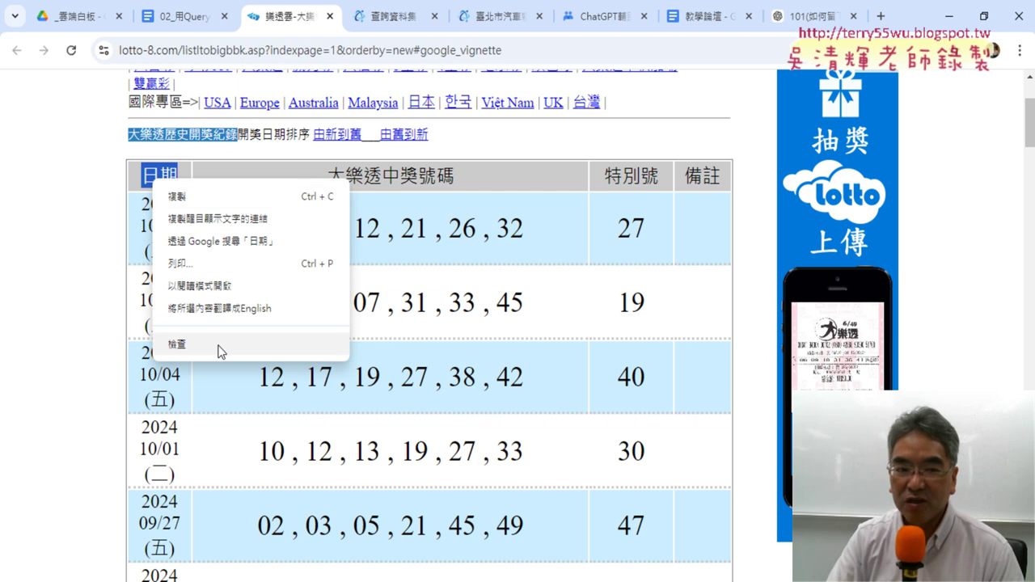
{"action": "left_click", "coordinate": [135, 179]}
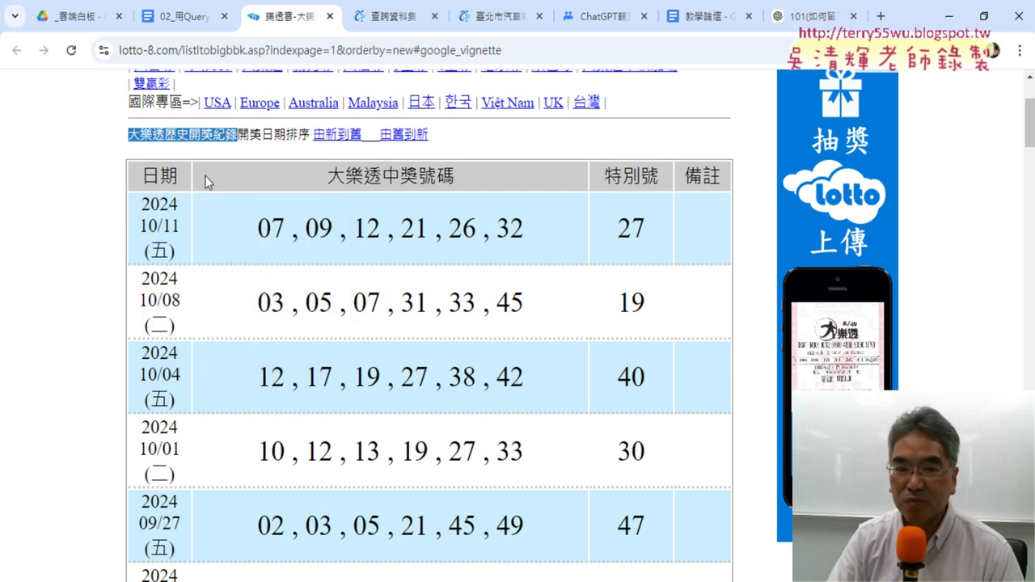
{"action": "left_click_drag", "start_coordinate": [141, 175], "coordinate": [183, 178]}
{"action": "right_click", "coordinate": [168, 183]}
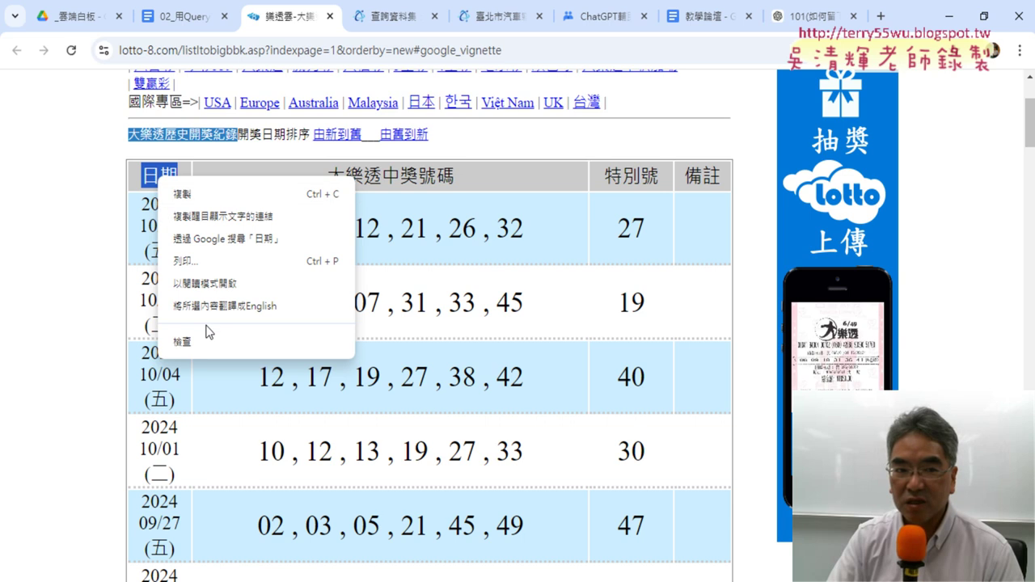
{"action": "left_click", "coordinate": [213, 344]}
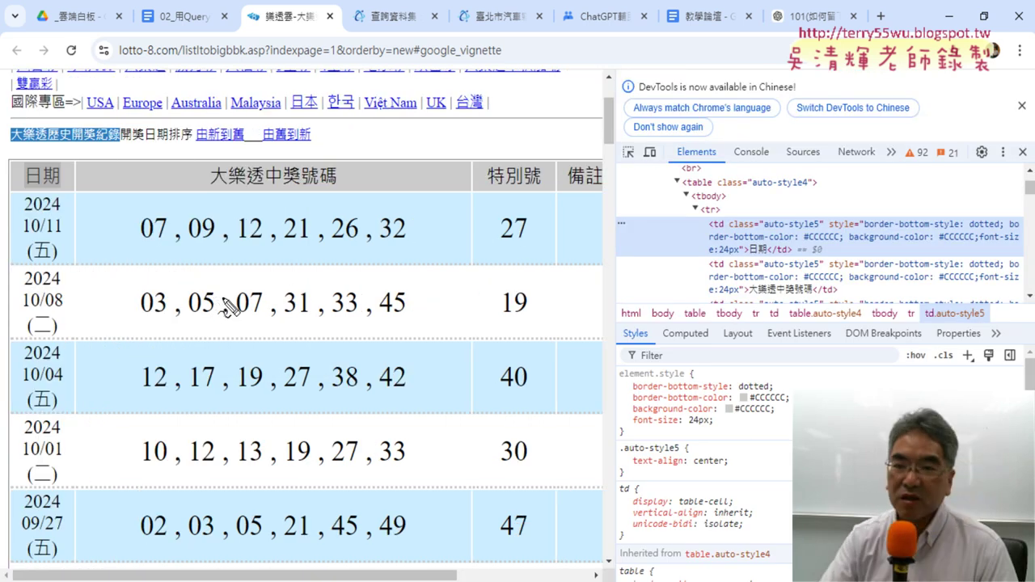
{"action": "mouse_move", "coordinate": [11, 150]}
{"action": "left_mouse_down"}
{"action": "mouse_move", "coordinate": [68, 151]}
{"action": "mouse_move", "coordinate": [6, 178]}
{"action": "left_mouse_up"}
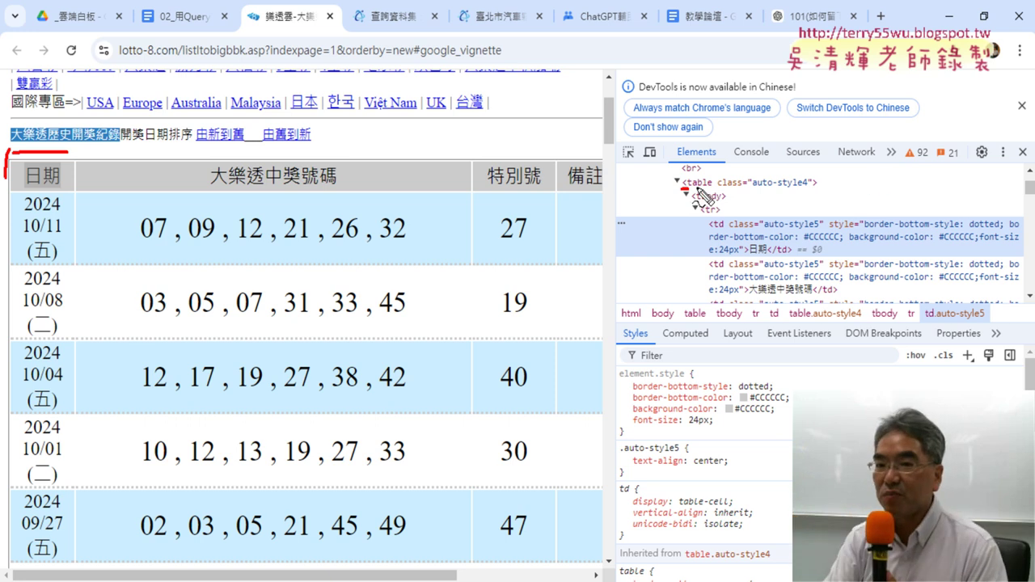
{"action": "left_click_drag", "start_coordinate": [694, 189], "coordinate": [705, 189]}
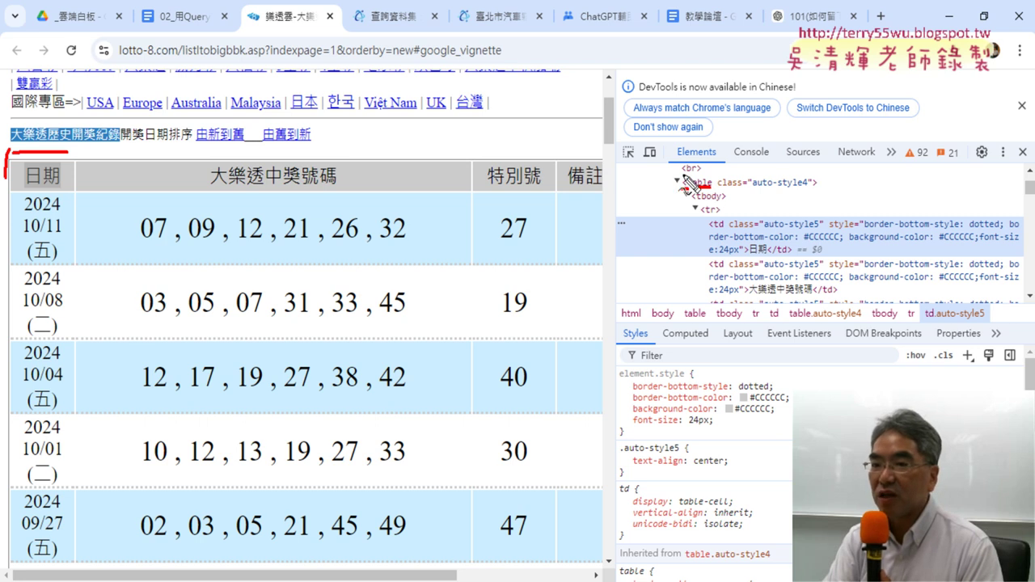
{"action": "left_click_drag", "start_coordinate": [690, 176], "coordinate": [684, 183]}
{"action": "left_click_drag", "start_coordinate": [815, 176], "coordinate": [816, 188]}
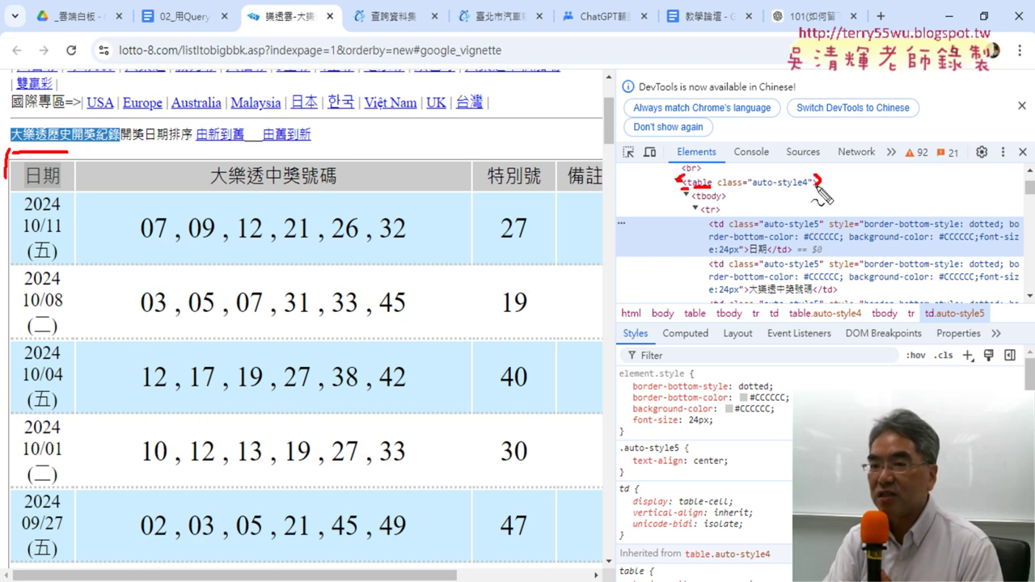
{"action": "left_click_drag", "start_coordinate": [719, 192], "coordinate": [789, 190]}
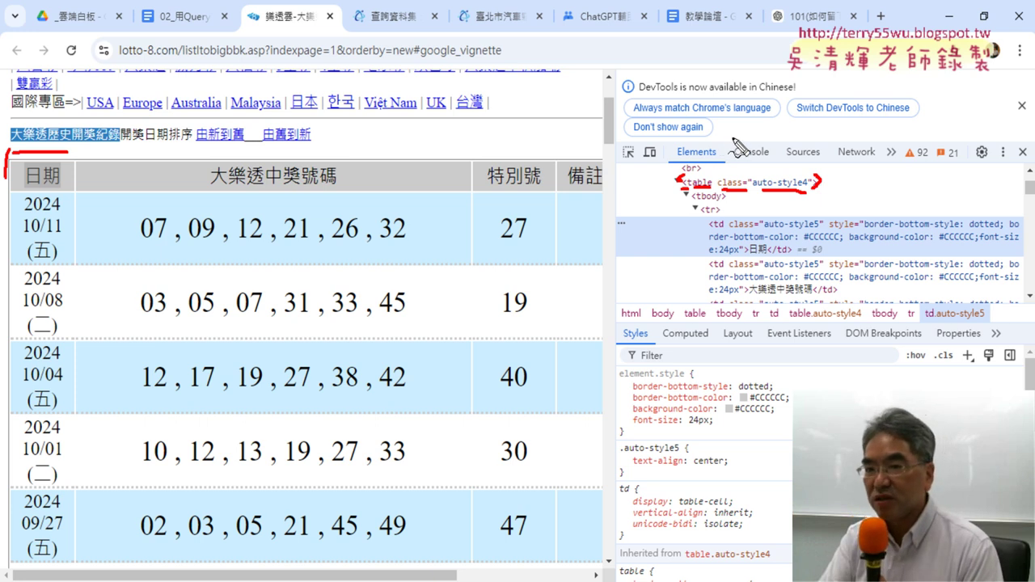
{"action": "left_click_drag", "start_coordinate": [733, 139], "coordinate": [707, 173]}
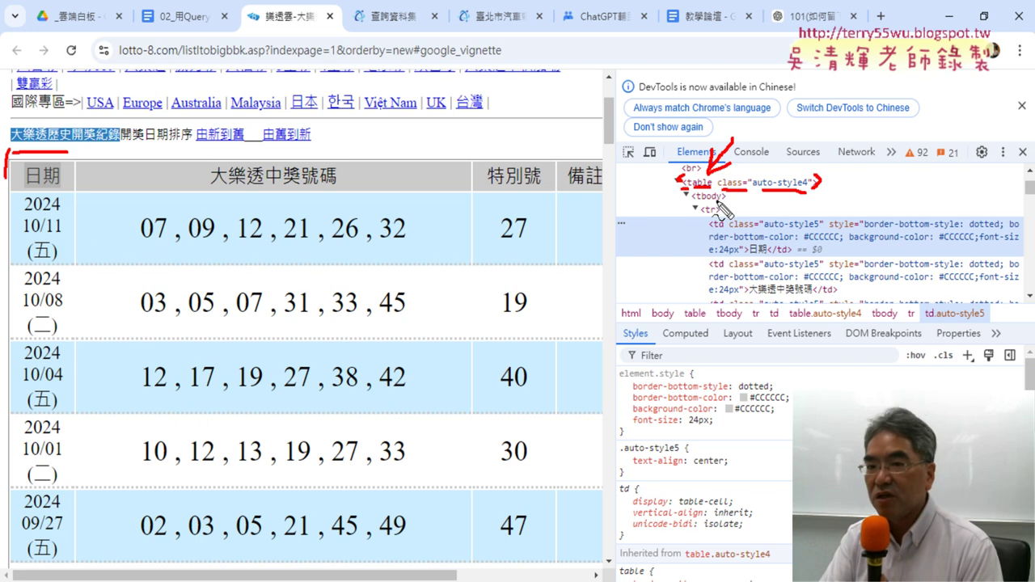
{"action": "left_click_drag", "start_coordinate": [13, 197], "coordinate": [594, 179]}
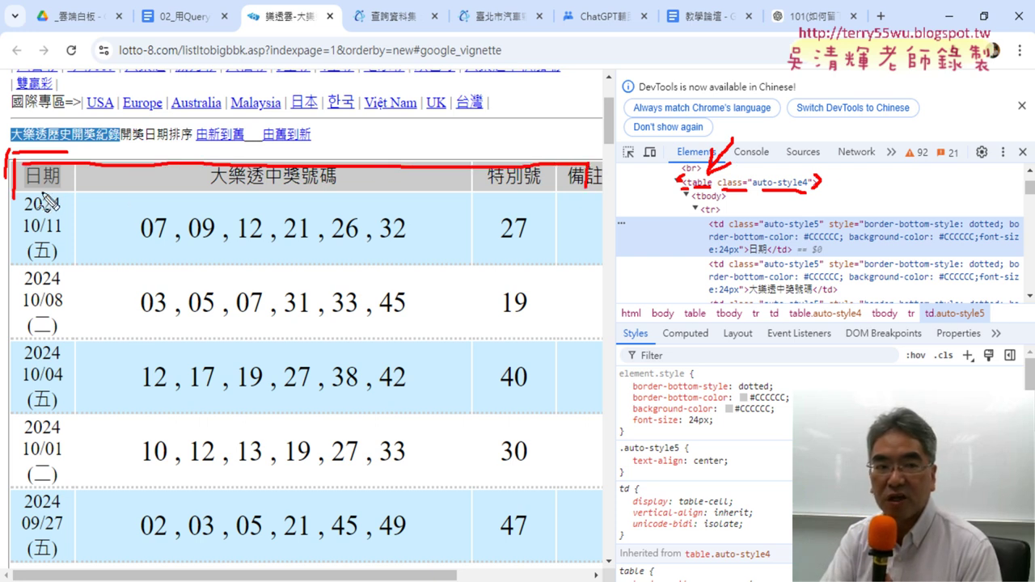
{"action": "left_click_drag", "start_coordinate": [32, 195], "coordinate": [584, 202]}
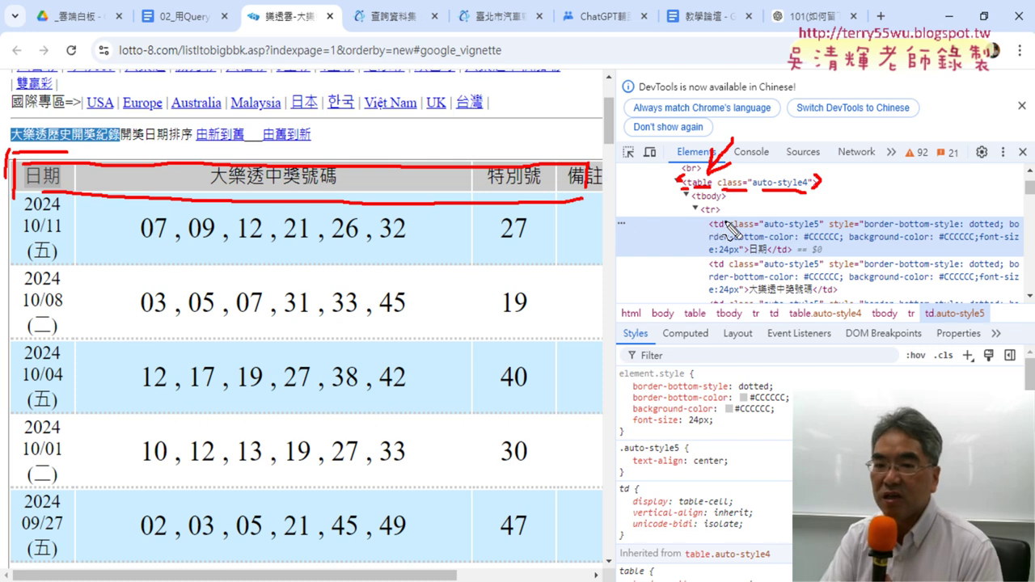
{"action": "left_click_drag", "start_coordinate": [699, 217], "coordinate": [728, 207]}
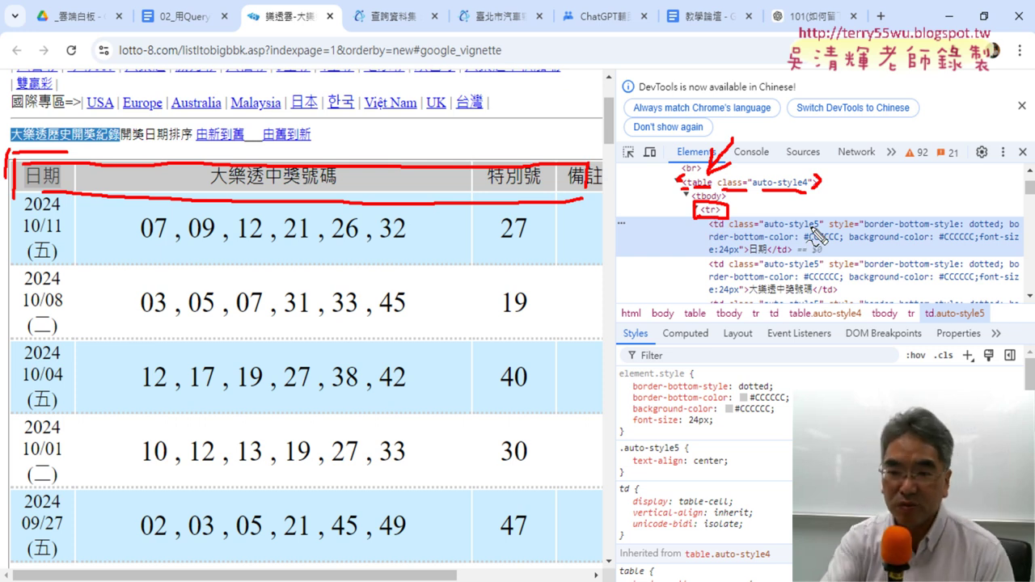
{"action": "key", "text": "Escape"}
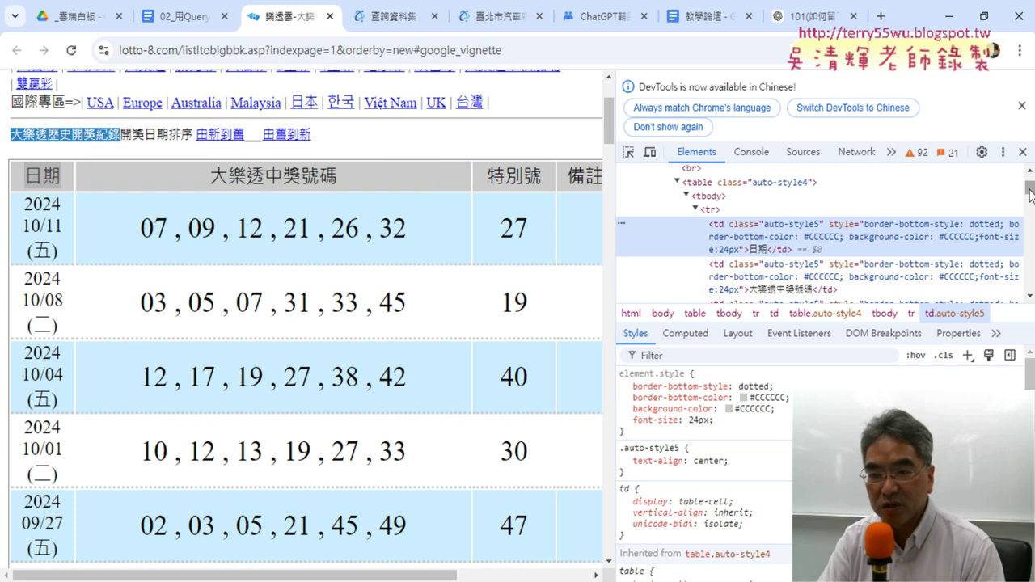
Step: Mark the table's header row and its matching tr block in DevTools with red ink
{"action": "scroll", "coordinate": [1023, 298], "scroll_direction": "down", "scroll_amount": 1}
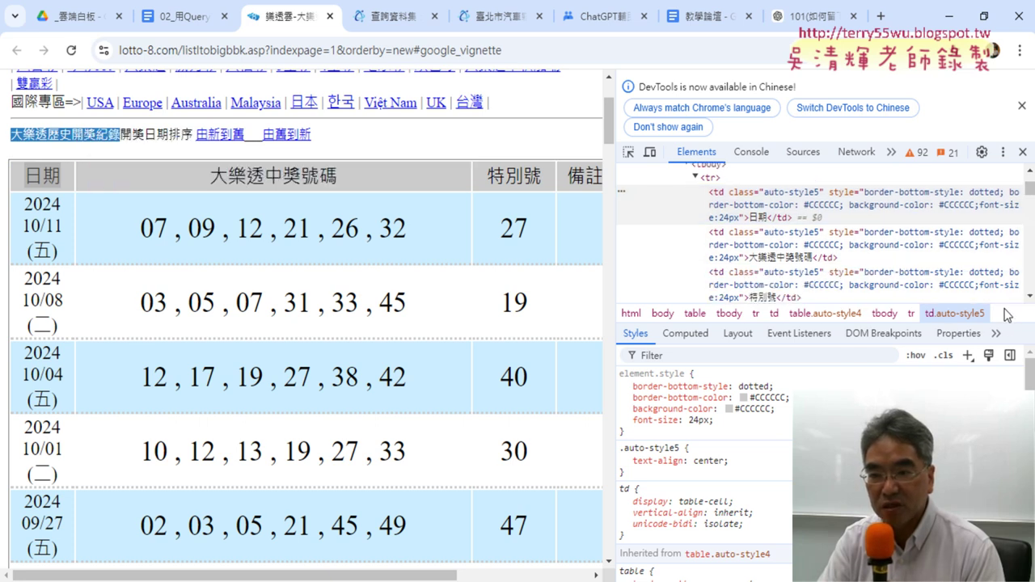
{"action": "left_click_drag", "start_coordinate": [1004, 323], "coordinate": [1009, 385]}
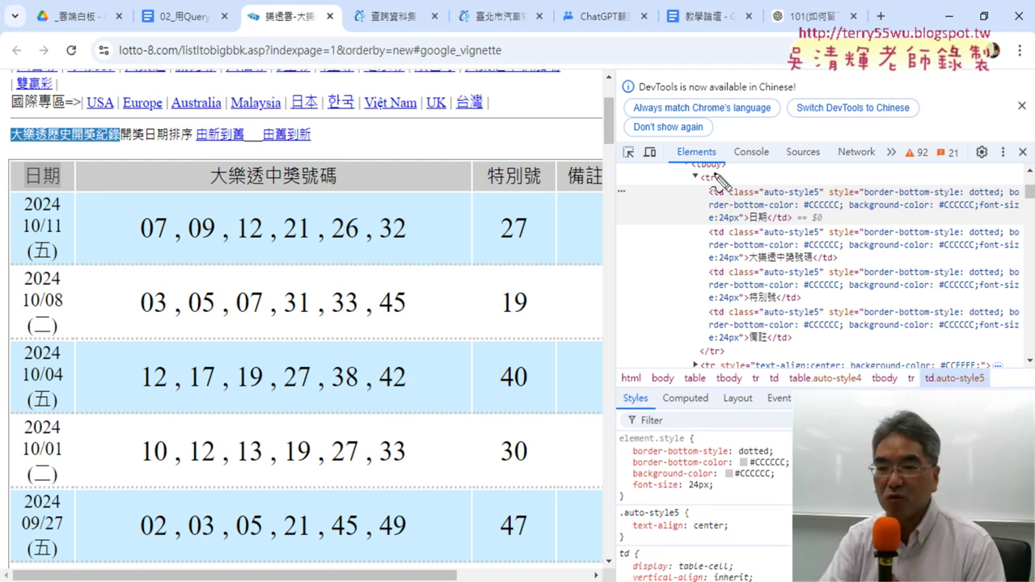
{"action": "left_click_drag", "start_coordinate": [731, 194], "coordinate": [738, 191]}
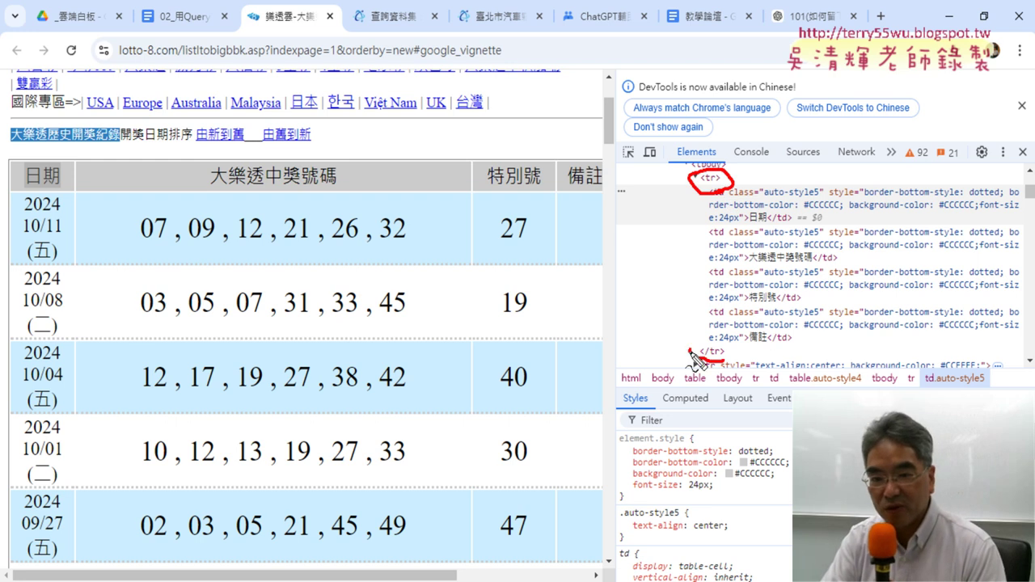
{"action": "left_click_drag", "start_coordinate": [718, 365], "coordinate": [725, 362]}
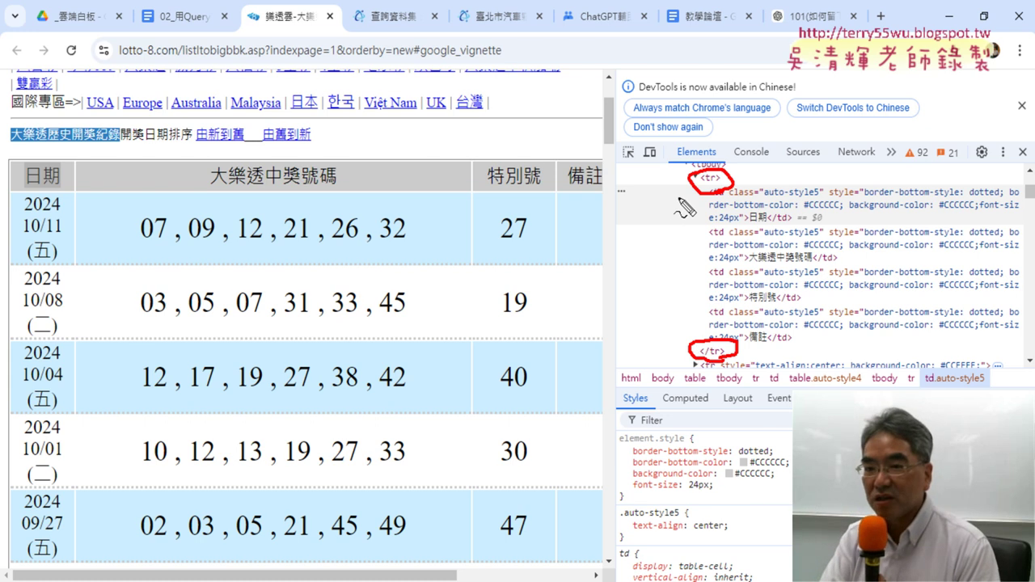
{"action": "left_click_drag", "start_coordinate": [687, 194], "coordinate": [683, 336]}
{"action": "left_click_drag", "start_coordinate": [732, 175], "coordinate": [1034, 172]}
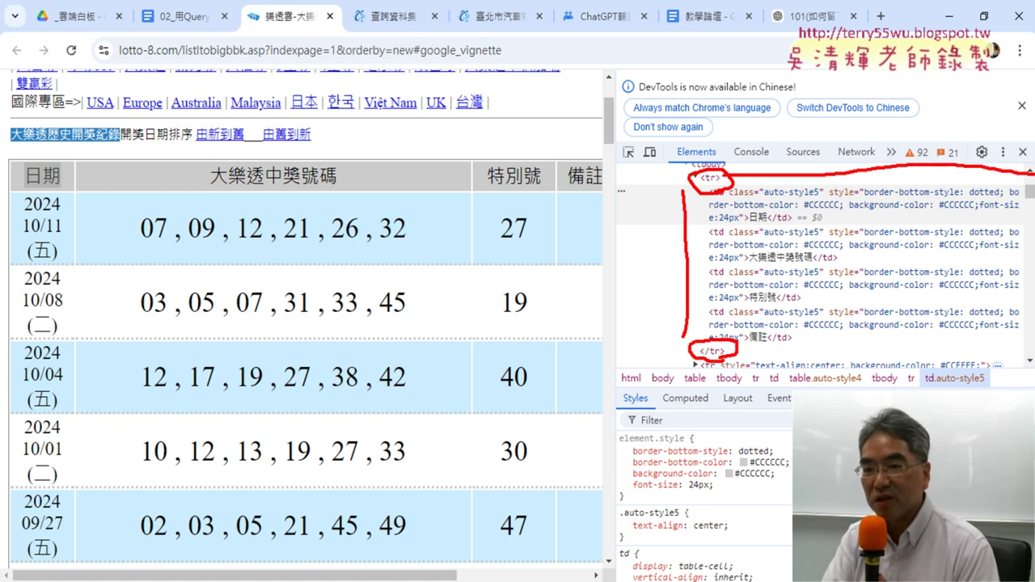
{"action": "left_click_drag", "start_coordinate": [686, 338], "coordinate": [967, 331]}
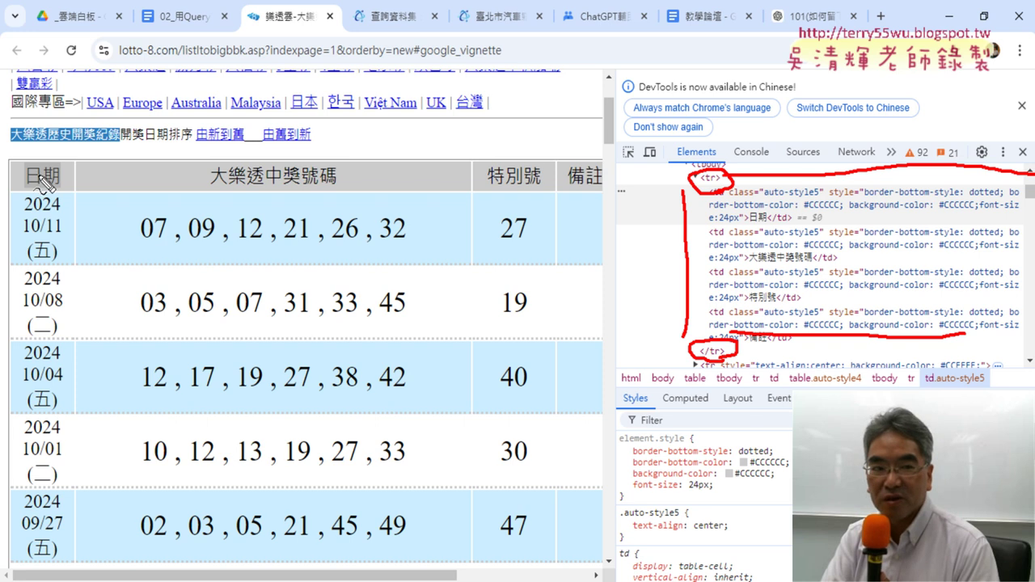
{"action": "left_click_drag", "start_coordinate": [18, 200], "coordinate": [601, 186]}
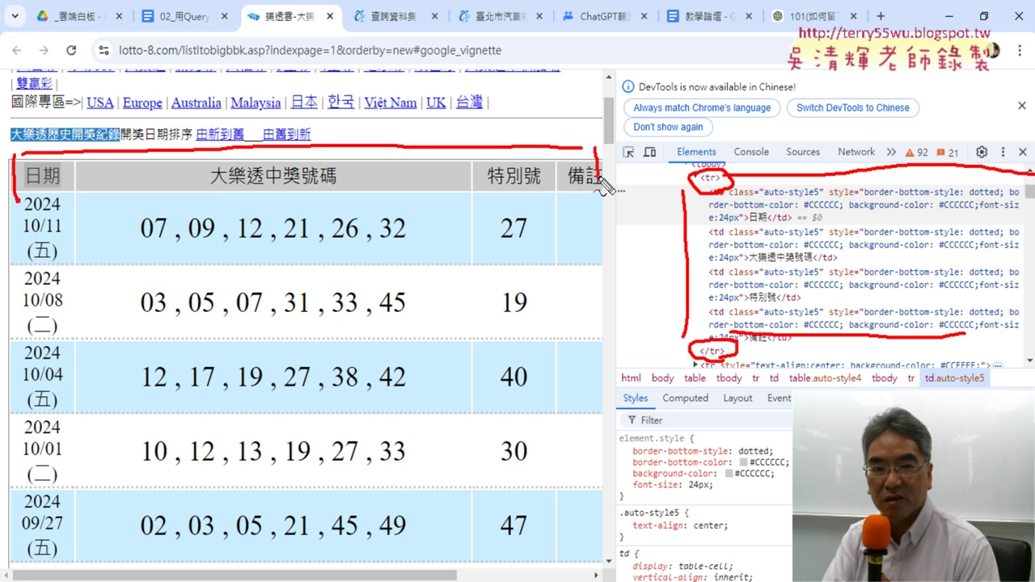
{"action": "left_click_drag", "start_coordinate": [52, 196], "coordinate": [599, 193]}
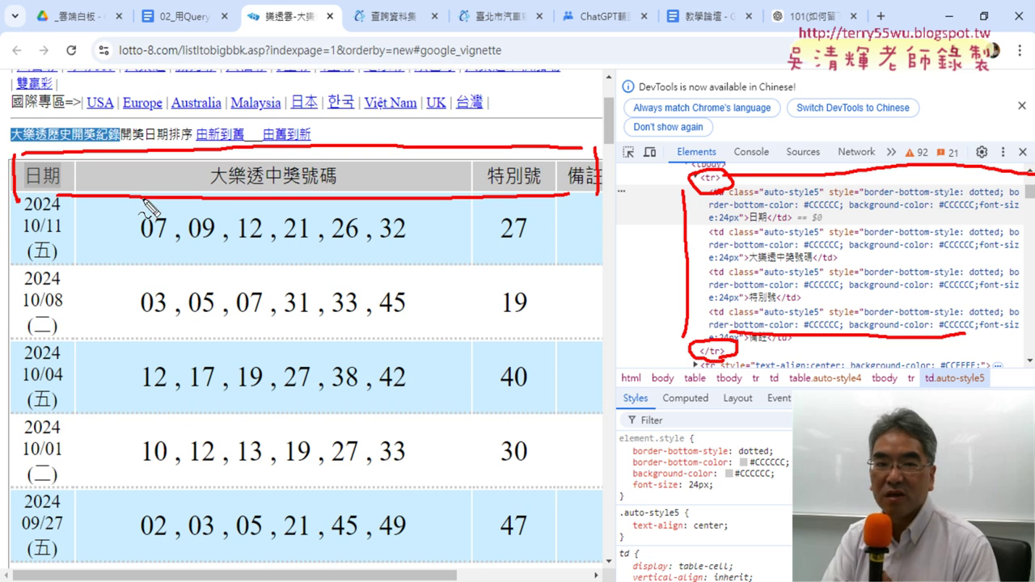
{"action": "left_click_drag", "start_coordinate": [28, 172], "coordinate": [49, 188]}
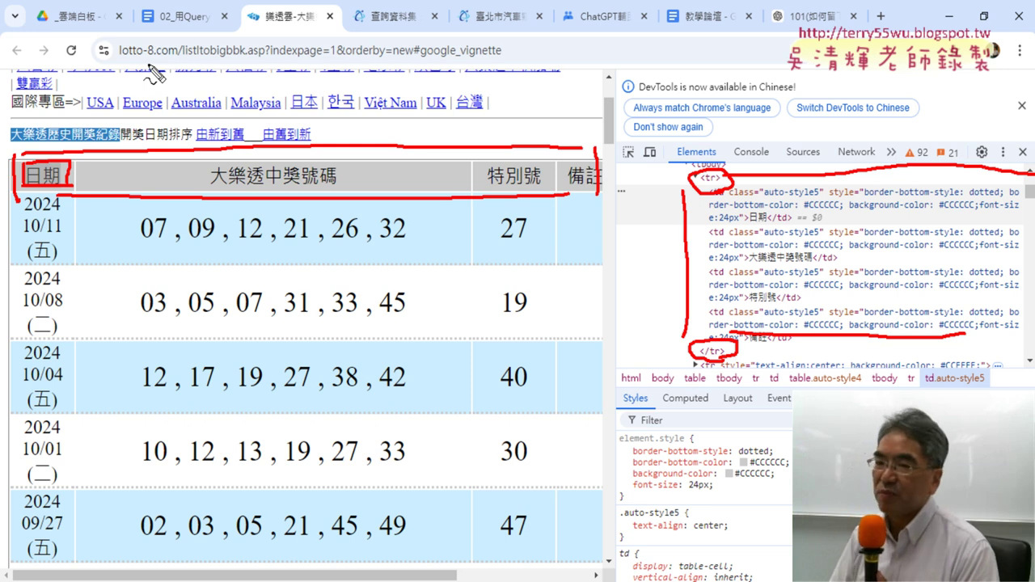
Step: Clear the ink, inspect the 日期 cell and underline its opening td tag
{"action": "key", "text": "Escape"}
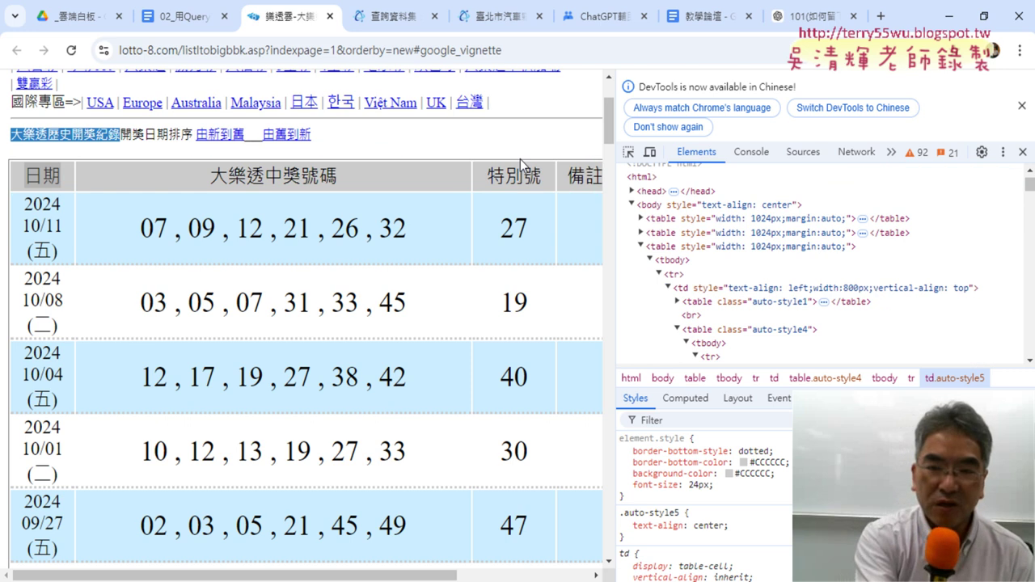
{"action": "right_click", "coordinate": [52, 185]}
{"action": "left_click", "coordinate": [101, 347]}
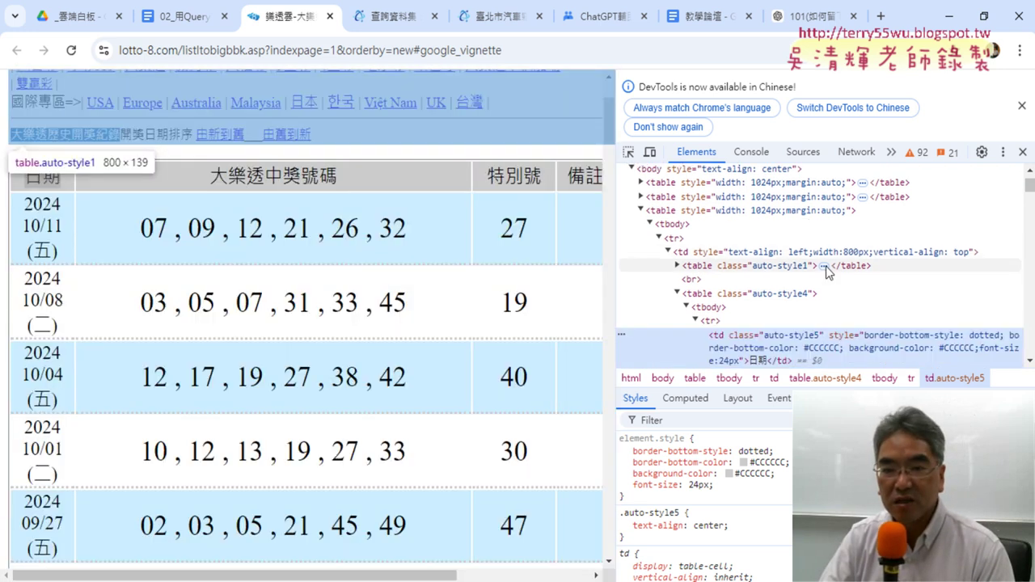
{"action": "scroll", "coordinate": [826, 266], "scroll_direction": "down", "scroll_amount": 2}
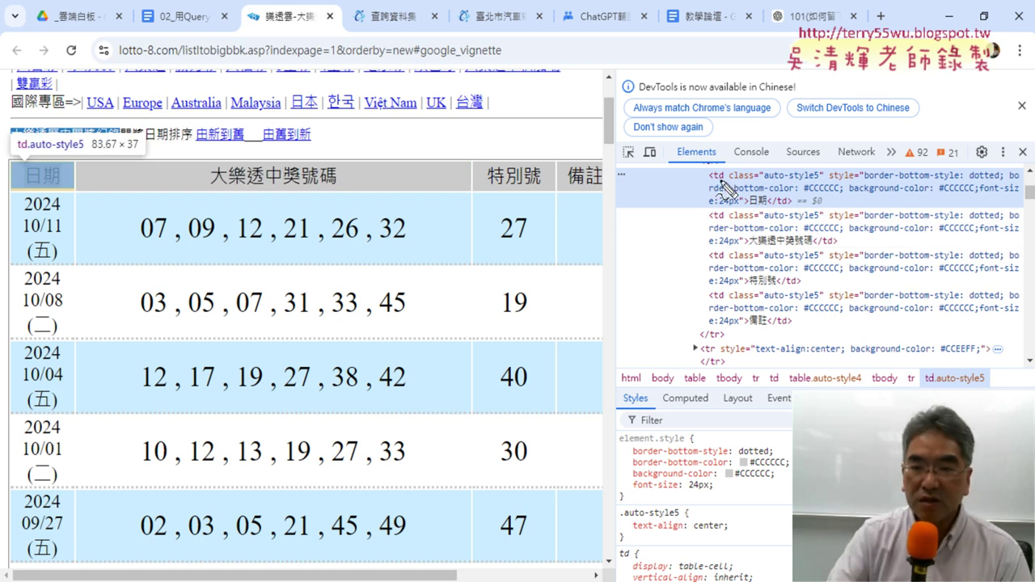
{"action": "left_click_drag", "start_coordinate": [711, 181], "coordinate": [736, 174]}
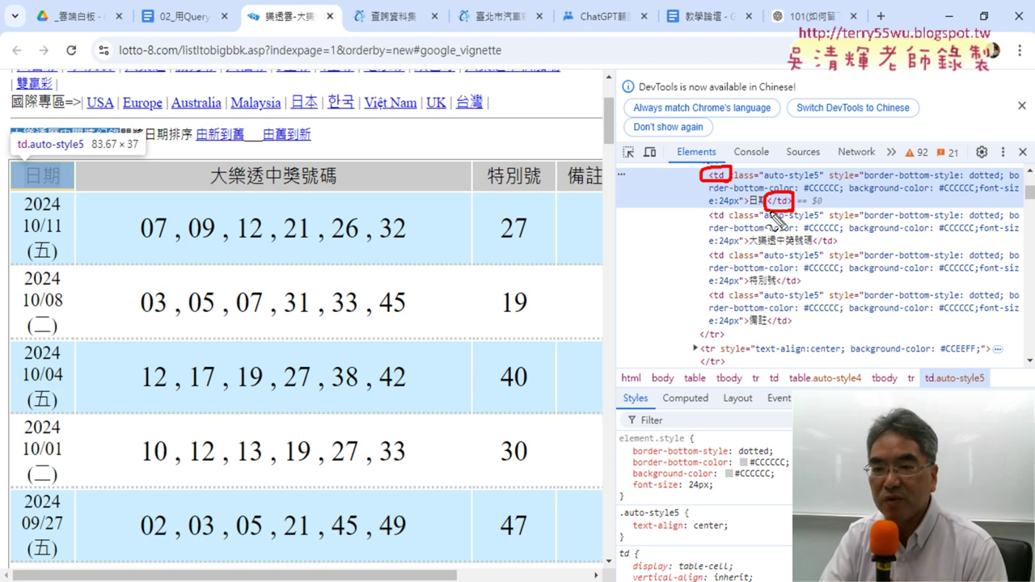
{"action": "left_click_drag", "start_coordinate": [768, 210], "coordinate": [746, 212]}
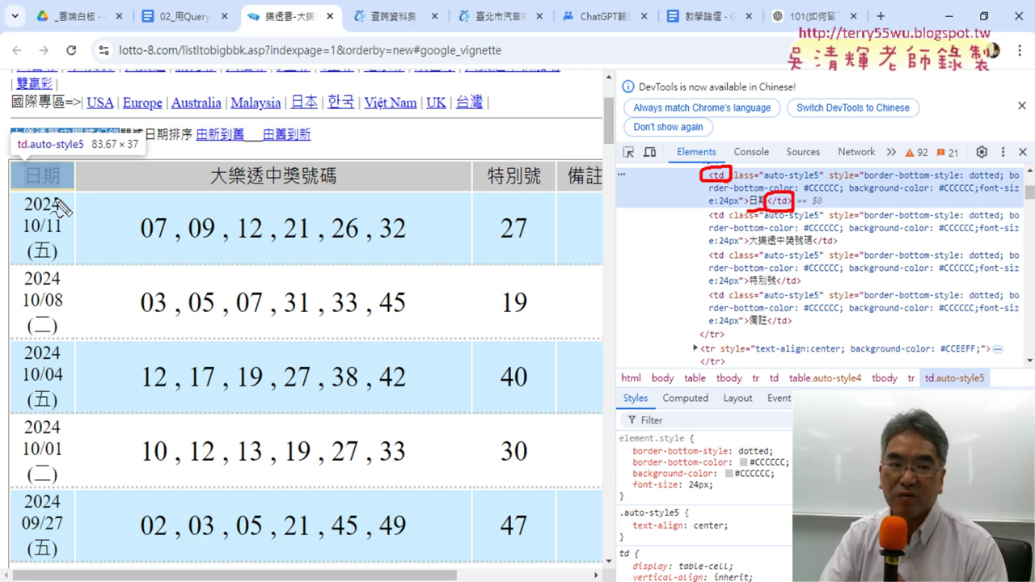
{"action": "mouse_move", "coordinate": [55, 194]}
{"action": "left_mouse_down"}
{"action": "mouse_move", "coordinate": [35, 196]}
{"action": "mouse_move", "coordinate": [81, 176]}
{"action": "mouse_move", "coordinate": [750, 183]}
{"action": "left_mouse_up"}
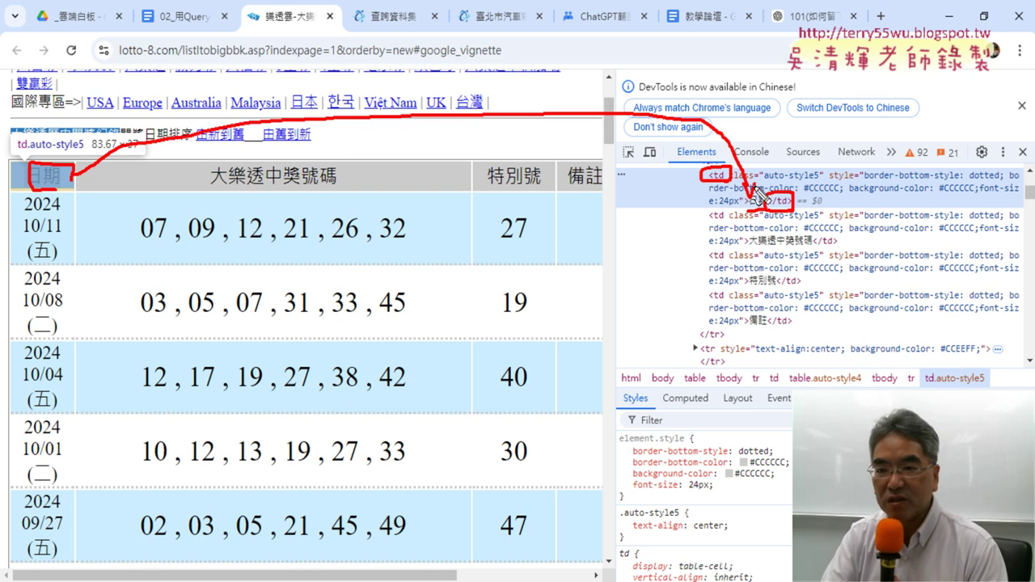
{"action": "left_click_drag", "start_coordinate": [211, 186], "coordinate": [355, 191]}
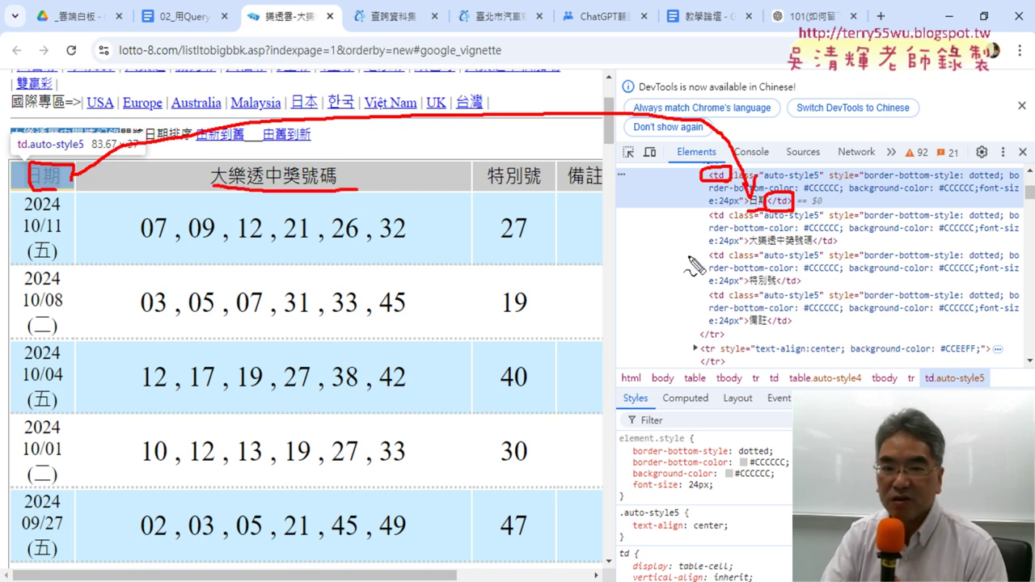
{"action": "left_click_drag", "start_coordinate": [754, 252], "coordinate": [809, 250]}
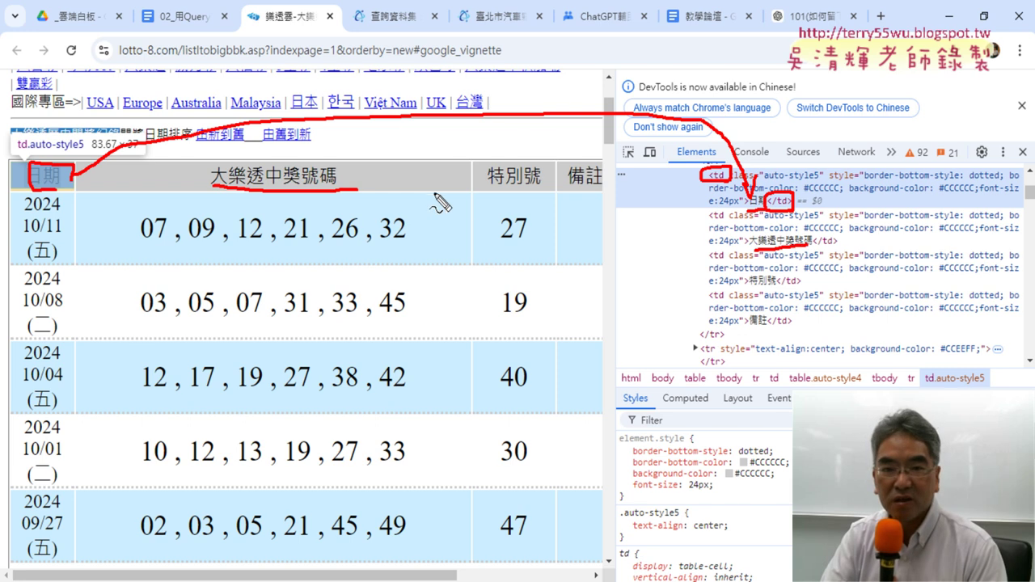
{"action": "mouse_move", "coordinate": [490, 190]}
{"action": "left_mouse_down"}
{"action": "mouse_move", "coordinate": [547, 190]}
{"action": "mouse_move", "coordinate": [738, 282]}
{"action": "mouse_move", "coordinate": [723, 288]}
{"action": "left_mouse_up"}
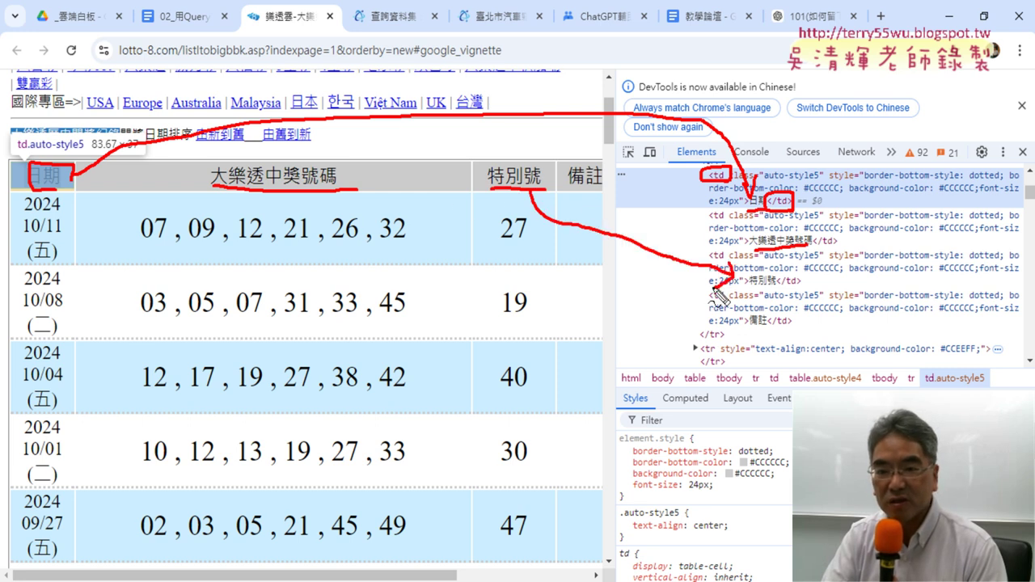
{"action": "mouse_move", "coordinate": [584, 185]}
{"action": "left_mouse_down"}
{"action": "mouse_move", "coordinate": [715, 304]}
{"action": "mouse_move", "coordinate": [777, 285]}
{"action": "left_mouse_up"}
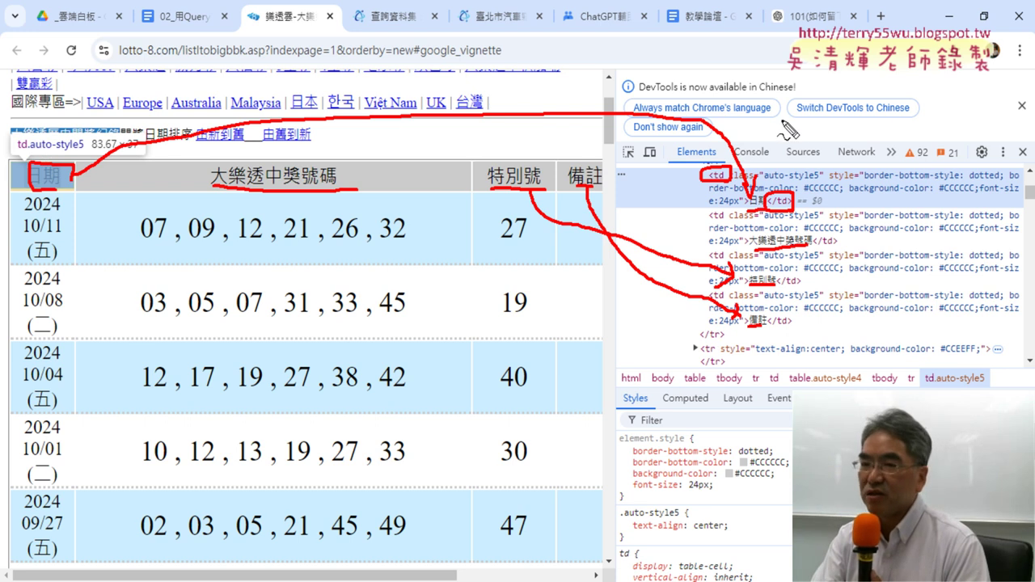
{"action": "left_click_drag", "start_coordinate": [881, 72], "coordinate": [928, 95]}
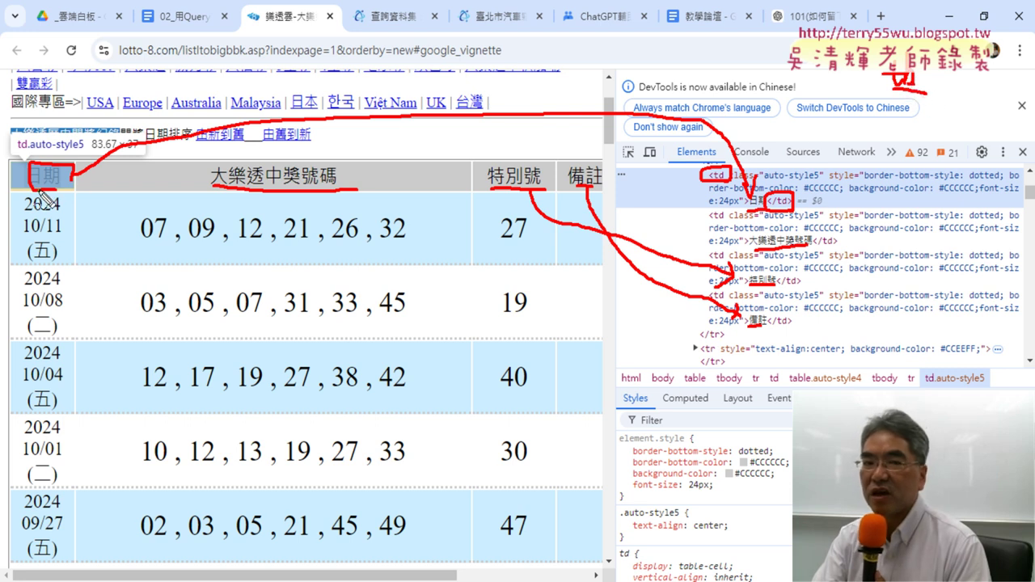
{"action": "left_click_drag", "start_coordinate": [26, 194], "coordinate": [465, 190]}
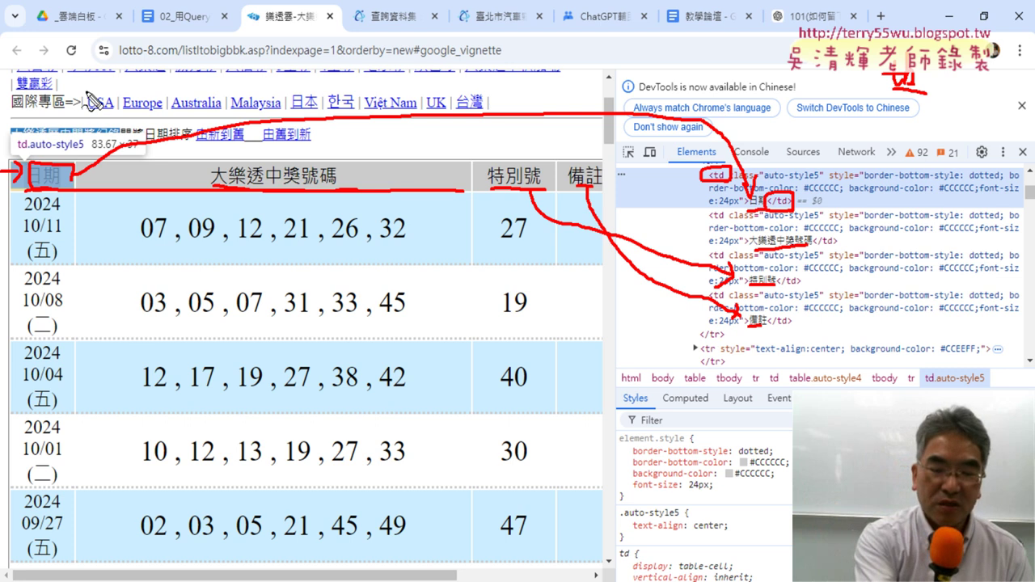
{"action": "key", "text": "Escape"}
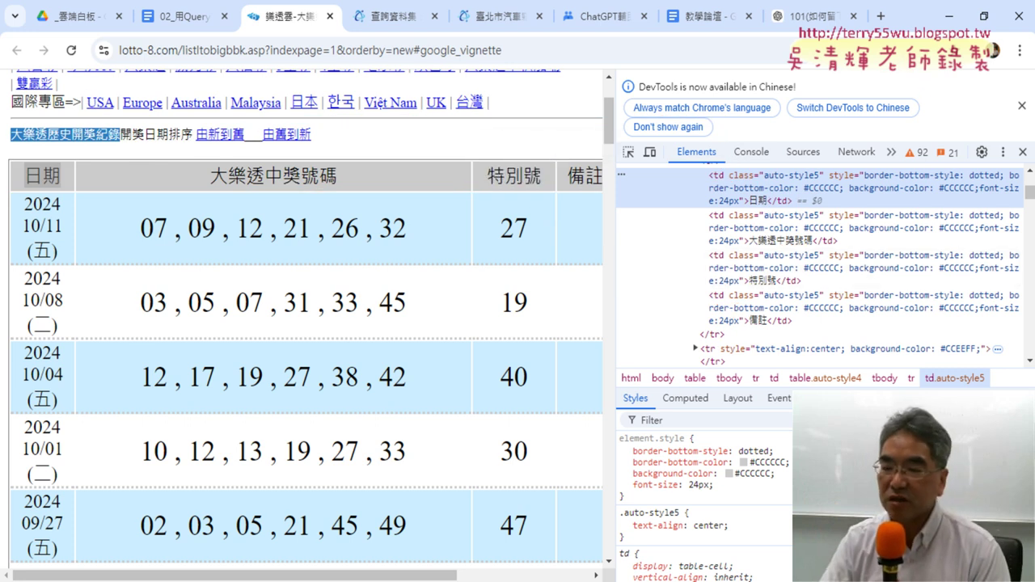
Step: Close DevTools and select the table's header row and first draw row
{"action": "left_click", "coordinate": [1024, 154]}
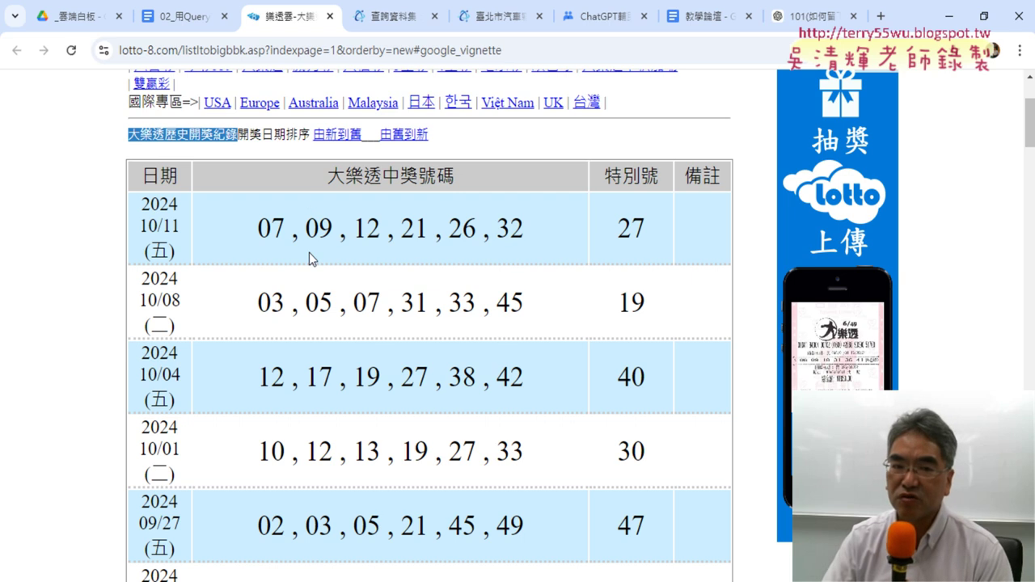
{"action": "scroll", "coordinate": [309, 252], "scroll_direction": "up", "scroll_amount": 1}
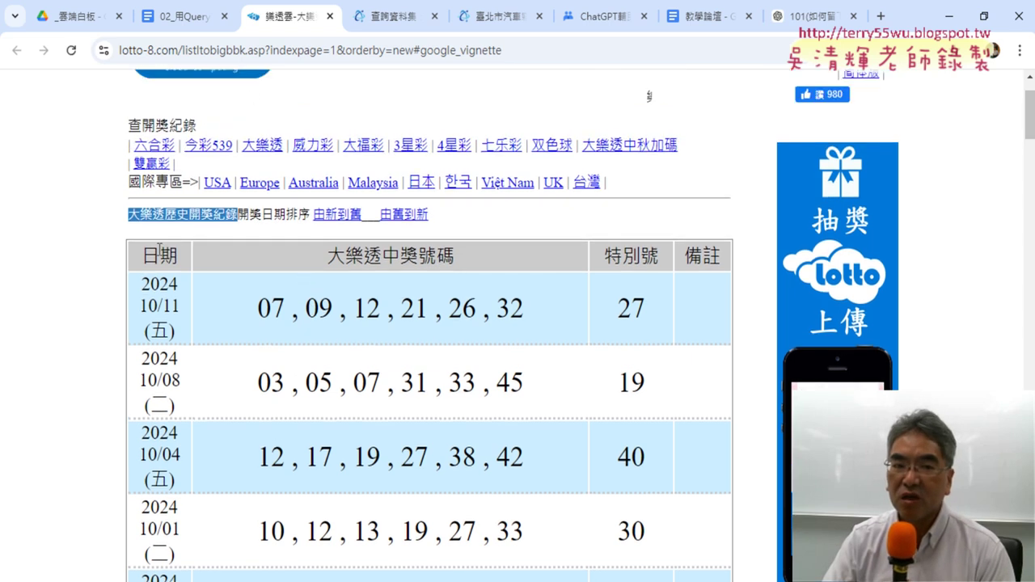
{"action": "left_click_drag", "start_coordinate": [255, 263], "coordinate": [579, 285]}
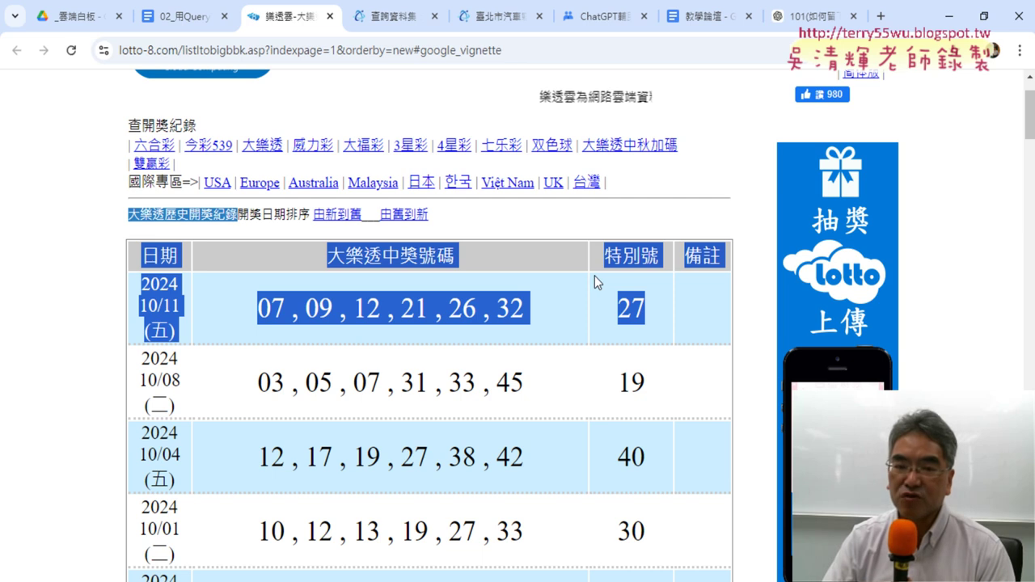
Step: Select the page-number links 1 to 76 at the bottom, then scroll back to the top
{"action": "scroll", "coordinate": [580, 278], "scroll_direction": "down", "scroll_amount": 3}
{"action": "scroll", "coordinate": [570, 275], "scroll_direction": "down", "scroll_amount": 4}
{"action": "scroll", "coordinate": [571, 275], "scroll_direction": "down", "scroll_amount": 3}
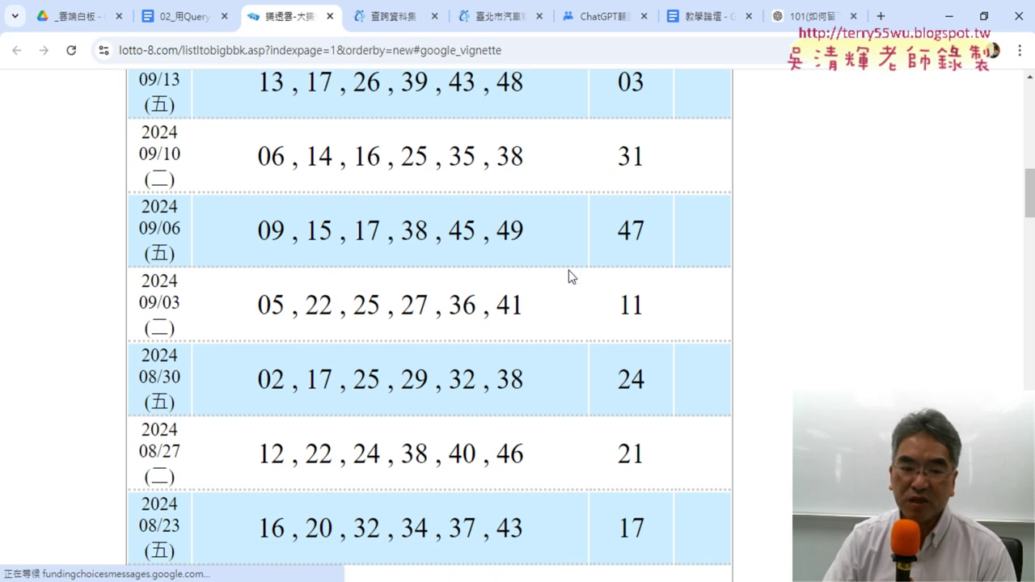
{"action": "scroll", "coordinate": [569, 270], "scroll_direction": "down", "scroll_amount": 6}
{"action": "scroll", "coordinate": [567, 275], "scroll_direction": "down", "scroll_amount": 3}
{"action": "scroll", "coordinate": [566, 276], "scroll_direction": "down", "scroll_amount": 5}
{"action": "scroll", "coordinate": [566, 276], "scroll_direction": "down", "scroll_amount": 3}
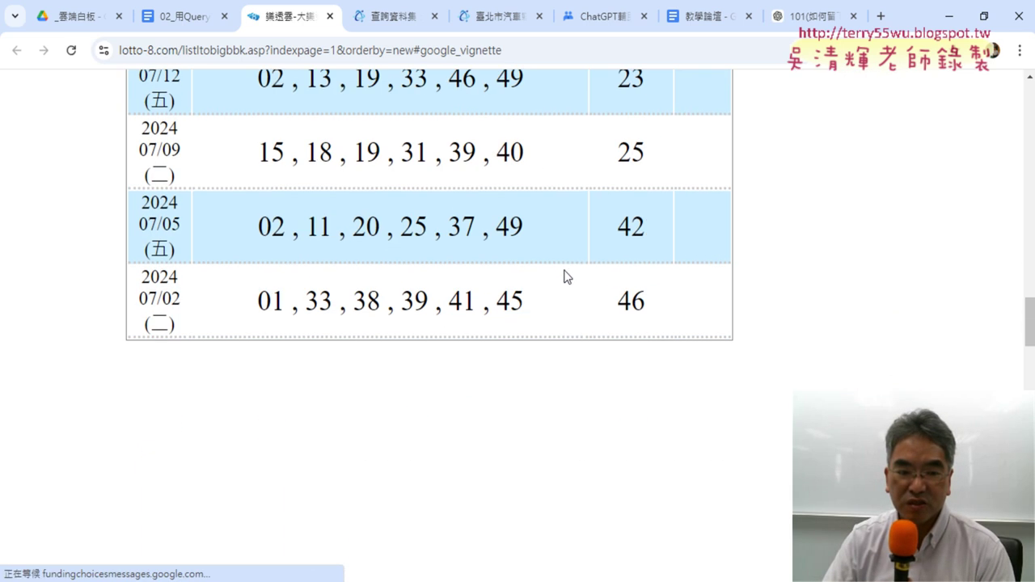
{"action": "scroll", "coordinate": [566, 277], "scroll_direction": "down", "scroll_amount": 2}
{"action": "left_click_drag", "start_coordinate": [483, 489], "coordinate": [94, 457]}
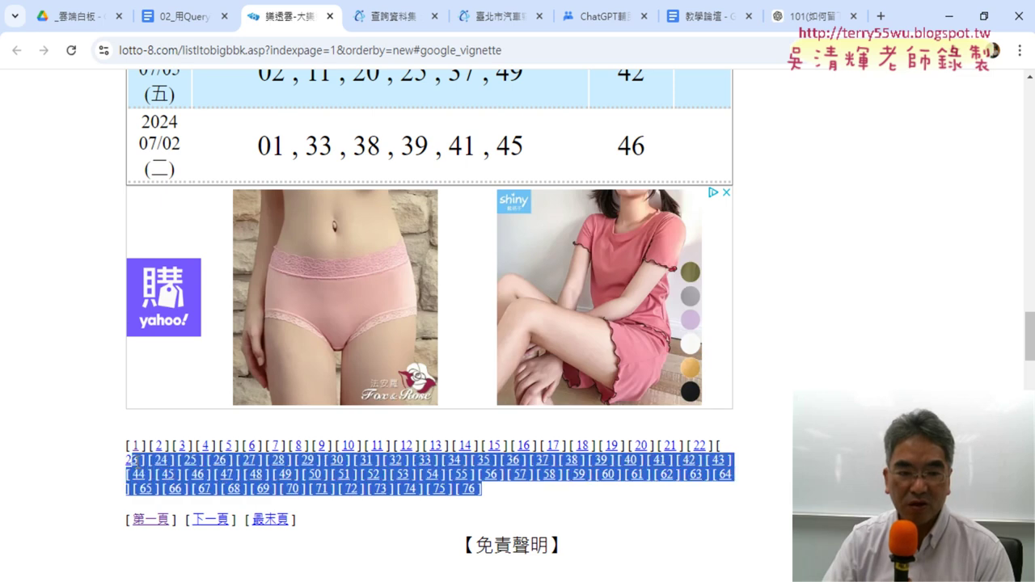
{"action": "scroll", "coordinate": [95, 453], "scroll_direction": "up", "scroll_amount": 3}
{"action": "scroll", "coordinate": [94, 451], "scroll_direction": "up", "scroll_amount": 5}
{"action": "scroll", "coordinate": [99, 445], "scroll_direction": "up", "scroll_amount": 7}
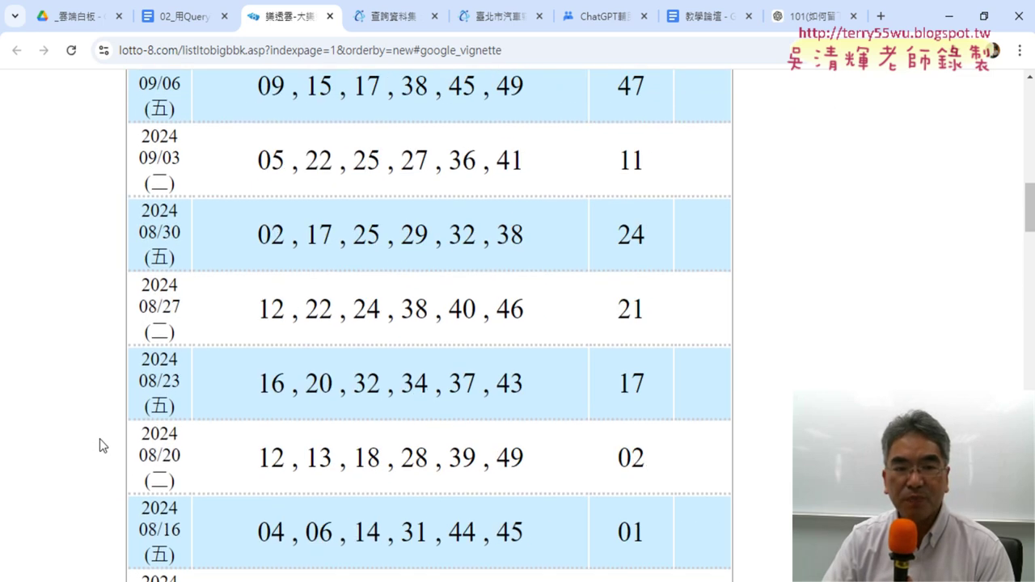
{"action": "scroll", "coordinate": [102, 441], "scroll_direction": "up", "scroll_amount": 7}
{"action": "scroll", "coordinate": [102, 436], "scroll_direction": "up", "scroll_amount": 3}
{"action": "scroll", "coordinate": [102, 432], "scroll_direction": "up", "scroll_amount": 1}
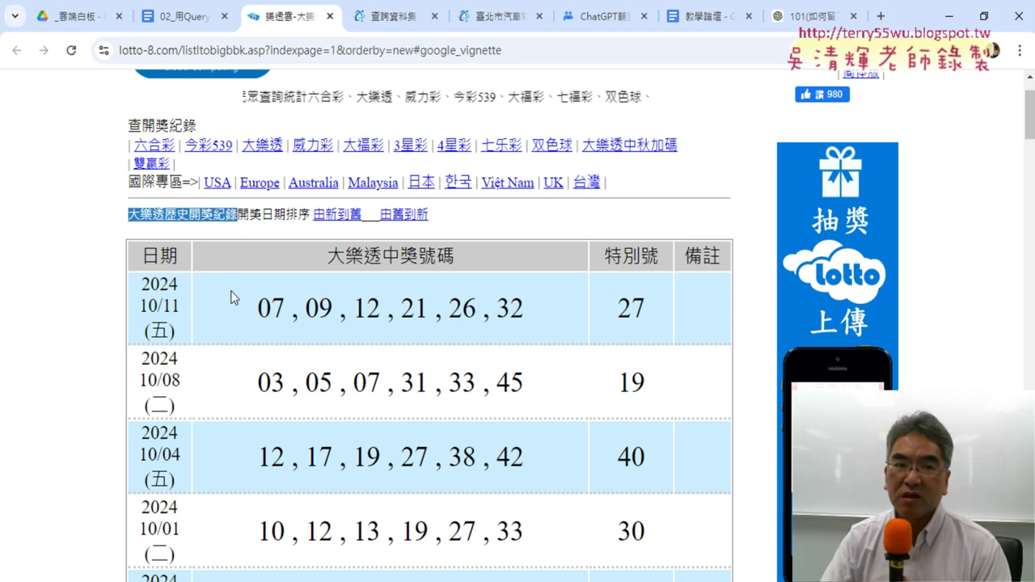
Step: Select the sample QueryTables macro from Sub to End Sub in the notes document
{"action": "left_click", "coordinate": [184, 17]}
{"action": "scroll", "coordinate": [694, 323], "scroll_direction": "down", "scroll_amount": 1}
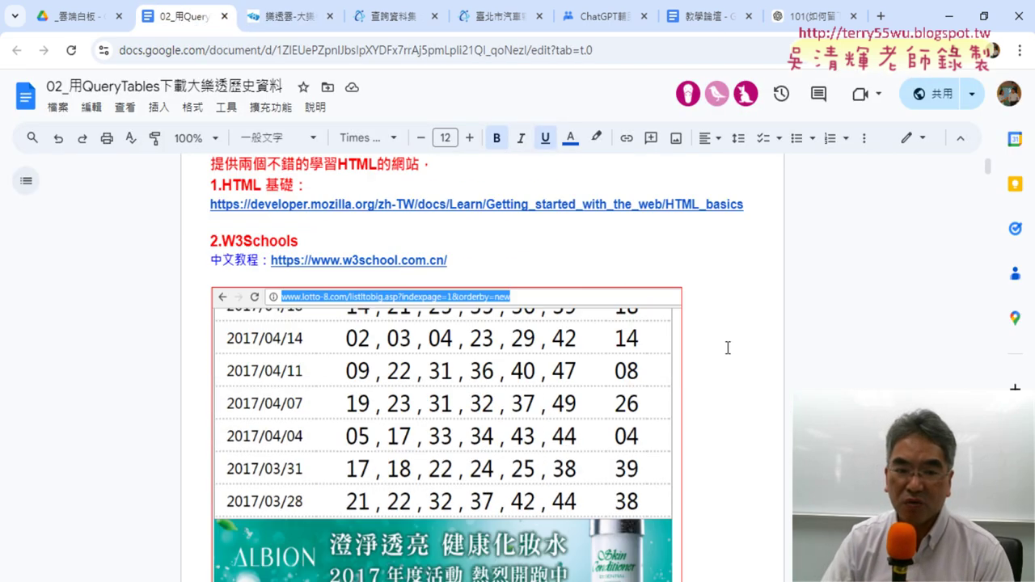
{"action": "scroll", "coordinate": [721, 343], "scroll_direction": "down", "scroll_amount": 5}
{"action": "scroll", "coordinate": [720, 343], "scroll_direction": "down", "scroll_amount": 5}
{"action": "scroll", "coordinate": [721, 344], "scroll_direction": "down", "scroll_amount": 2}
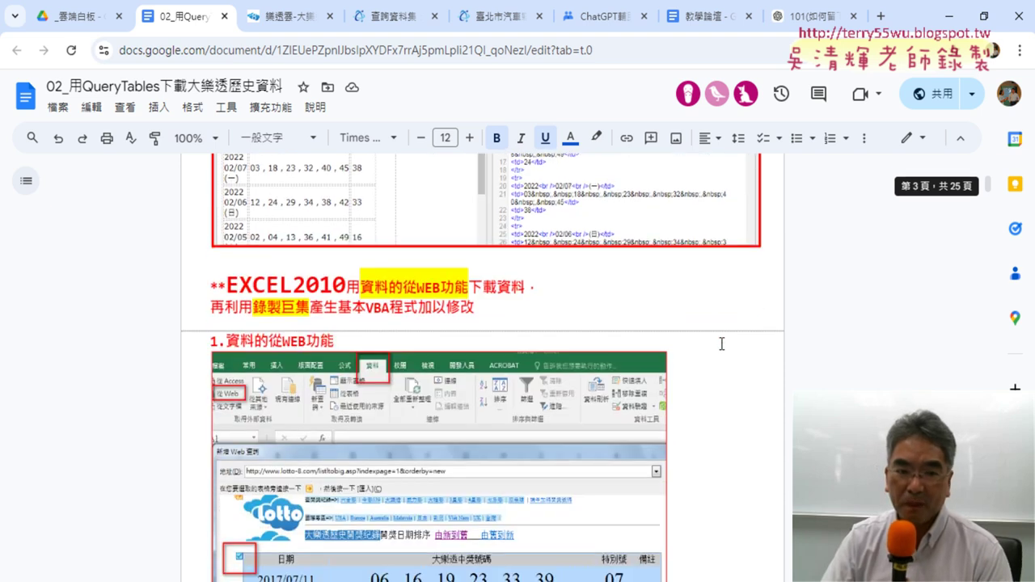
{"action": "scroll", "coordinate": [721, 345], "scroll_direction": "down", "scroll_amount": 2}
{"action": "scroll", "coordinate": [721, 345], "scroll_direction": "down", "scroll_amount": 4}
{"action": "scroll", "coordinate": [719, 343], "scroll_direction": "down", "scroll_amount": 1}
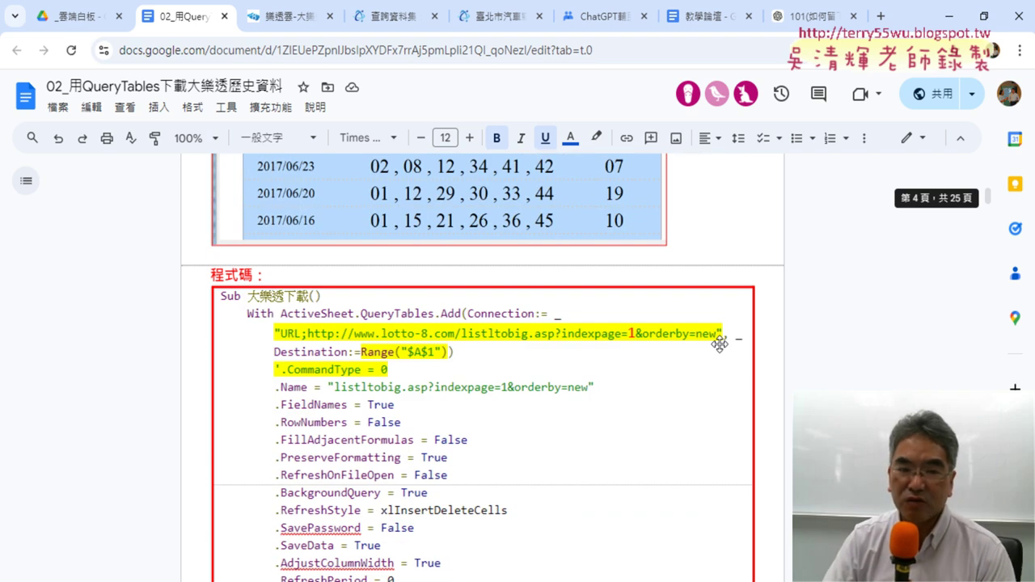
{"action": "scroll", "coordinate": [720, 344], "scroll_direction": "down", "scroll_amount": 3}
{"action": "scroll", "coordinate": [720, 342], "scroll_direction": "down", "scroll_amount": 2}
{"action": "scroll", "coordinate": [719, 342], "scroll_direction": "down", "scroll_amount": 2}
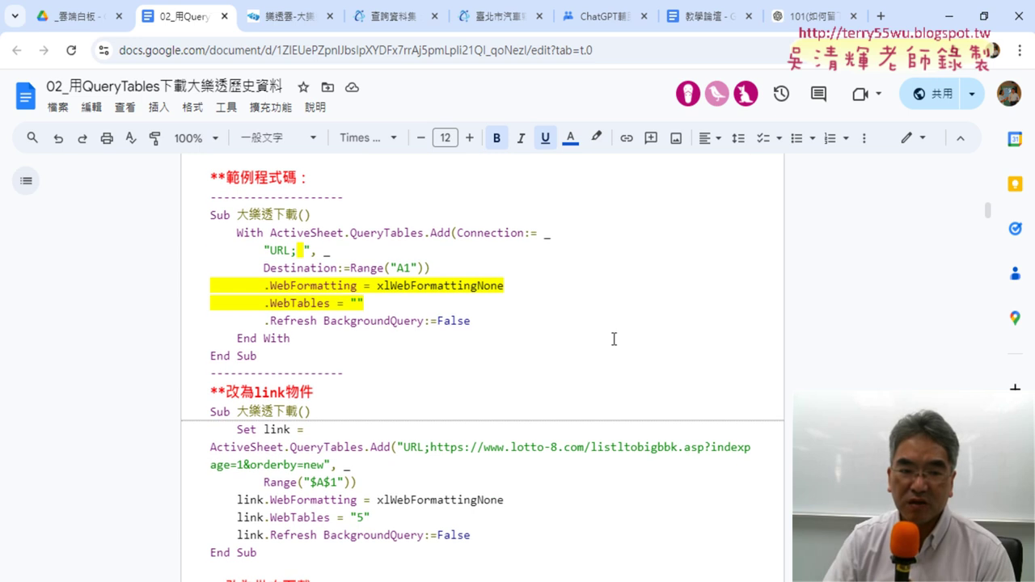
{"action": "left_click_drag", "start_coordinate": [258, 356], "coordinate": [207, 220]}
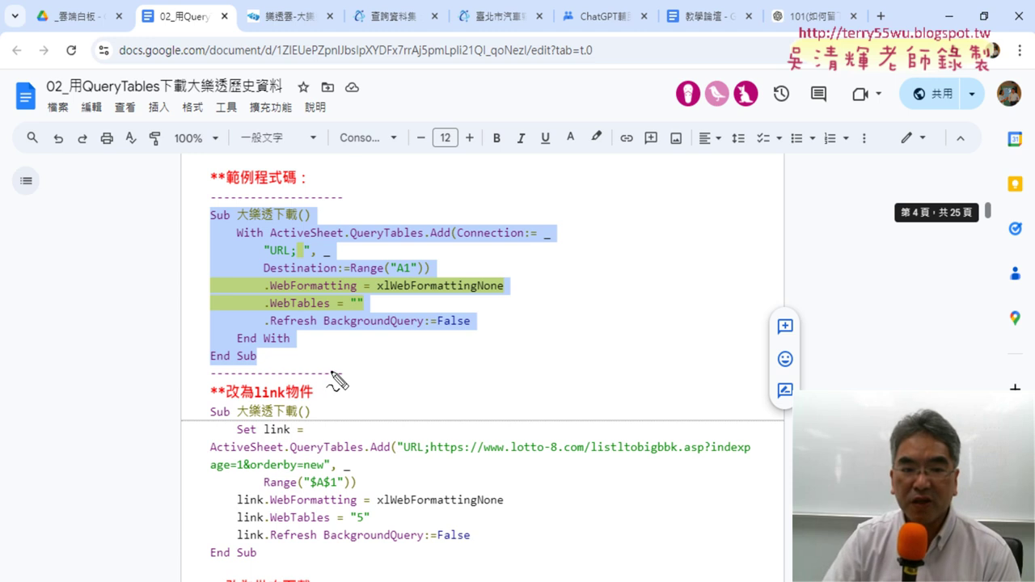
Step: Underline Sub, End Sub, ActiveSheet.QueryTables and URL; in red, then clear the marks
{"action": "left_click_drag", "start_coordinate": [207, 201], "coordinate": [267, 202]}
{"action": "left_click_drag", "start_coordinate": [209, 220], "coordinate": [224, 219]}
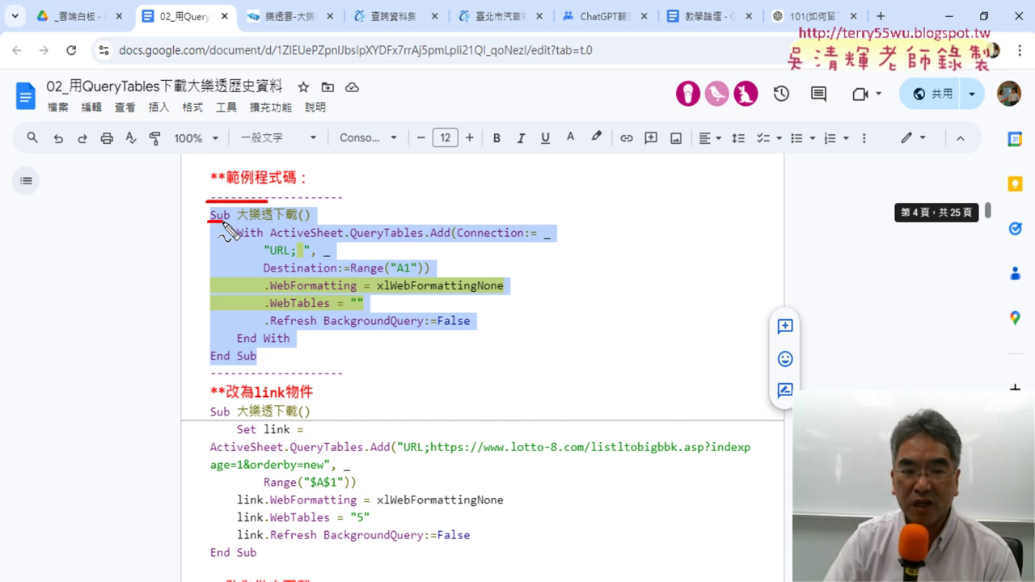
{"action": "left_click_drag", "start_coordinate": [213, 368], "coordinate": [251, 367]}
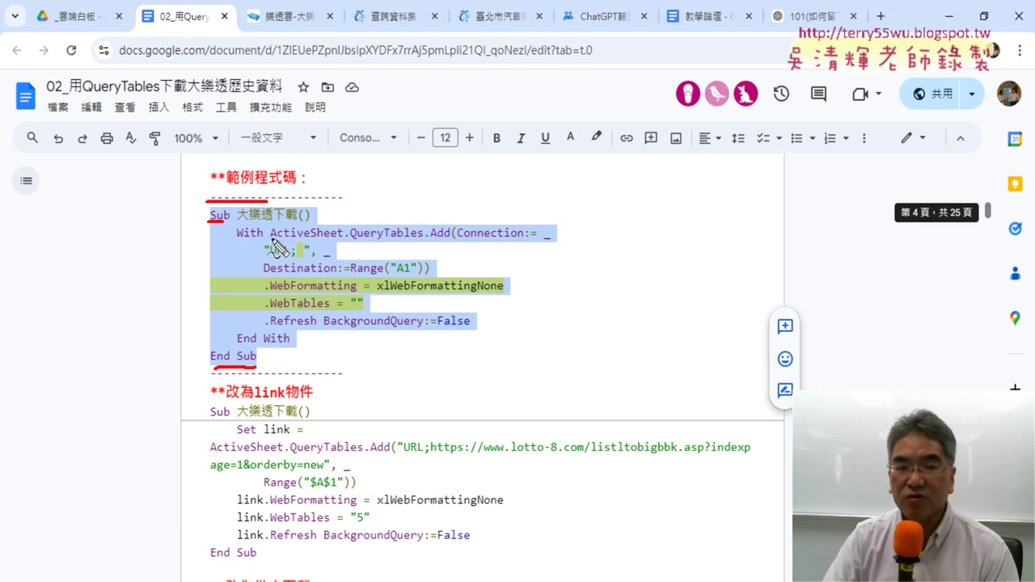
{"action": "left_click_drag", "start_coordinate": [271, 239], "coordinate": [421, 242]}
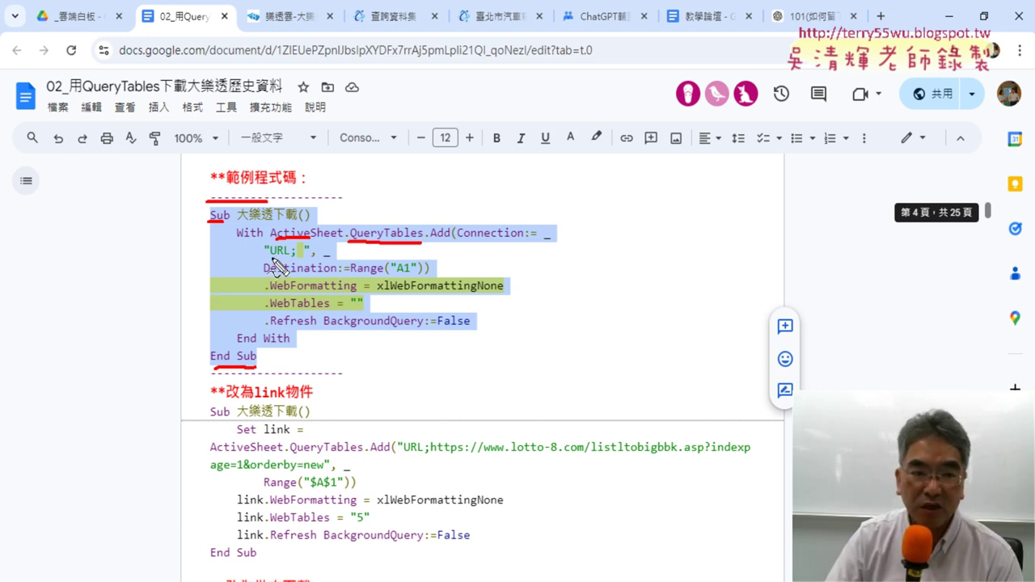
{"action": "left_click_drag", "start_coordinate": [270, 257], "coordinate": [294, 258]}
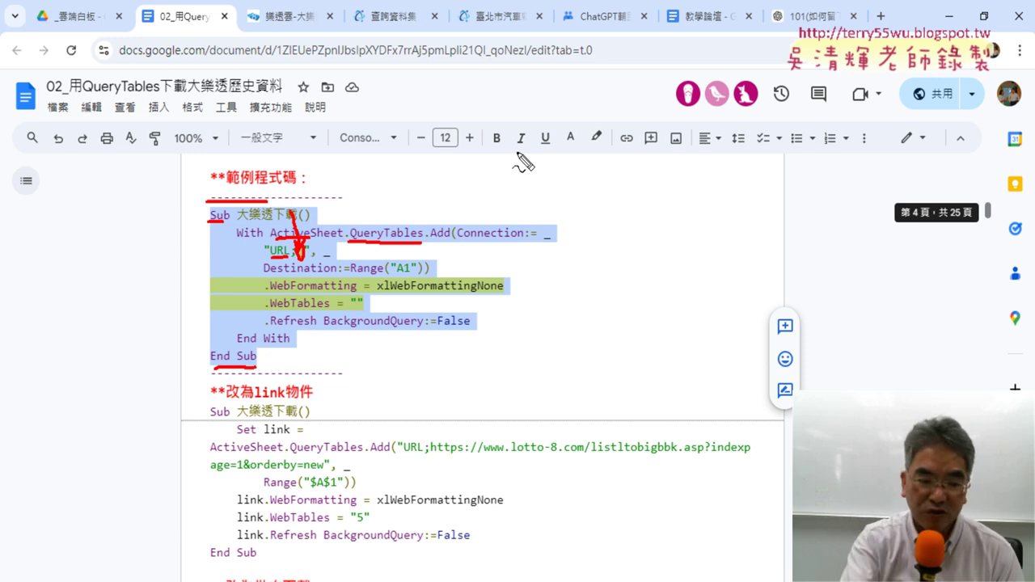
{"action": "key", "text": "Escape"}
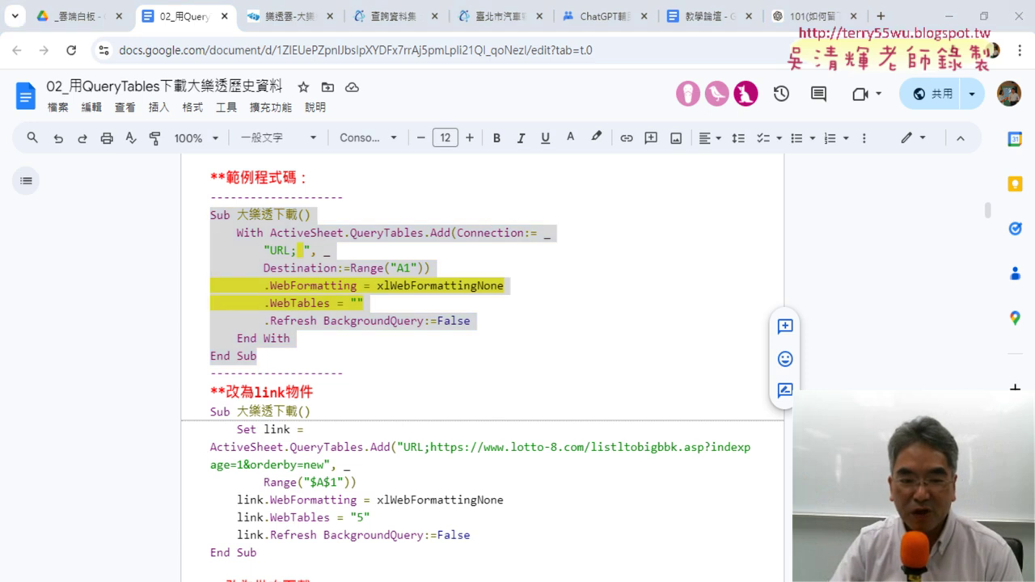
{"action": "key", "text": "alt+Tab"}
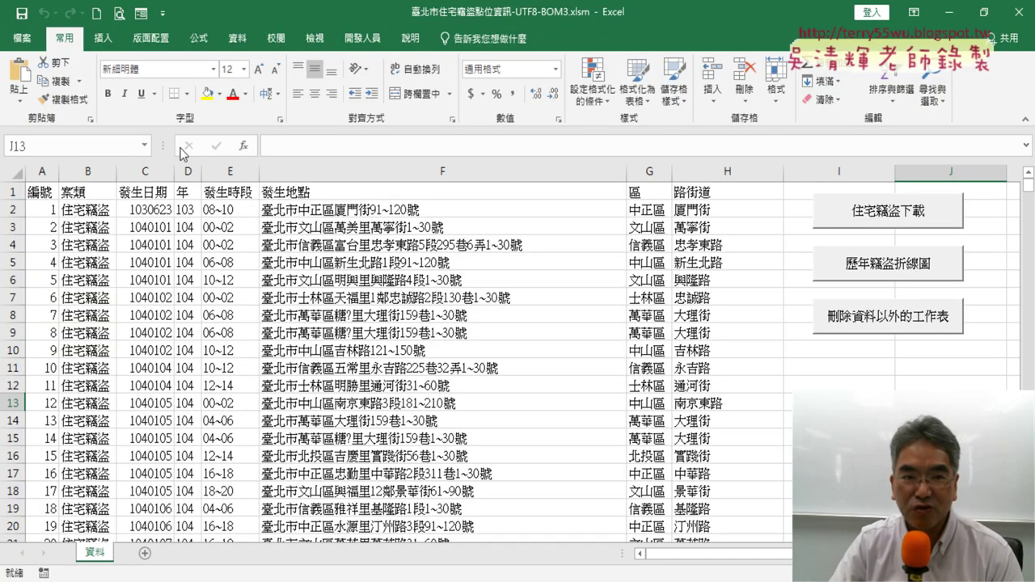
Step: Create a new blank workbook and open its Visual Basic editor with Alt+F11
{"action": "left_click", "coordinate": [29, 39]}
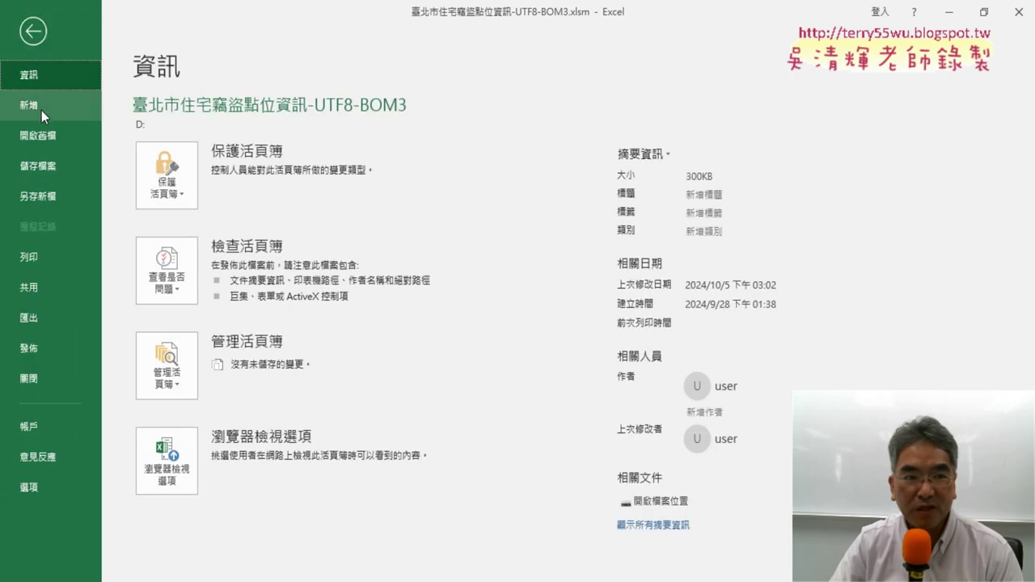
{"action": "left_click", "coordinate": [32, 106]}
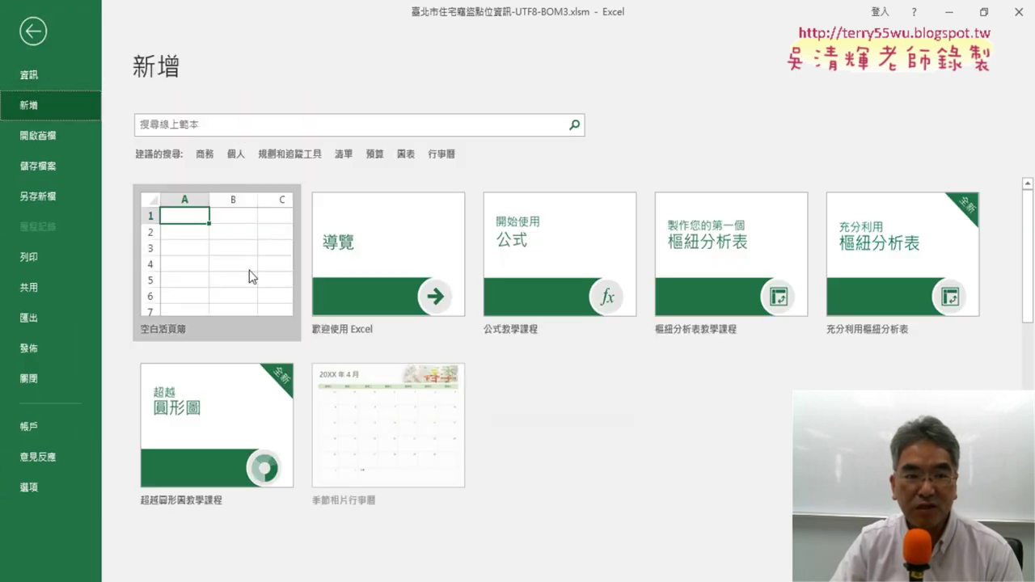
{"action": "left_click", "coordinate": [226, 264]}
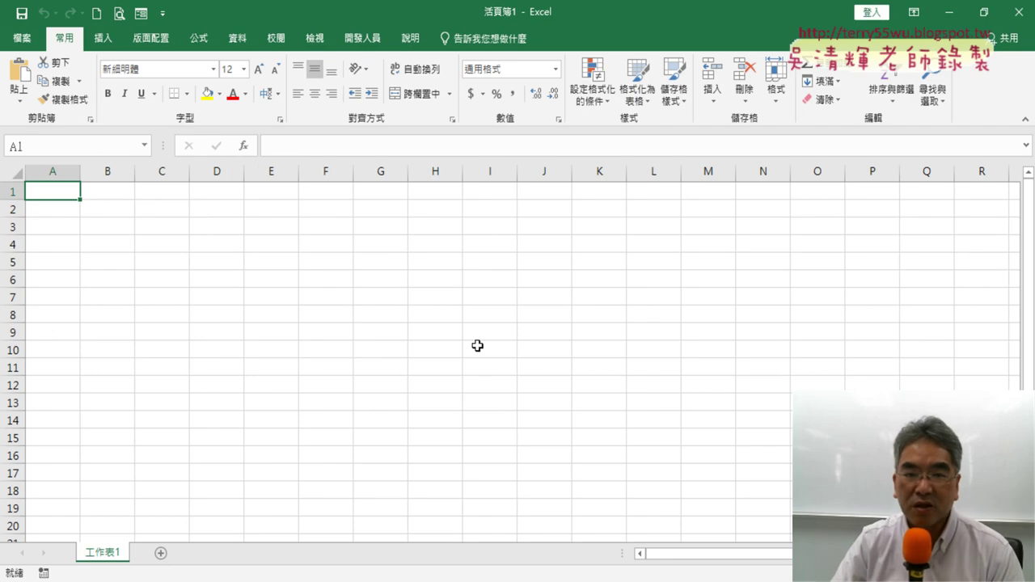
{"action": "left_click", "coordinate": [374, 49]}
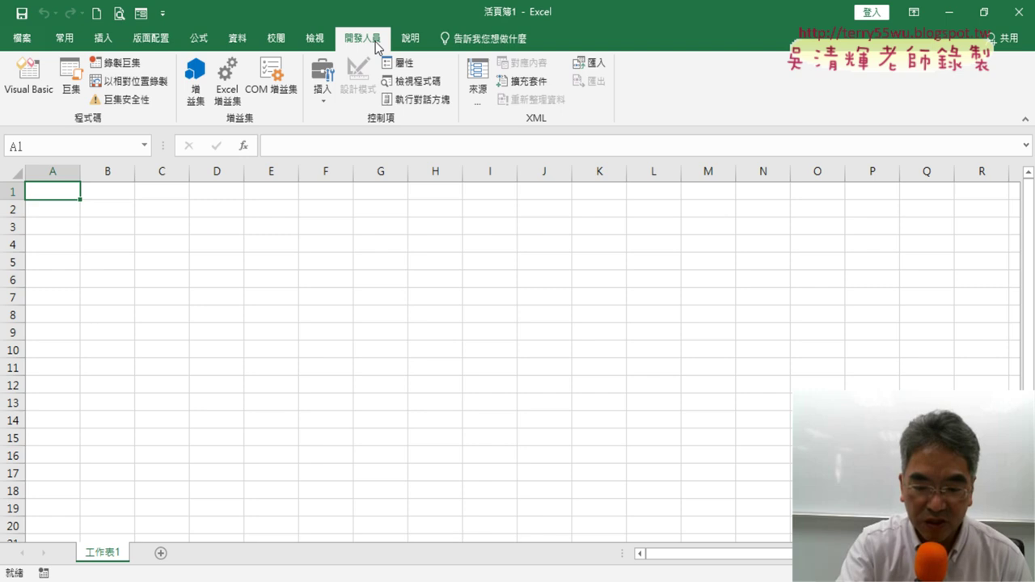
{"action": "key", "text": "alt+F11"}
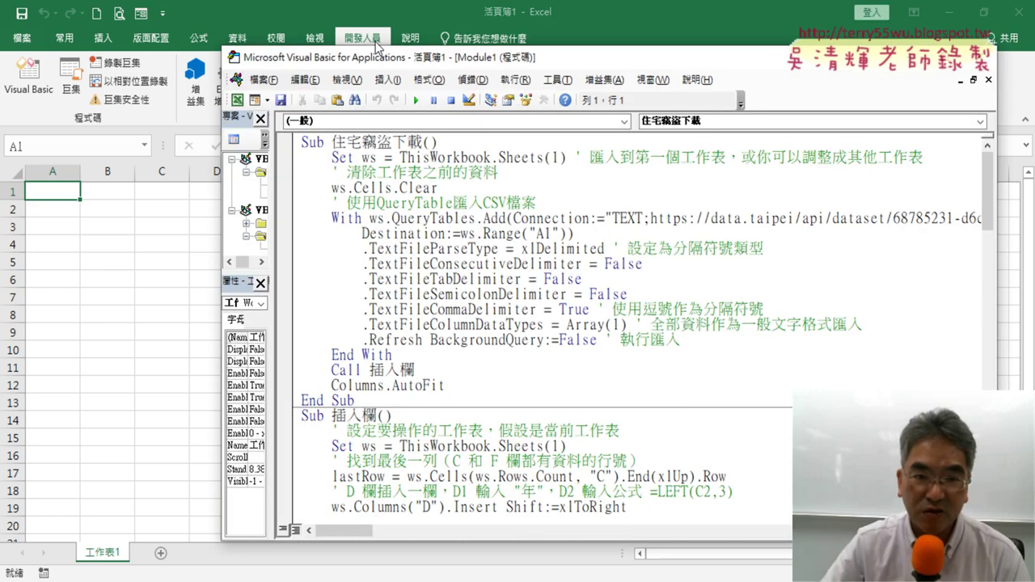
Step: Close the Taipei burglary workbook and resize the VBA editor with wider project panes
{"action": "left_click", "coordinate": [242, 576]}
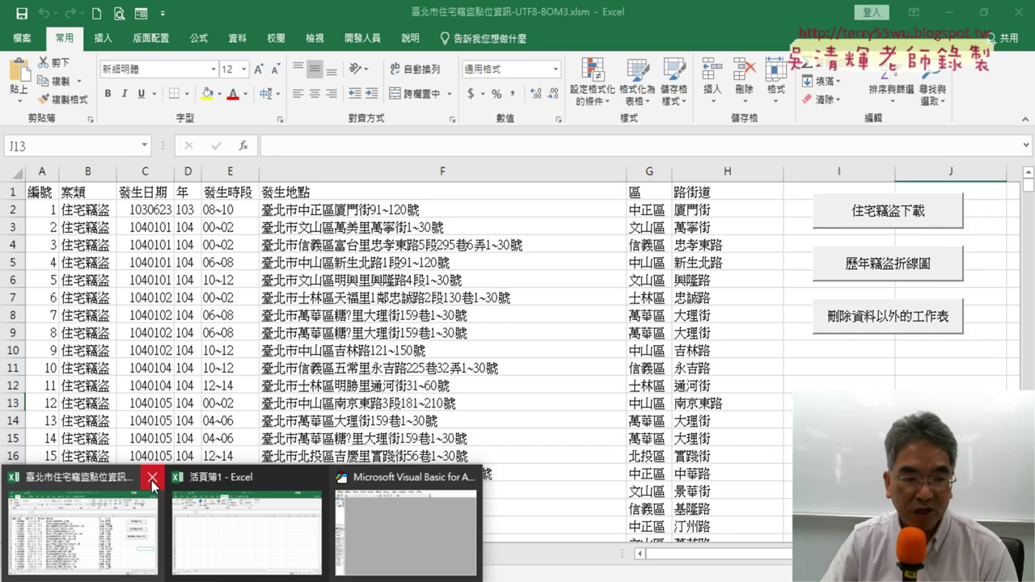
{"action": "left_click", "coordinate": [152, 478]}
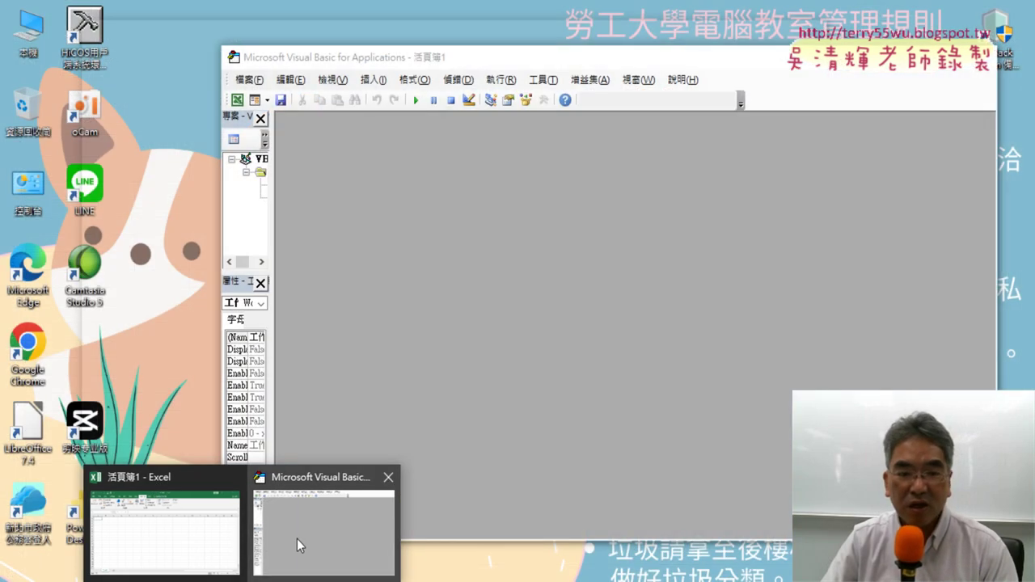
{"action": "left_click", "coordinate": [297, 539]}
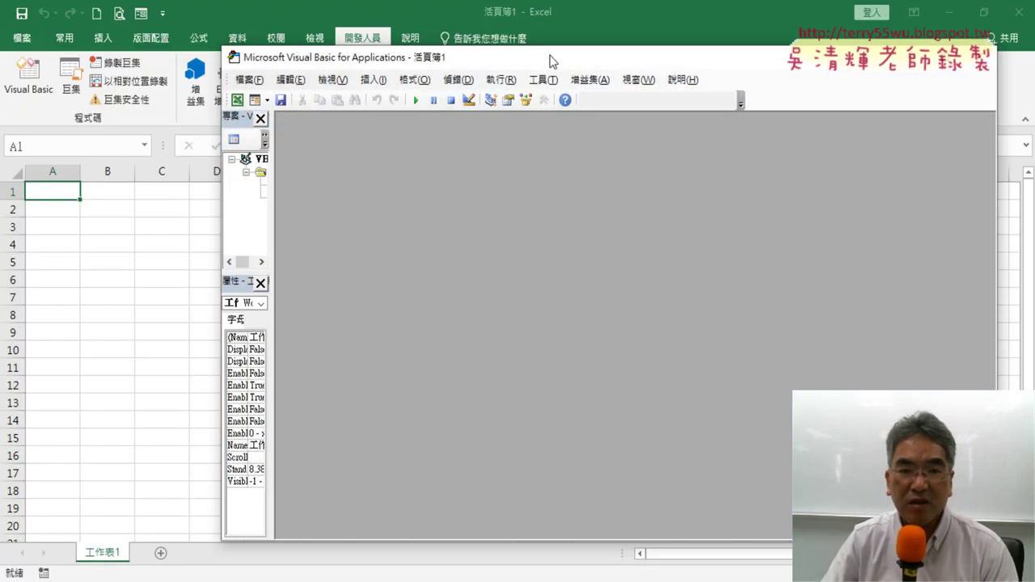
{"action": "left_click_drag", "start_coordinate": [549, 61], "coordinate": [349, 30]}
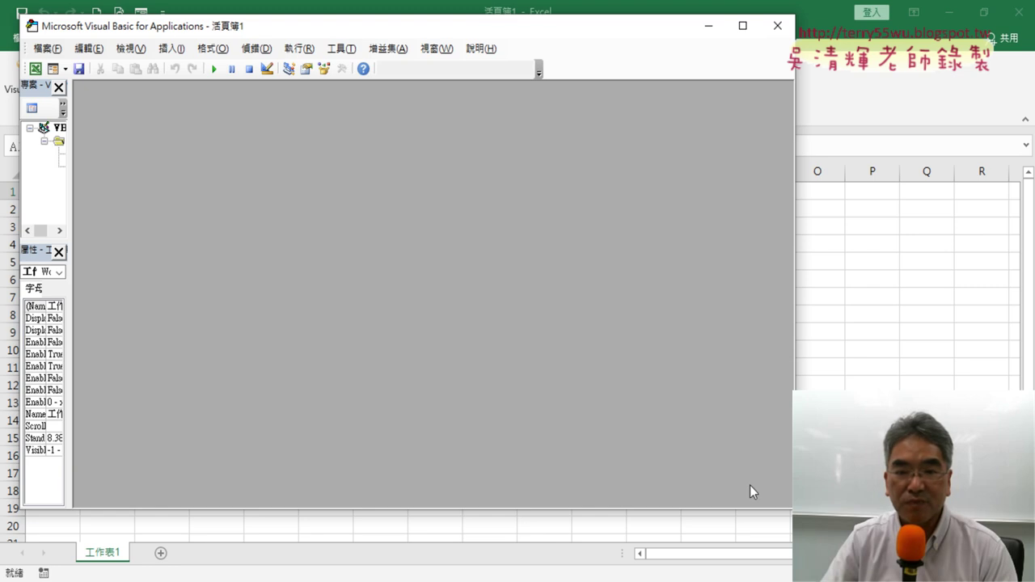
{"action": "left_click_drag", "start_coordinate": [790, 511], "coordinate": [567, 443]}
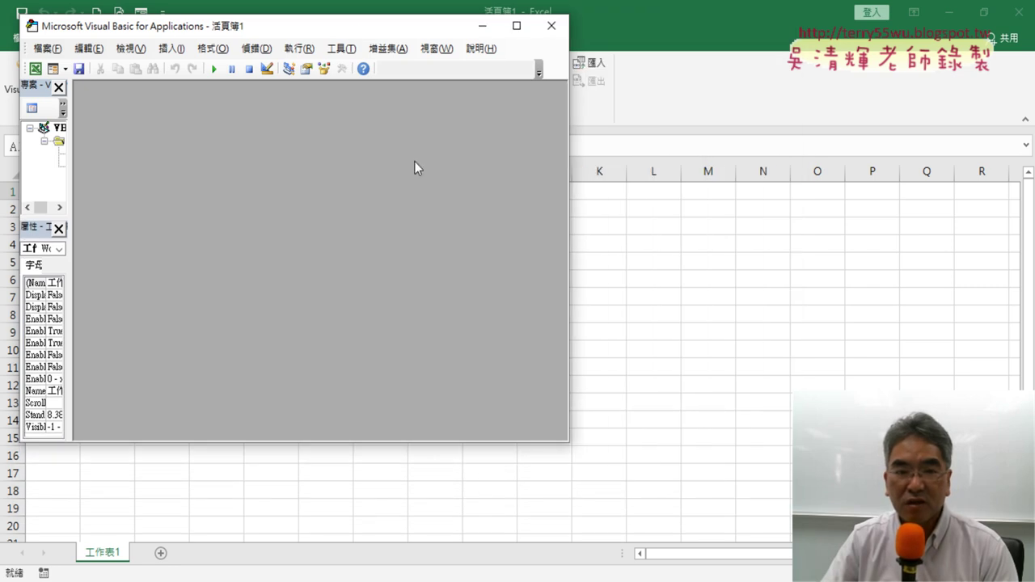
{"action": "left_click_drag", "start_coordinate": [322, 28], "coordinate": [548, 88]}
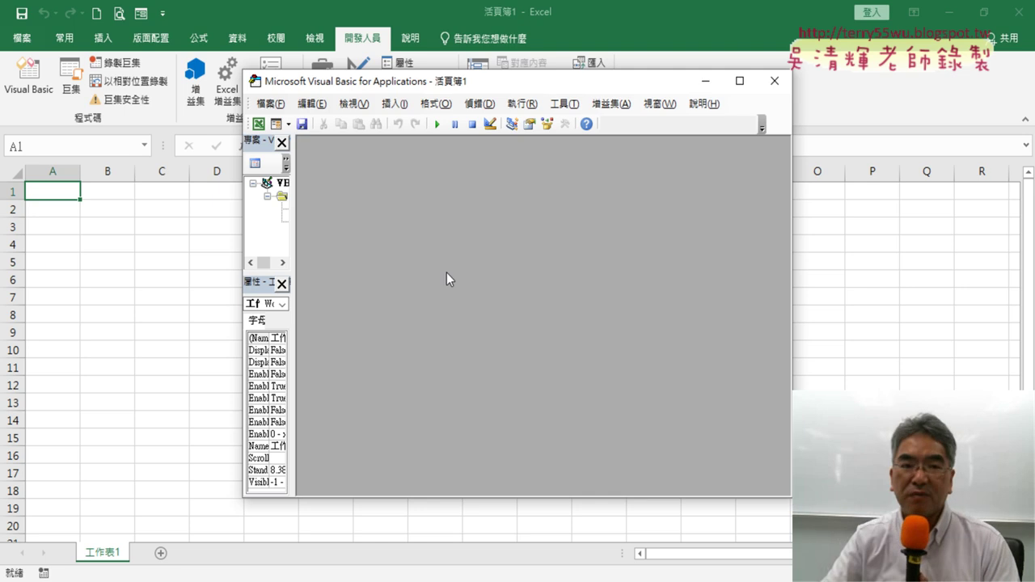
{"action": "left_click_drag", "start_coordinate": [275, 276], "coordinate": [275, 325]}
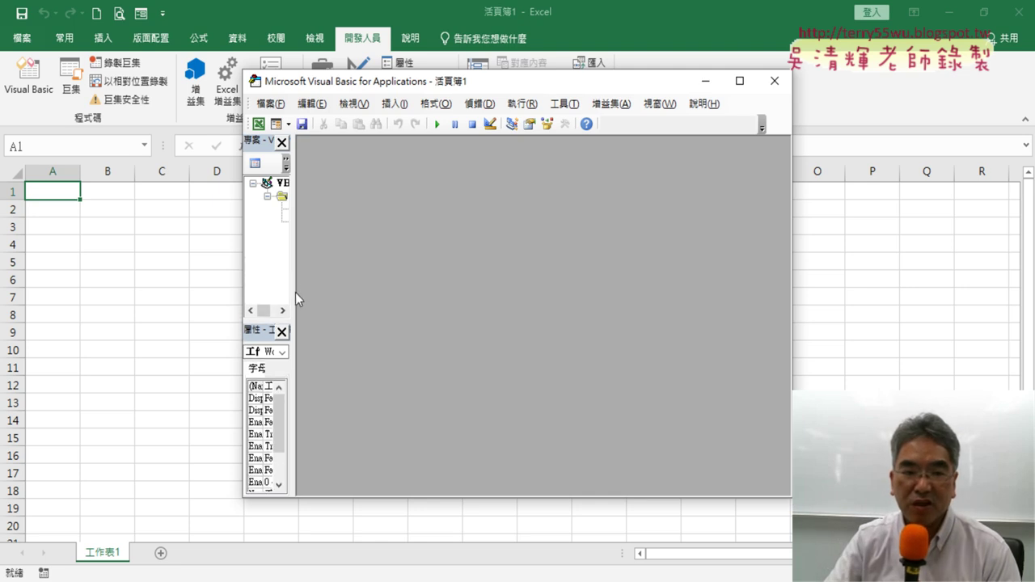
{"action": "left_click_drag", "start_coordinate": [294, 288], "coordinate": [395, 298]}
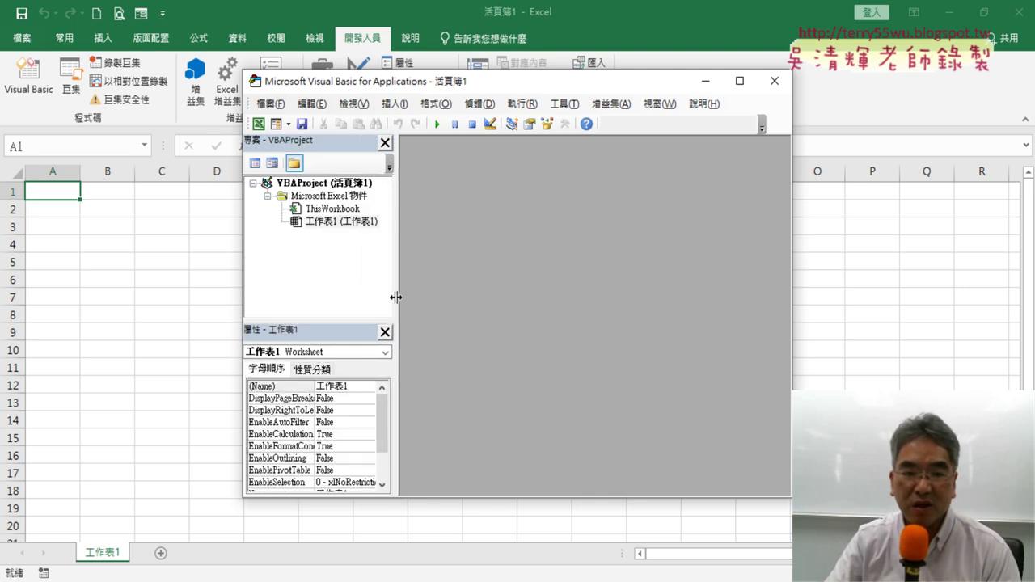
Step: Insert a new code module, Module1, into the new workbook's project
{"action": "right_click", "coordinate": [335, 226]}
{"action": "mouse_move", "coordinate": [425, 312]}
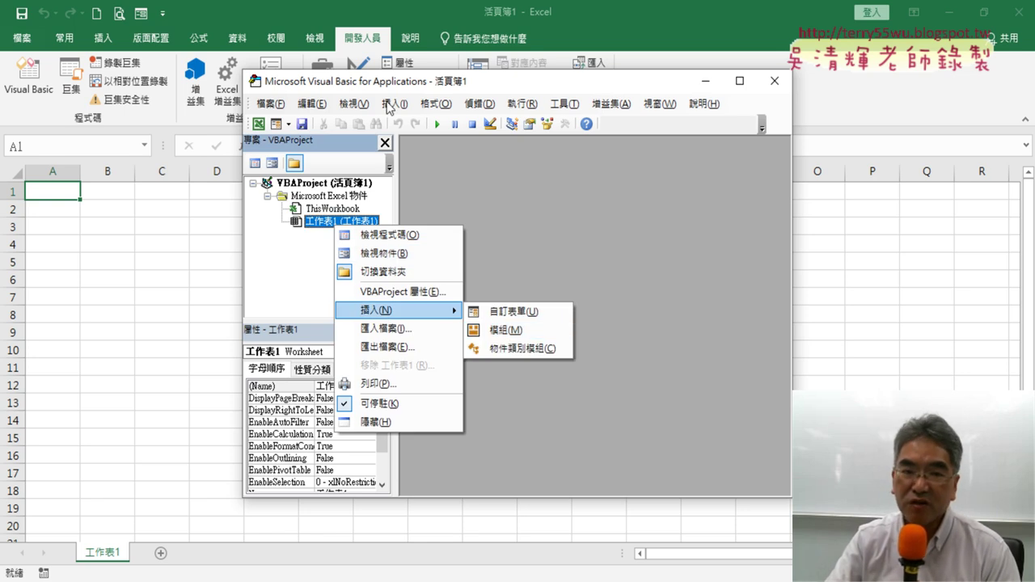
{"action": "left_click", "coordinate": [393, 105]}
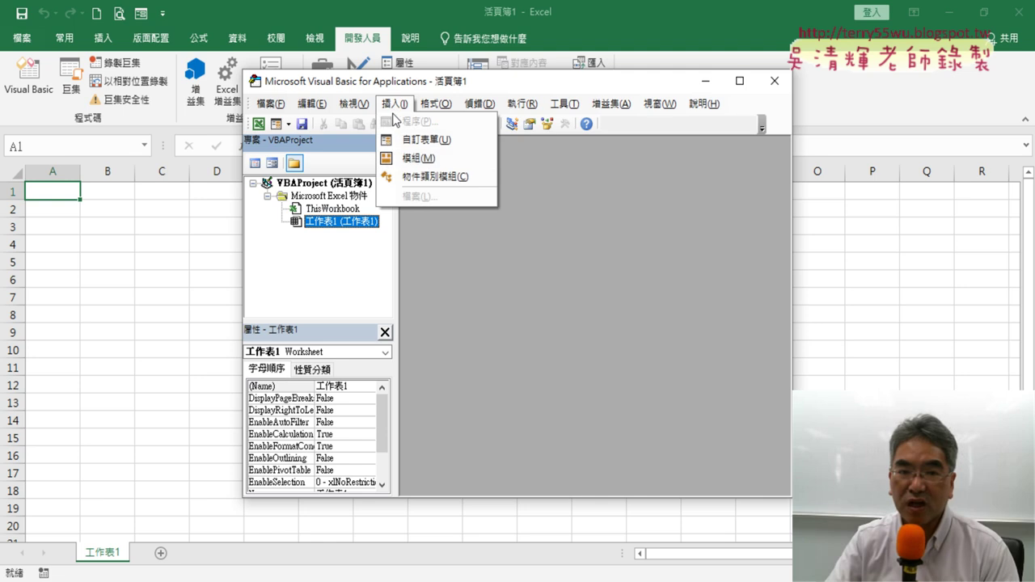
{"action": "left_click", "coordinate": [426, 160]}
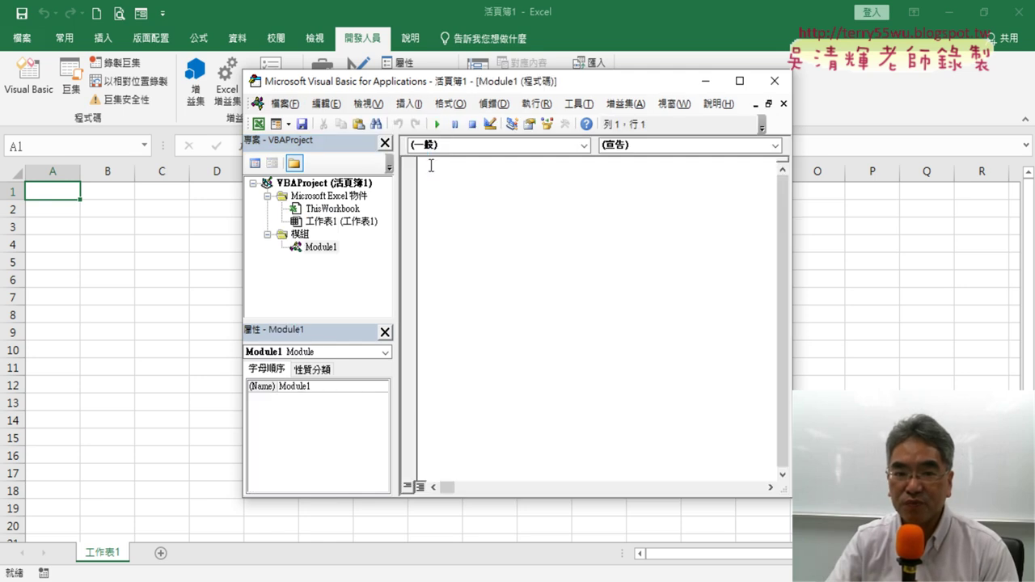
{"action": "right_click", "coordinate": [459, 189]}
Step: Copy the Sub 大樂透下載 sample macro in Google Docs, selecting it from Sub to End Sub
{"action": "left_click", "coordinate": [482, 237]}
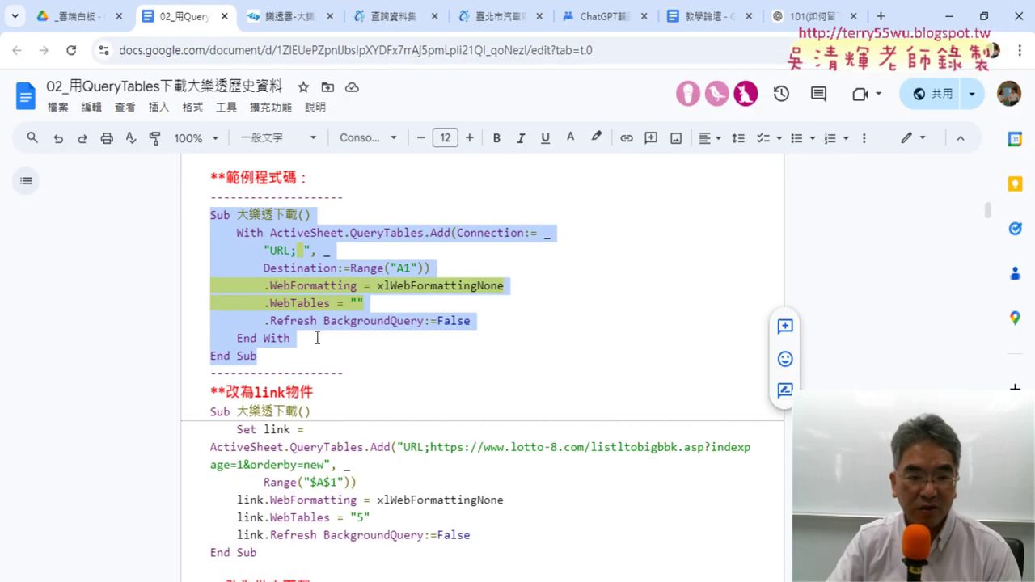
{"action": "right_click", "coordinate": [317, 337]}
{"action": "left_click", "coordinate": [368, 201]}
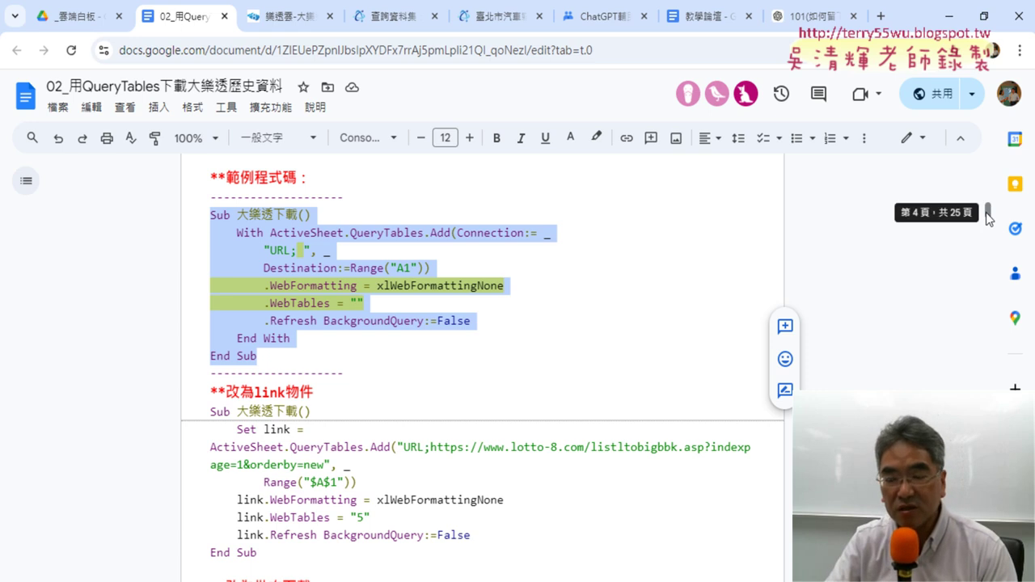
{"action": "left_click", "coordinate": [224, 216]}
{"action": "left_click_drag", "start_coordinate": [230, 215], "coordinate": [322, 349]}
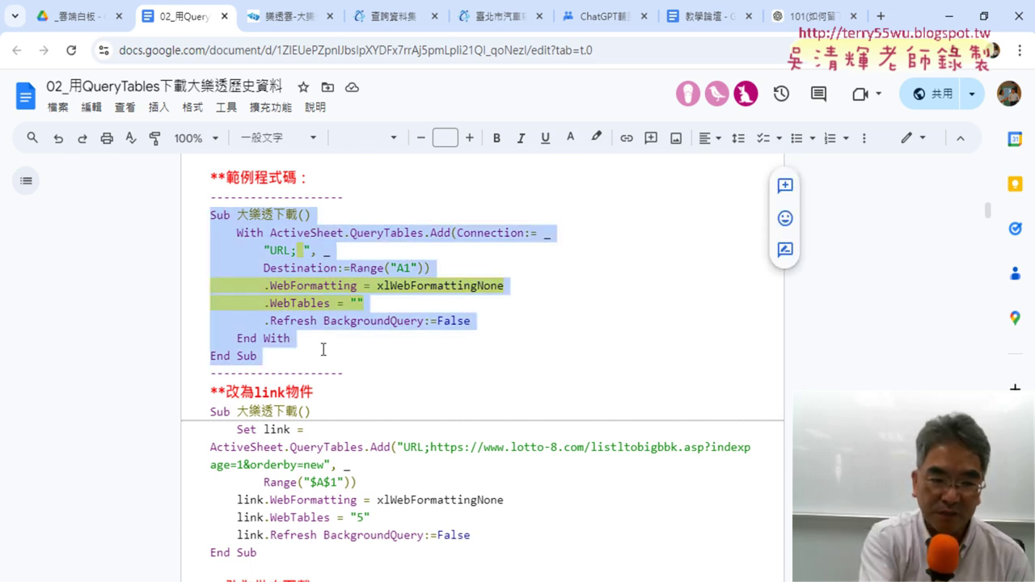
Step: Paste the copied macro into Module1 over the stray word 竊盜
{"action": "left_click", "coordinate": [942, 26]}
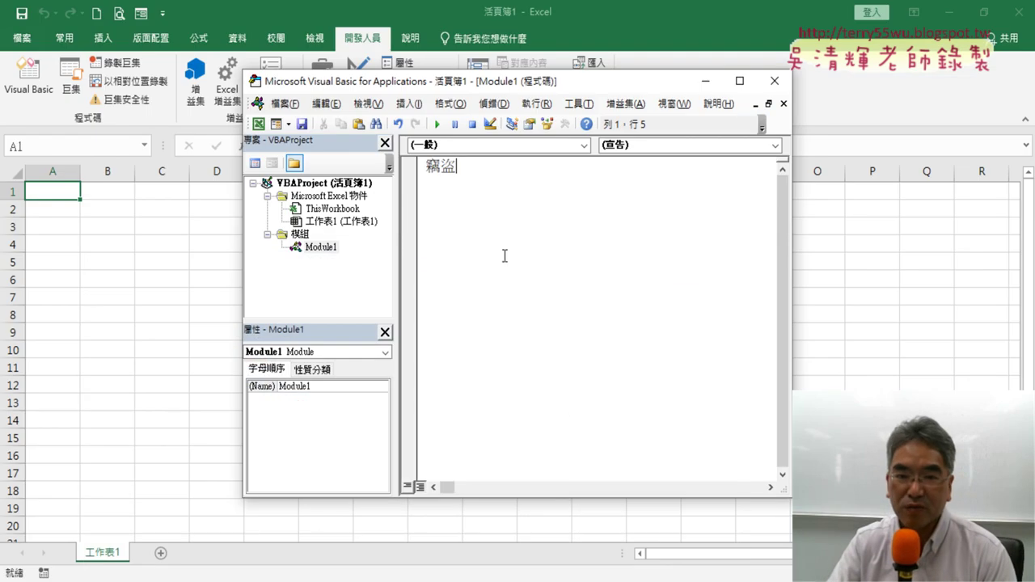
{"action": "double_click", "coordinate": [446, 169]}
{"action": "right_click", "coordinate": [446, 173]}
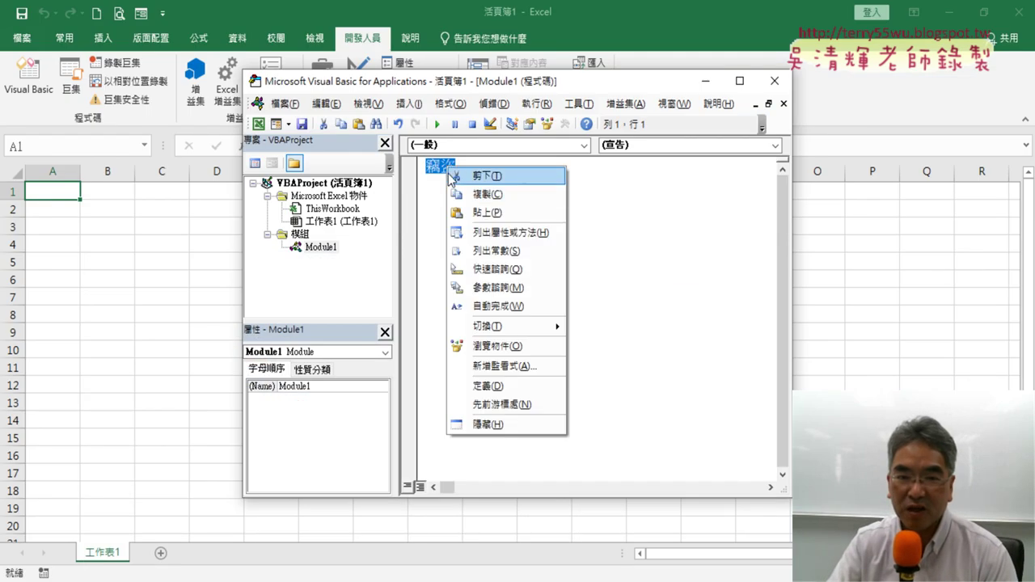
{"action": "left_click", "coordinate": [485, 208]}
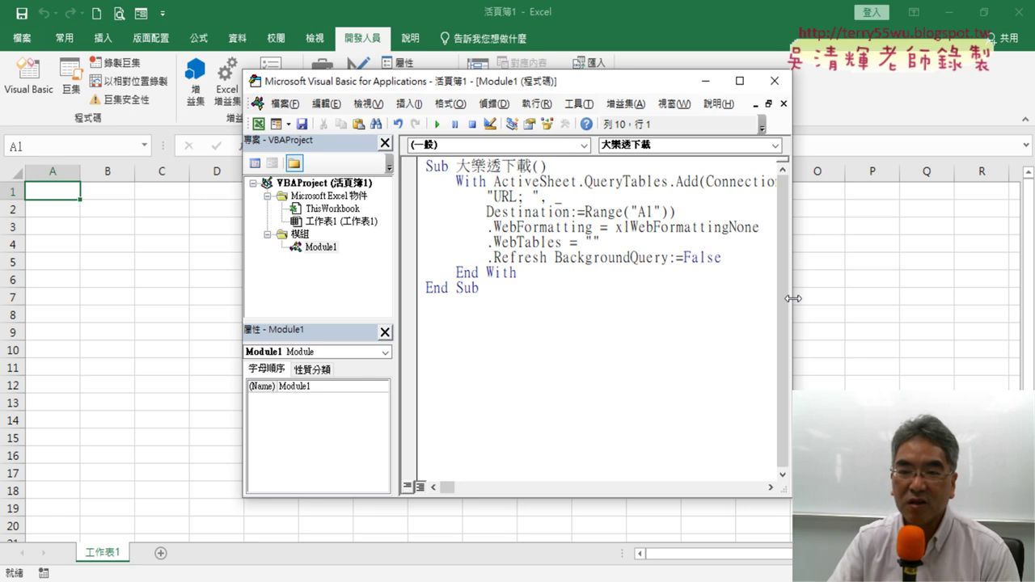
Step: Widen the VBA editor, select the placeholder after URL;, and return to Google Docs
{"action": "left_click_drag", "start_coordinate": [793, 299], "coordinate": [1011, 298]}
{"action": "left_click_drag", "start_coordinate": [690, 86], "coordinate": [465, 85]}
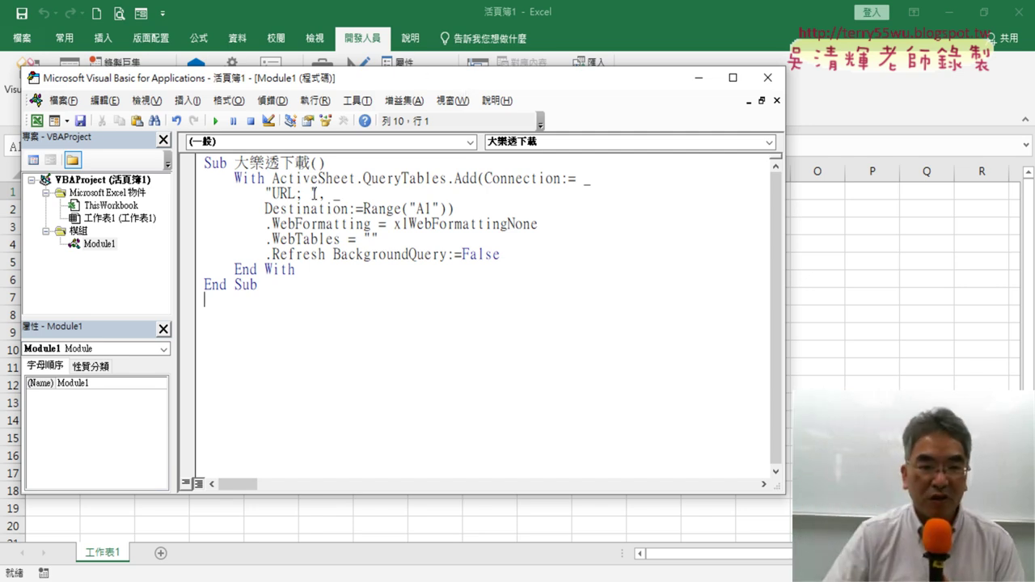
{"action": "left_click_drag", "start_coordinate": [310, 194], "coordinate": [303, 198]}
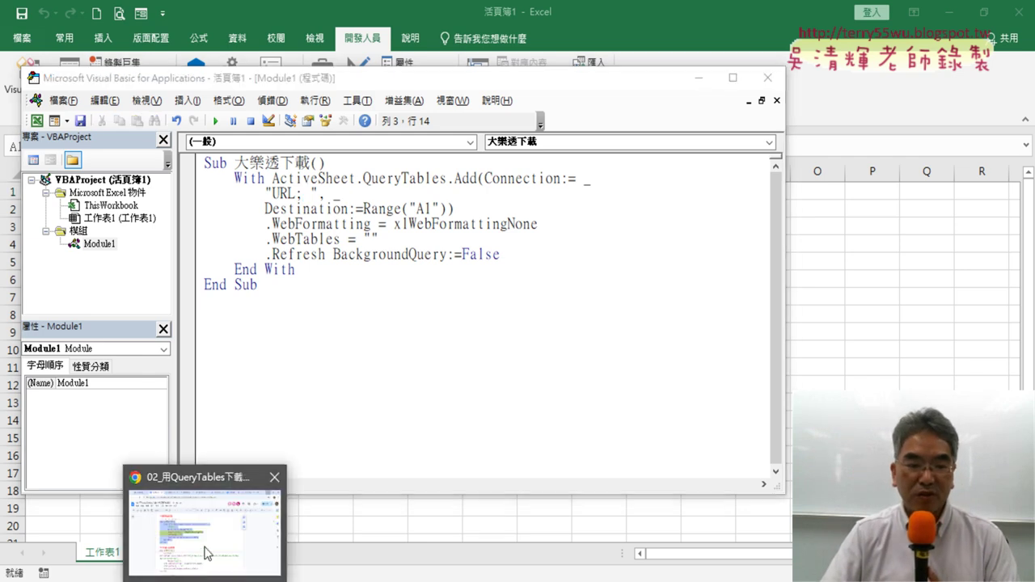
{"action": "left_click", "coordinate": [259, 485]}
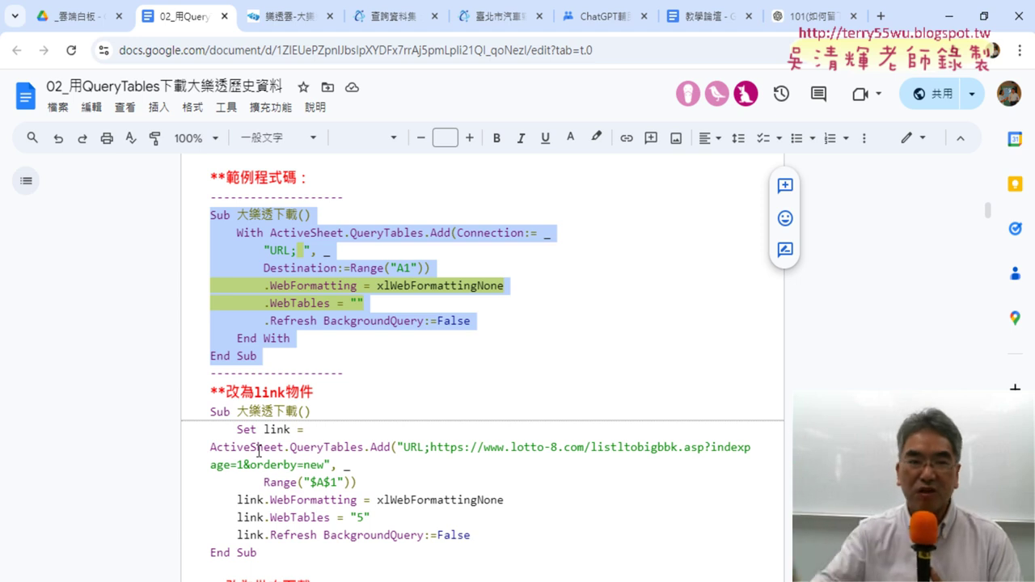
Step: Delete '#google_vignette' from the Lotto-8.com draw-history address so it ends at orderby=new
{"action": "left_click", "coordinate": [284, 23]}
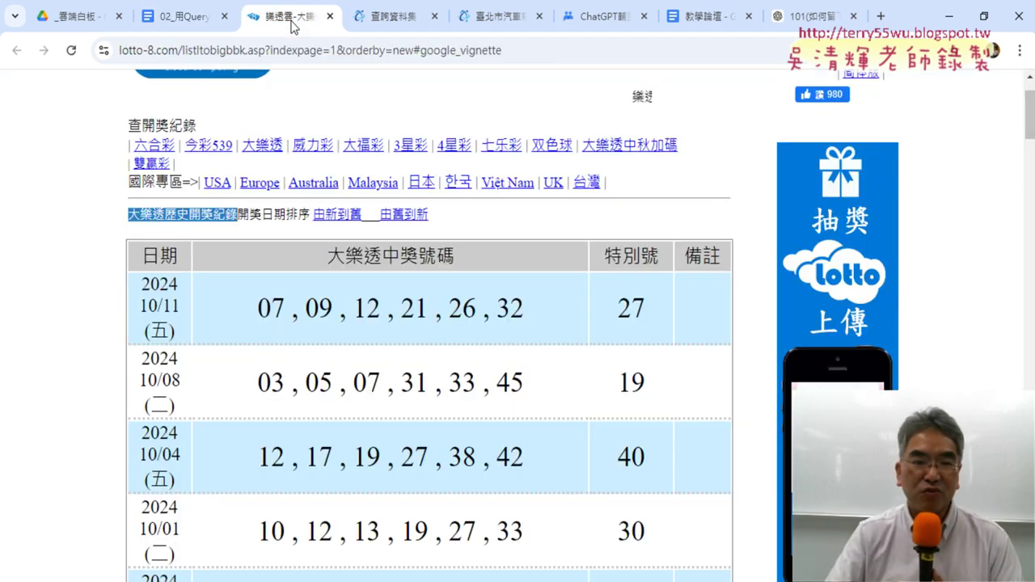
{"action": "scroll", "coordinate": [359, 124], "scroll_direction": "up", "scroll_amount": 2}
{"action": "left_click", "coordinate": [356, 51]}
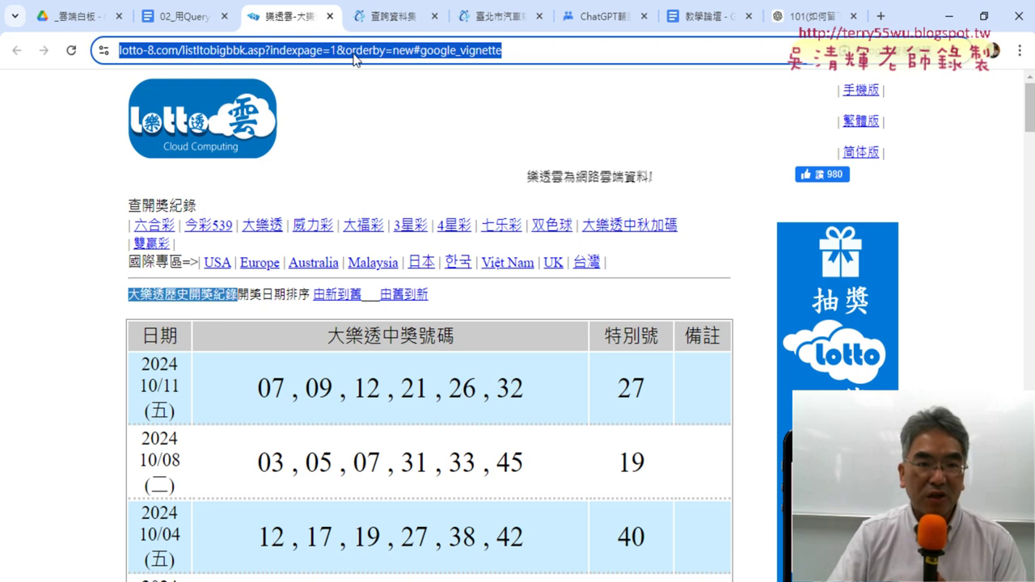
{"action": "scroll", "coordinate": [77, 265], "scroll_direction": "down", "scroll_amount": 2}
{"action": "scroll", "coordinate": [77, 264], "scroll_direction": "down", "scroll_amount": 7}
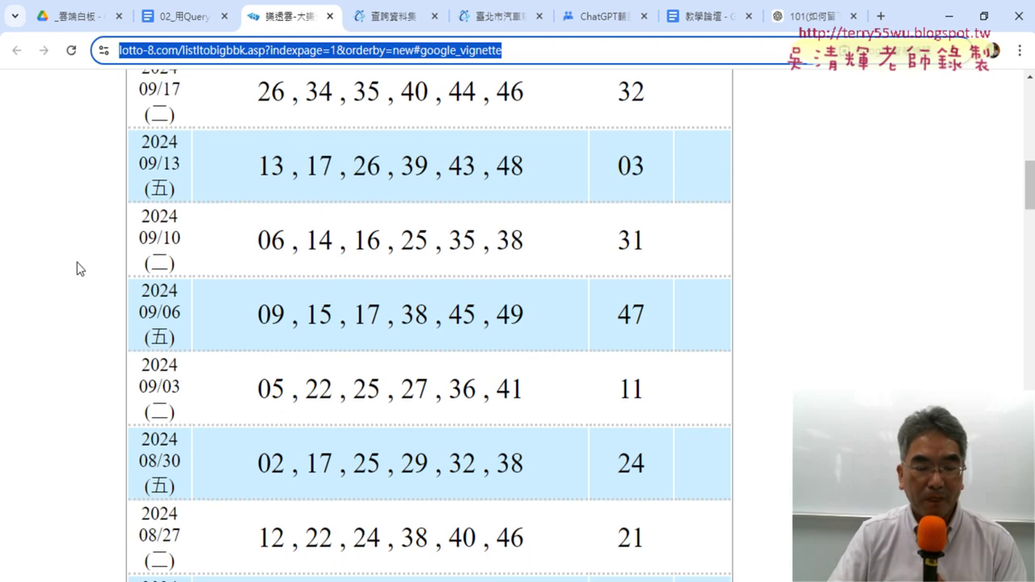
{"action": "scroll", "coordinate": [77, 262], "scroll_direction": "down", "scroll_amount": 9}
{"action": "left_click", "coordinate": [437, 55]}
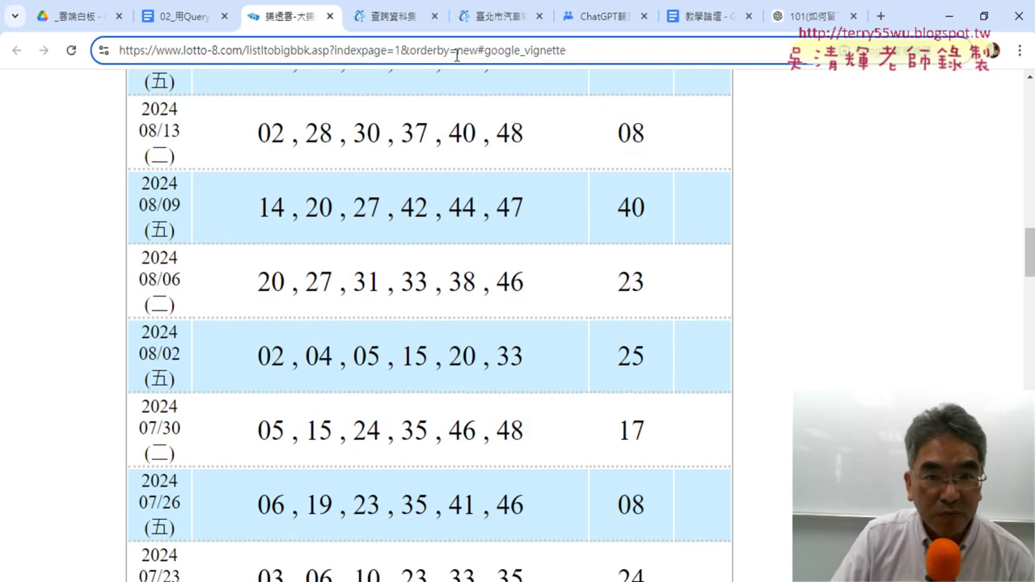
{"action": "left_click_drag", "start_coordinate": [478, 52], "coordinate": [626, 55]}
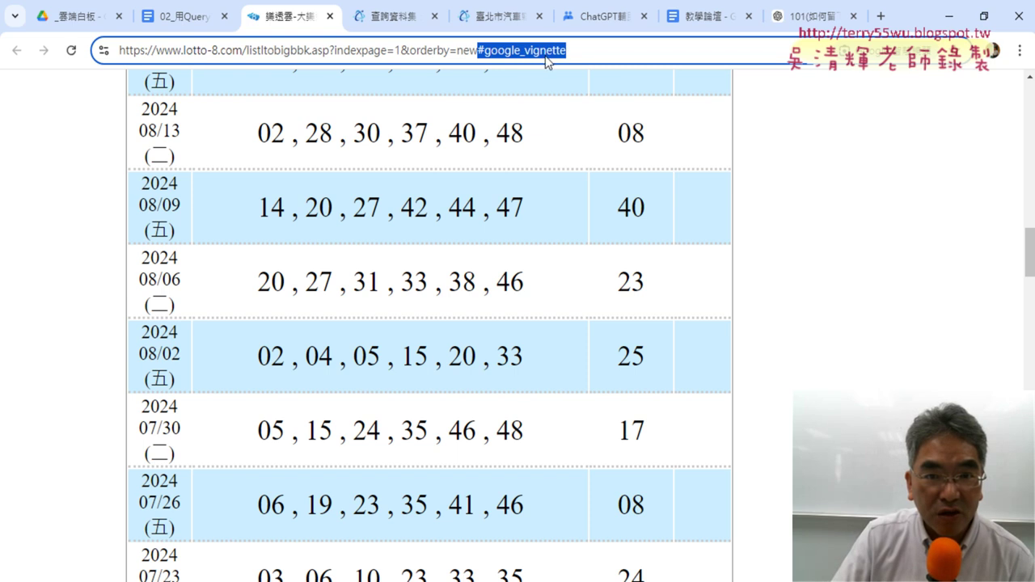
{"action": "key", "text": "BackSpace"}
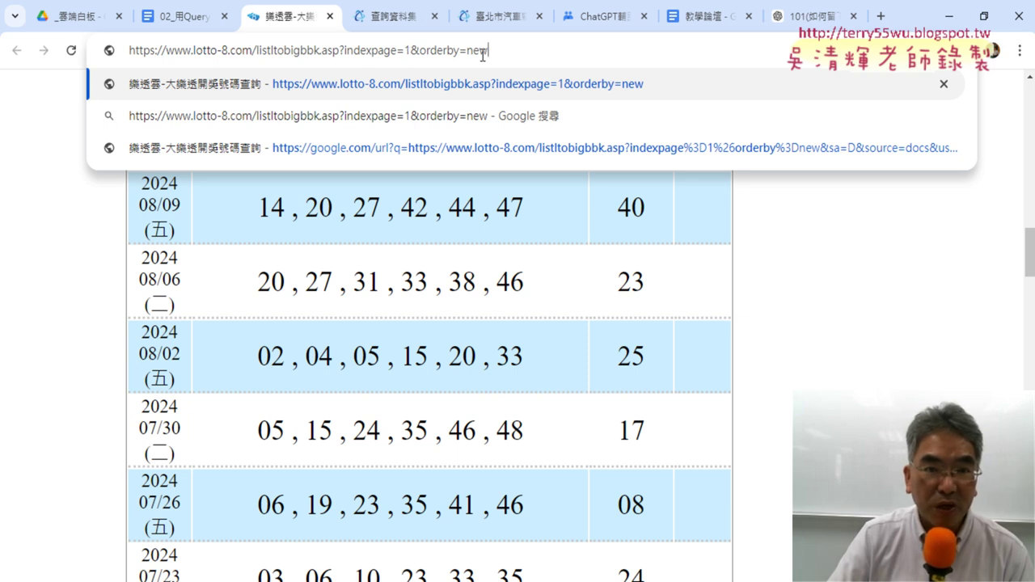
Step: Copy the cleaned draw-history address for use in the macro
{"action": "left_click_drag", "start_coordinate": [500, 54], "coordinate": [136, 50]}
{"action": "right_click", "coordinate": [219, 54]}
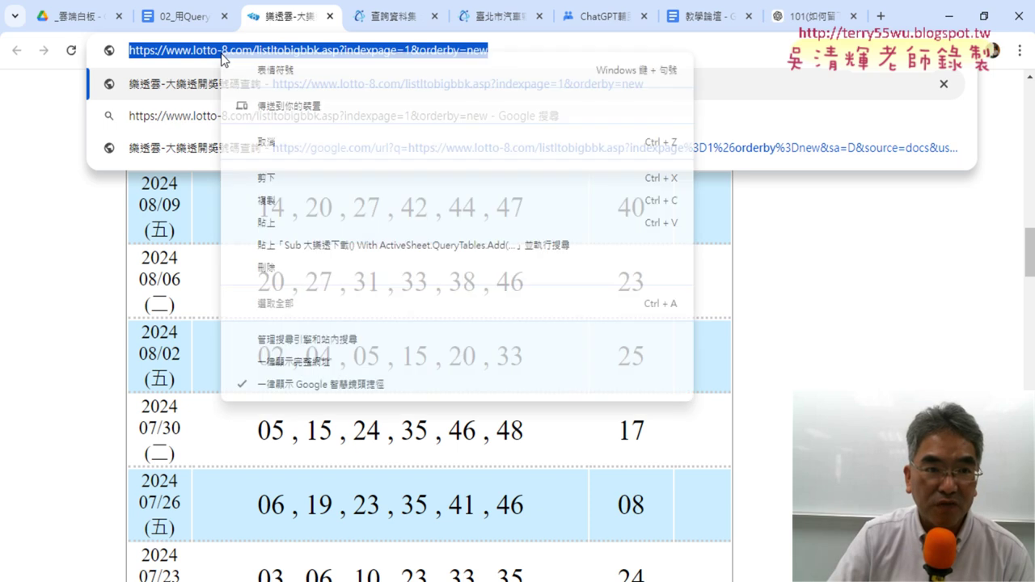
{"action": "left_click", "coordinate": [298, 202]}
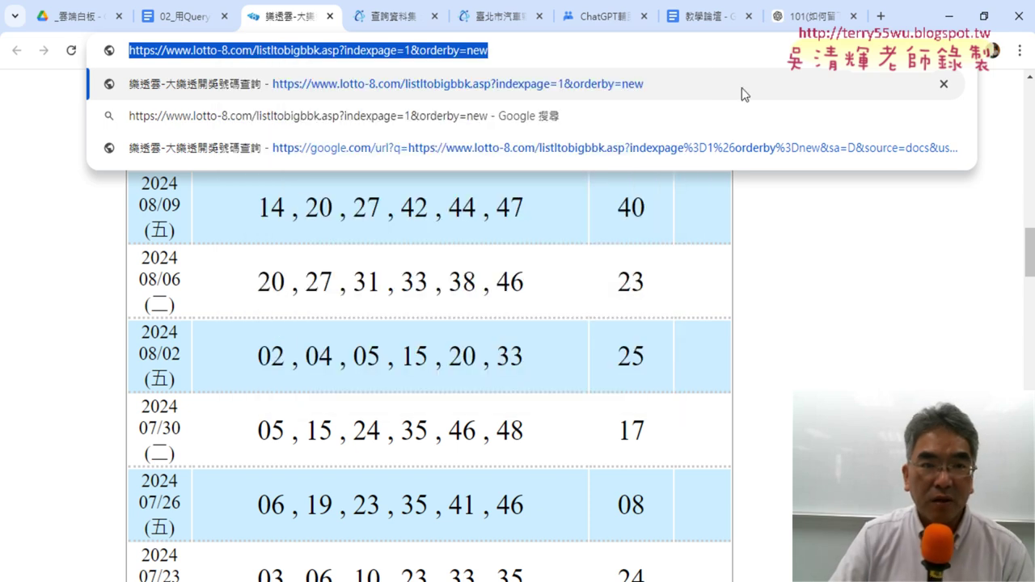
{"action": "key", "text": "alt+Tab"}
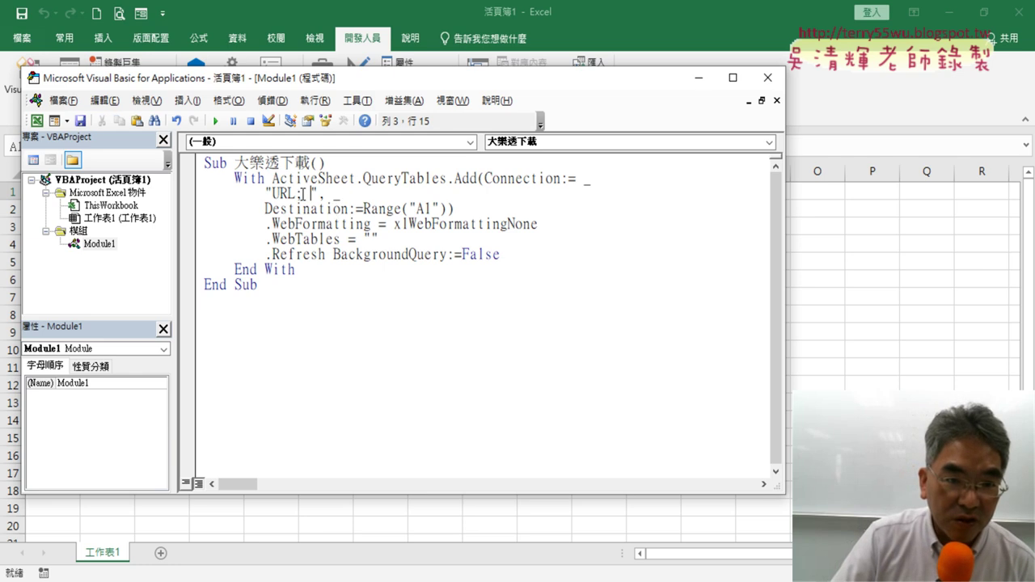
Step: Remove the stray space after URL; and paste the lotto-8.com address right after it
{"action": "left_click_drag", "start_coordinate": [301, 194], "coordinate": [310, 194]}
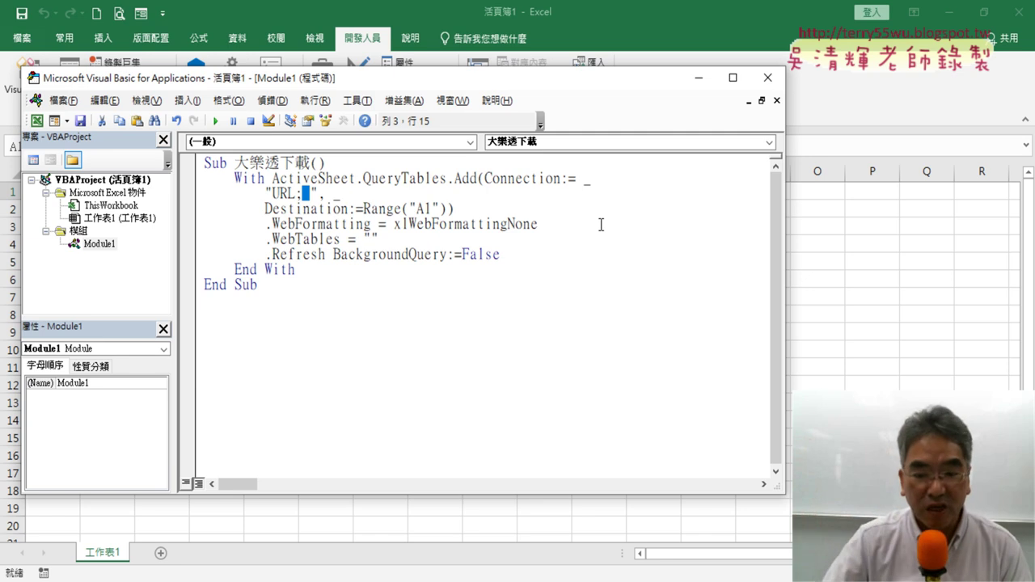
{"action": "key", "text": "Delete"}
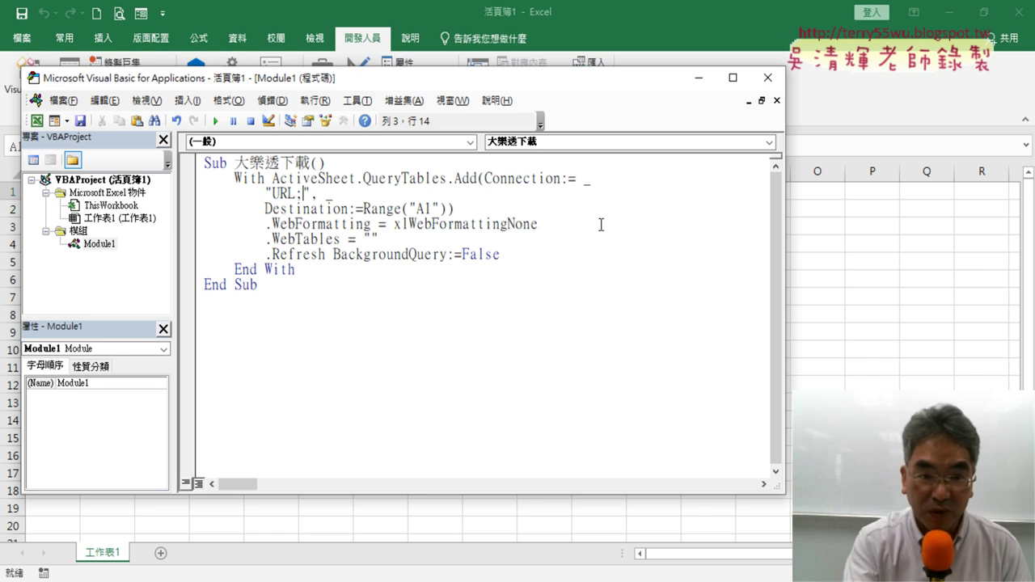
{"action": "key", "text": "ctrl+v"}
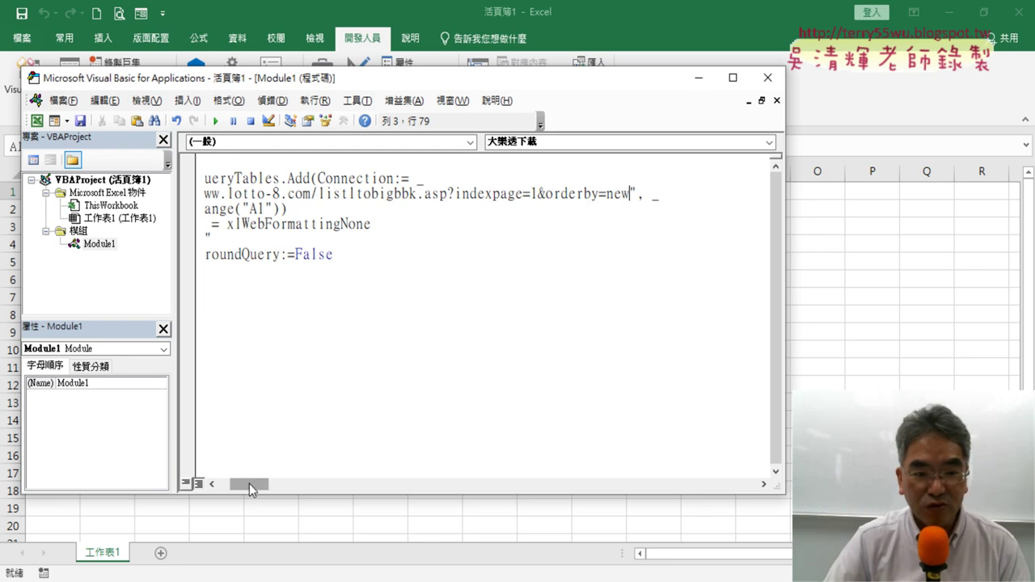
Step: Widen the code window and highlight the pasted address, QueryTables and WebTables in the macro
{"action": "left_click_drag", "start_coordinate": [250, 486], "coordinate": [238, 489]}
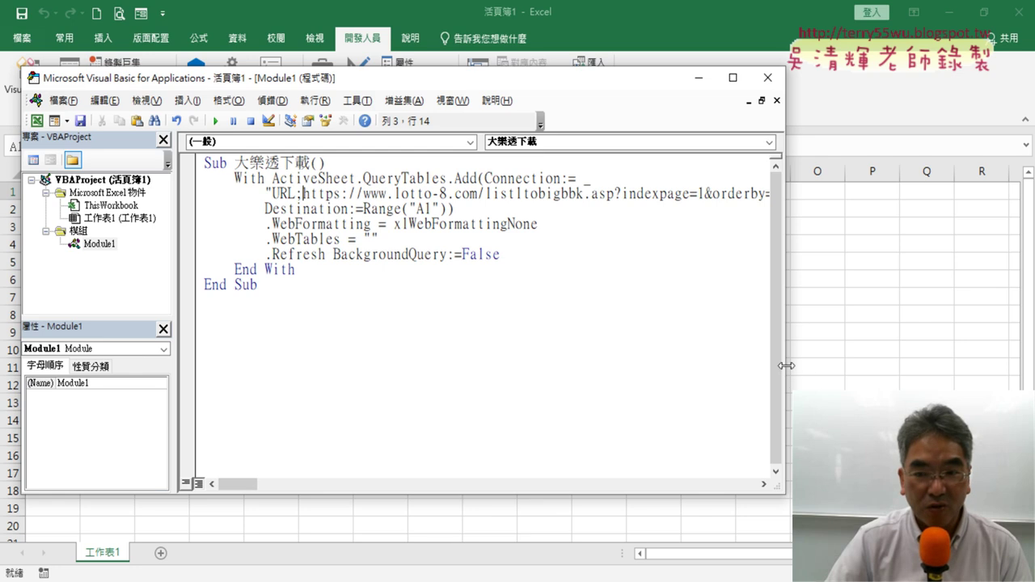
{"action": "left_click_drag", "start_coordinate": [786, 366], "coordinate": [959, 364]}
{"action": "left_click_drag", "start_coordinate": [797, 194], "coordinate": [303, 193]}
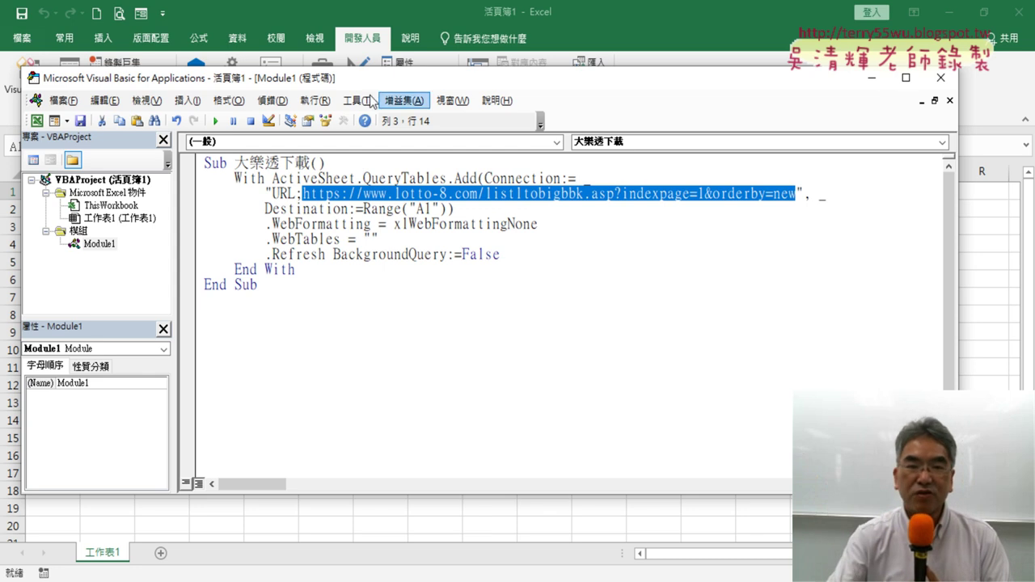
{"action": "left_click_drag", "start_coordinate": [519, 83], "coordinate": [703, 85]}
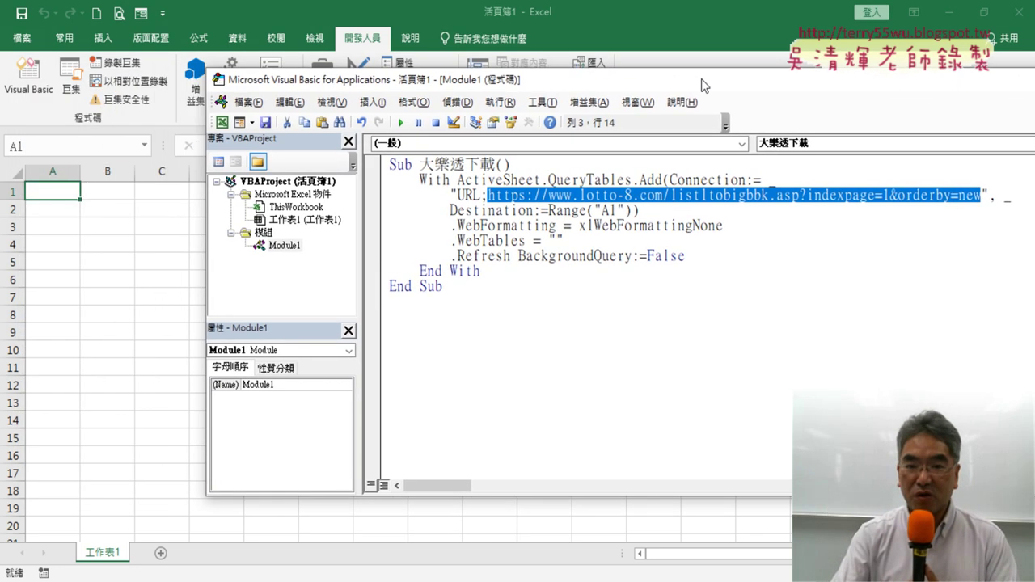
{"action": "left_click_drag", "start_coordinate": [549, 180], "coordinate": [623, 179]}
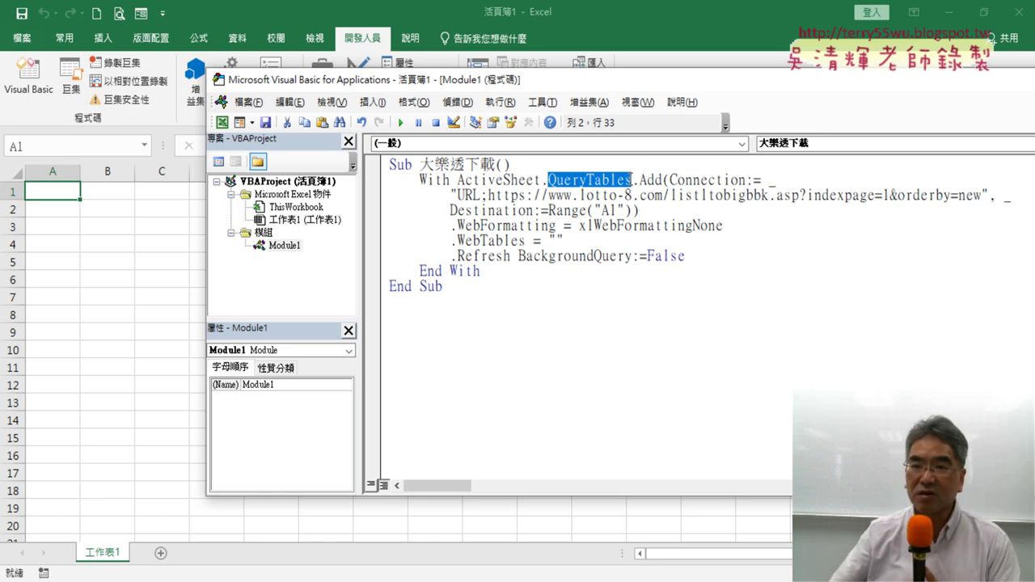
{"action": "left_click_drag", "start_coordinate": [489, 196], "coordinate": [983, 196]}
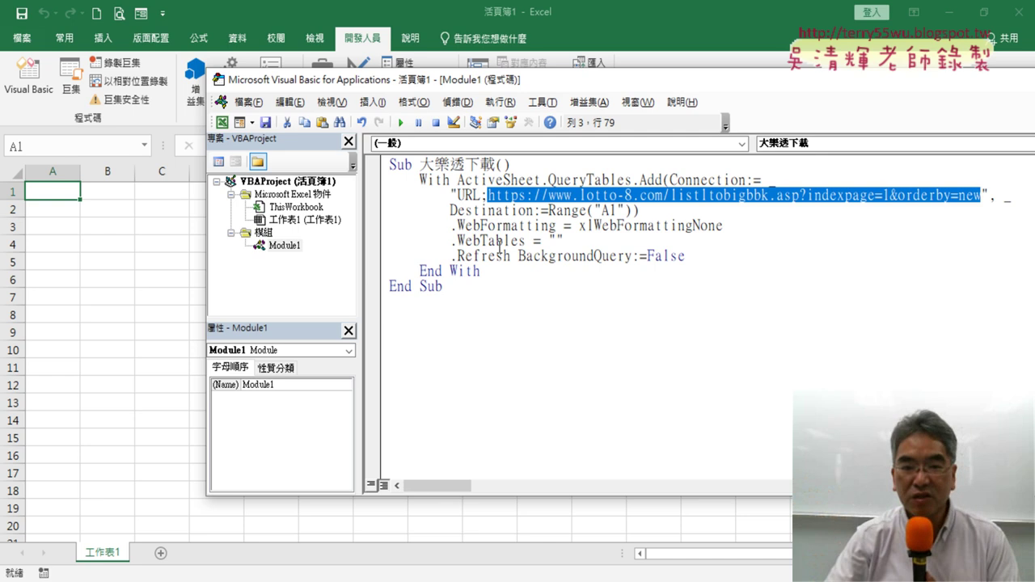
{"action": "left_click_drag", "start_coordinate": [457, 241], "coordinate": [549, 241]}
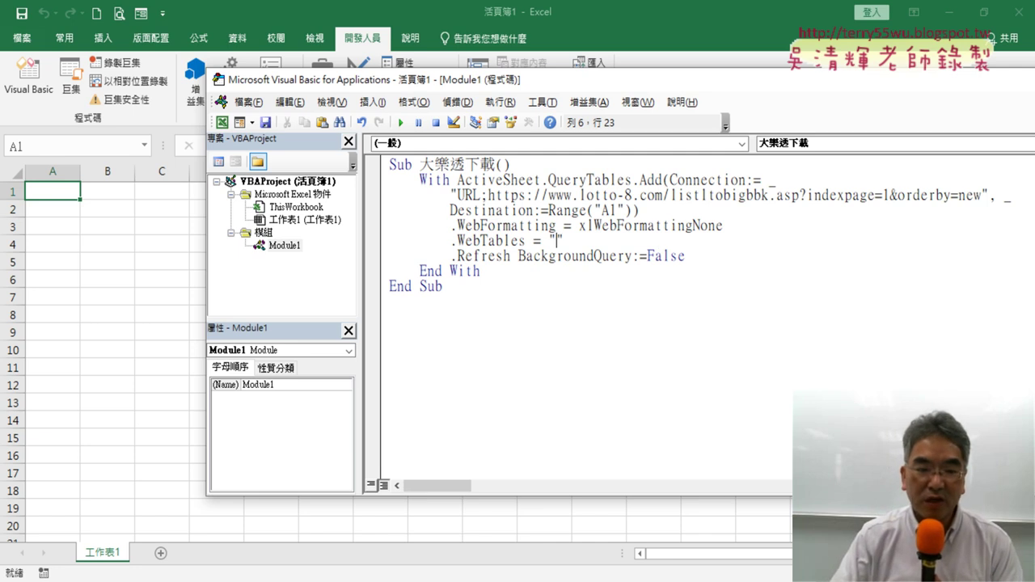
Step: Return to the Lotto-8 results page, scroll through the draw table from the latest 10/11 draw, and inspect it
{"action": "left_click", "coordinate": [202, 558]}
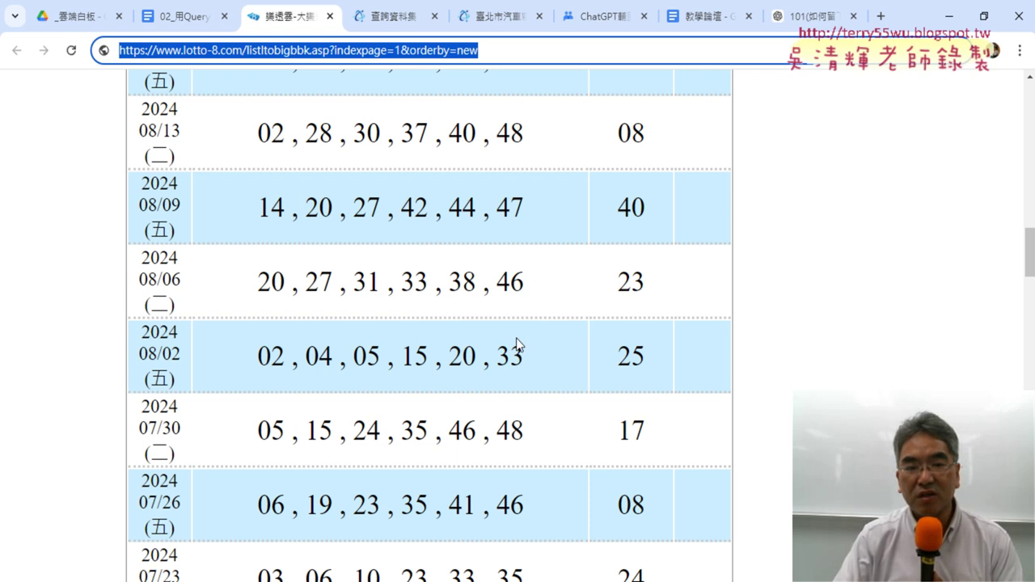
{"action": "scroll", "coordinate": [521, 339], "scroll_direction": "up", "scroll_amount": 8}
{"action": "scroll", "coordinate": [530, 331], "scroll_direction": "up", "scroll_amount": 10}
{"action": "scroll", "coordinate": [534, 325], "scroll_direction": "up", "scroll_amount": 4}
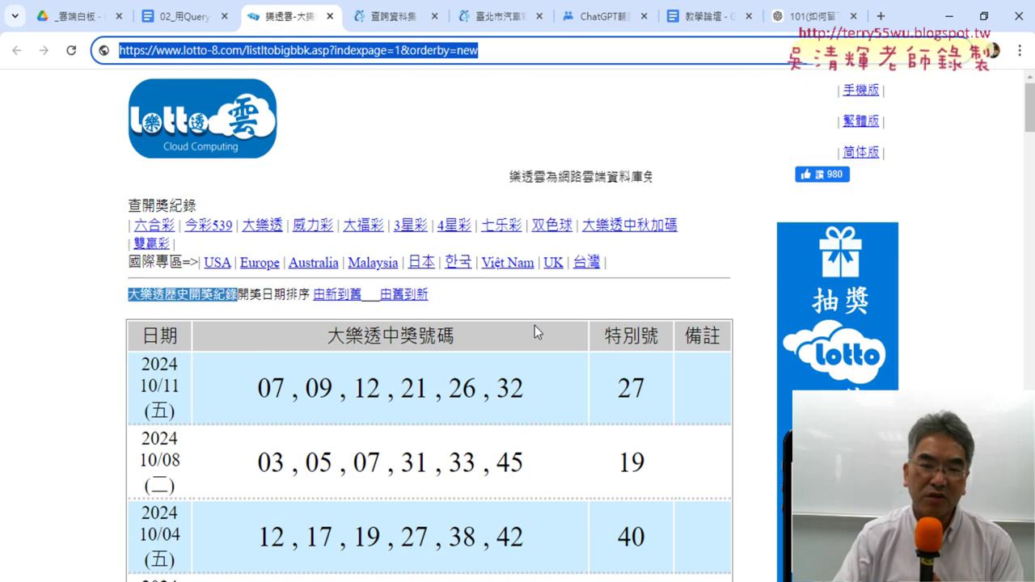
{"action": "scroll", "coordinate": [461, 394], "scroll_direction": "down", "scroll_amount": 2}
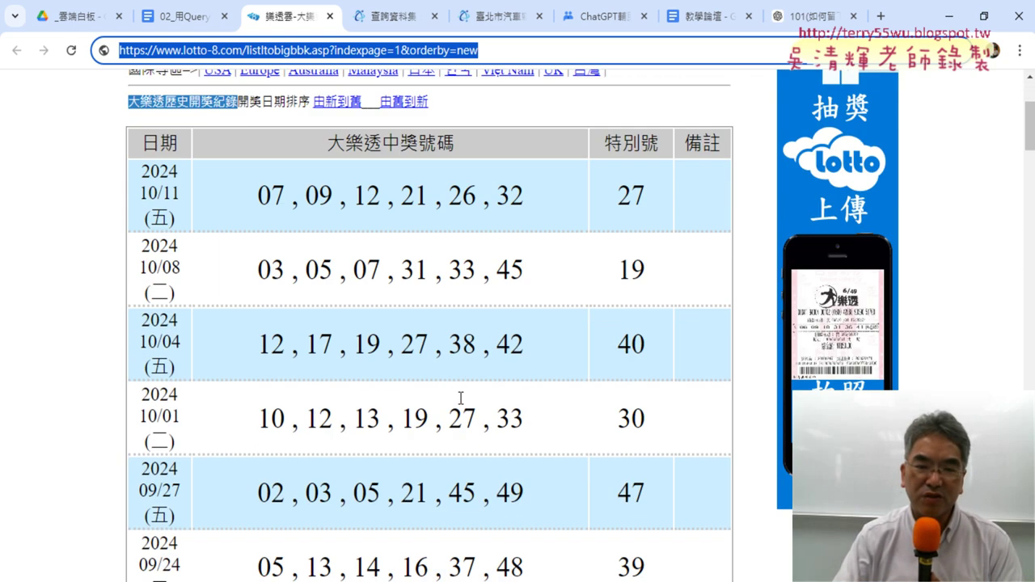
{"action": "scroll", "coordinate": [460, 398], "scroll_direction": "down", "scroll_amount": 4}
{"action": "scroll", "coordinate": [461, 399], "scroll_direction": "down", "scroll_amount": 5}
{"action": "scroll", "coordinate": [462, 400], "scroll_direction": "down", "scroll_amount": 3}
{"action": "scroll", "coordinate": [463, 400], "scroll_direction": "down", "scroll_amount": 5}
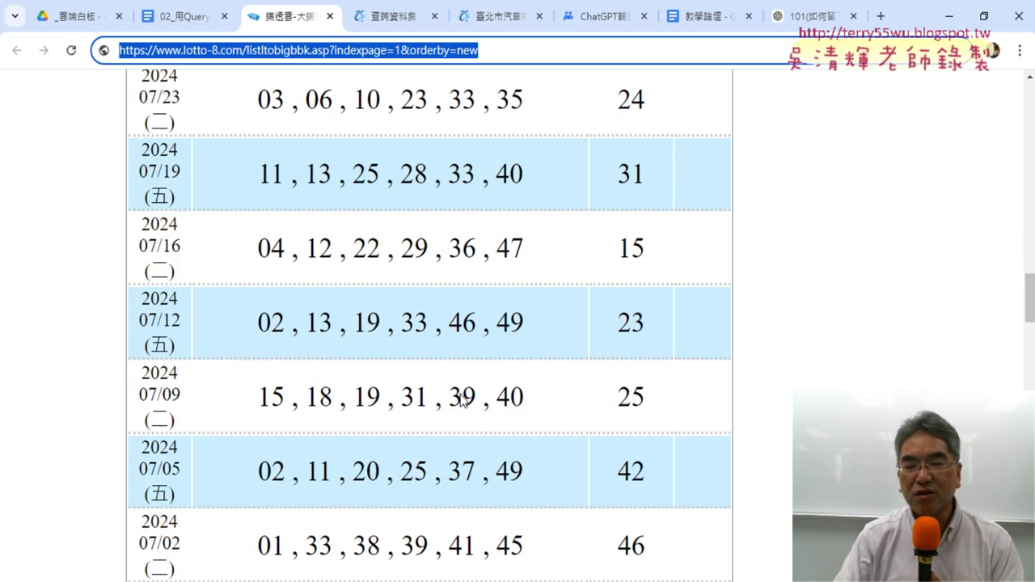
{"action": "scroll", "coordinate": [461, 399], "scroll_direction": "down", "scroll_amount": 4}
{"action": "scroll", "coordinate": [461, 396], "scroll_direction": "up", "scroll_amount": 4}
{"action": "scroll", "coordinate": [460, 392], "scroll_direction": "up", "scroll_amount": 7}
{"action": "scroll", "coordinate": [461, 393], "scroll_direction": "up", "scroll_amount": 6}
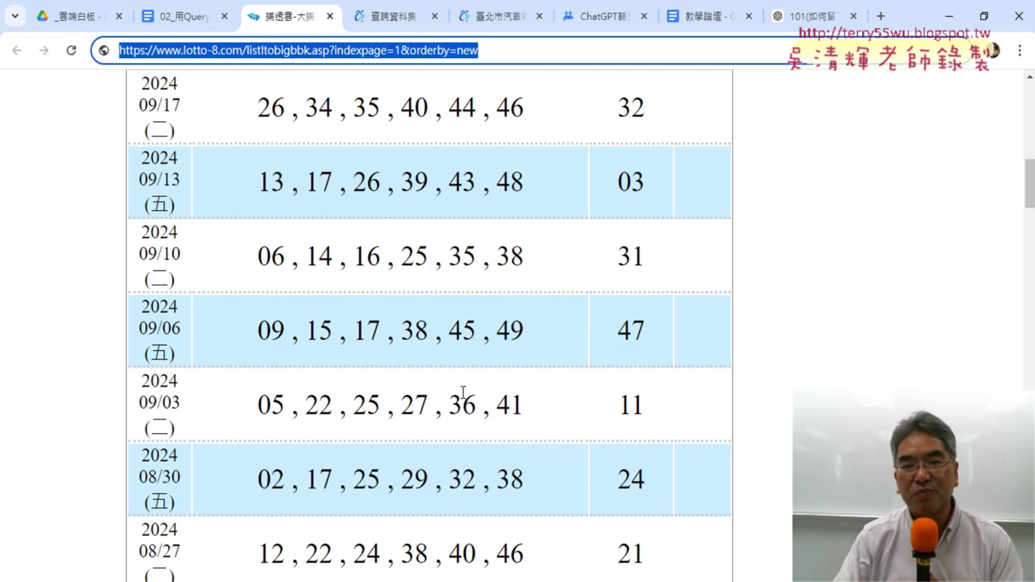
{"action": "scroll", "coordinate": [462, 394], "scroll_direction": "up", "scroll_amount": 7}
{"action": "scroll", "coordinate": [462, 393], "scroll_direction": "up", "scroll_amount": 2}
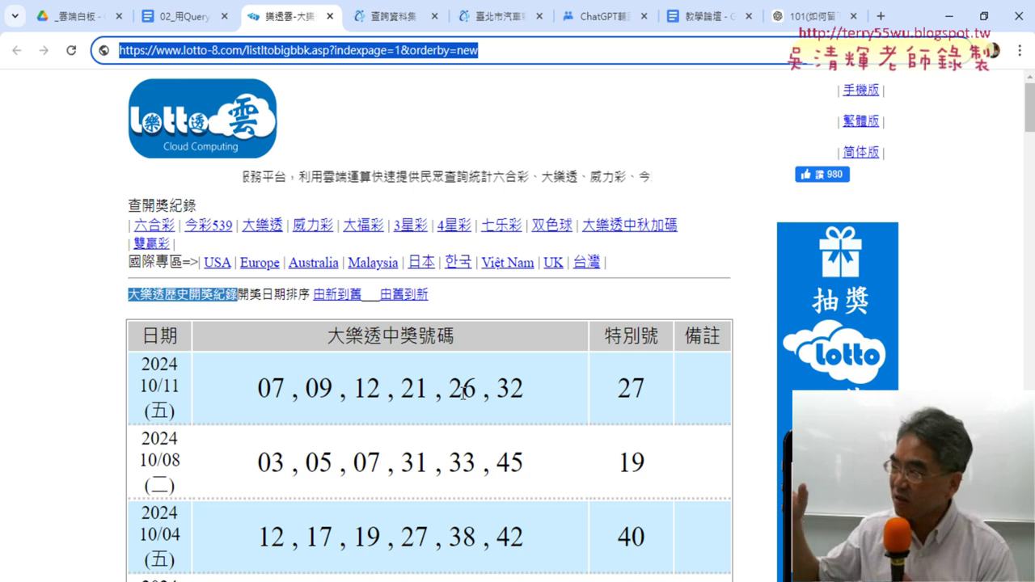
{"action": "right_click", "coordinate": [163, 338]}
Step: Open DevTools on the results table element and mark it with an arrow annotation
{"action": "key", "text": "Escape"}
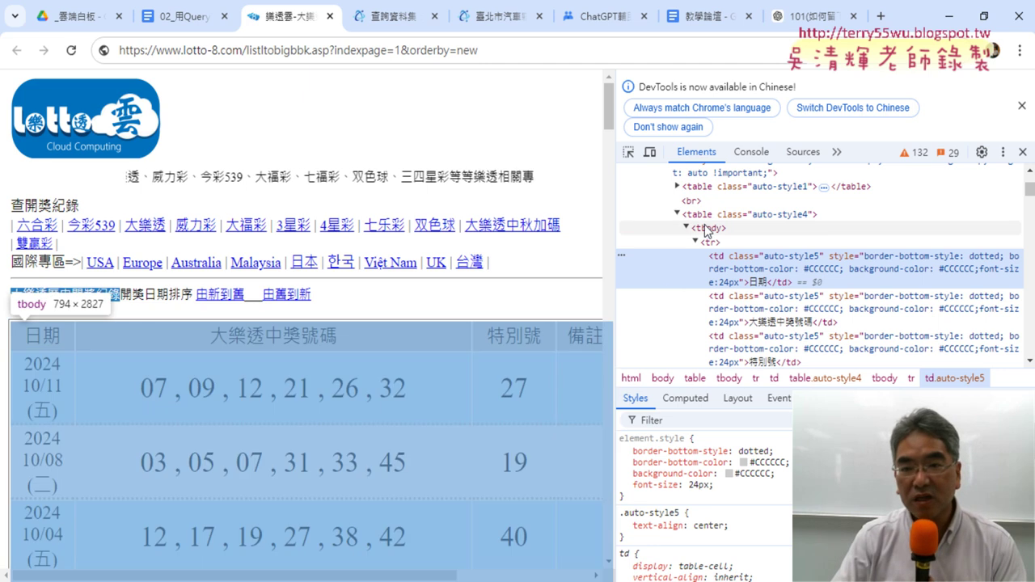
{"action": "left_click", "coordinate": [694, 217]}
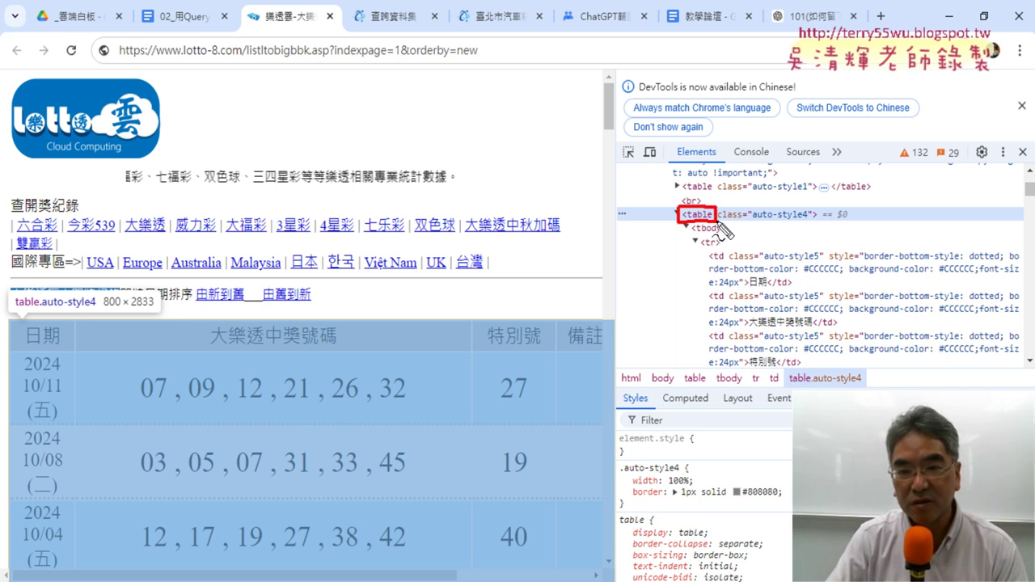
{"action": "left_click_drag", "start_coordinate": [569, 229], "coordinate": [498, 327]}
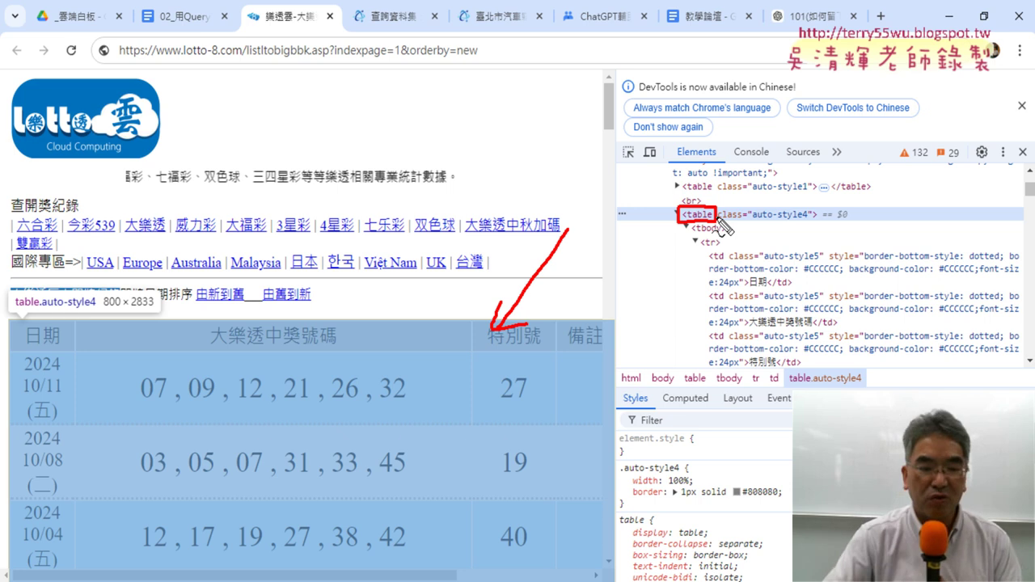
{"action": "key", "text": "Escape"}
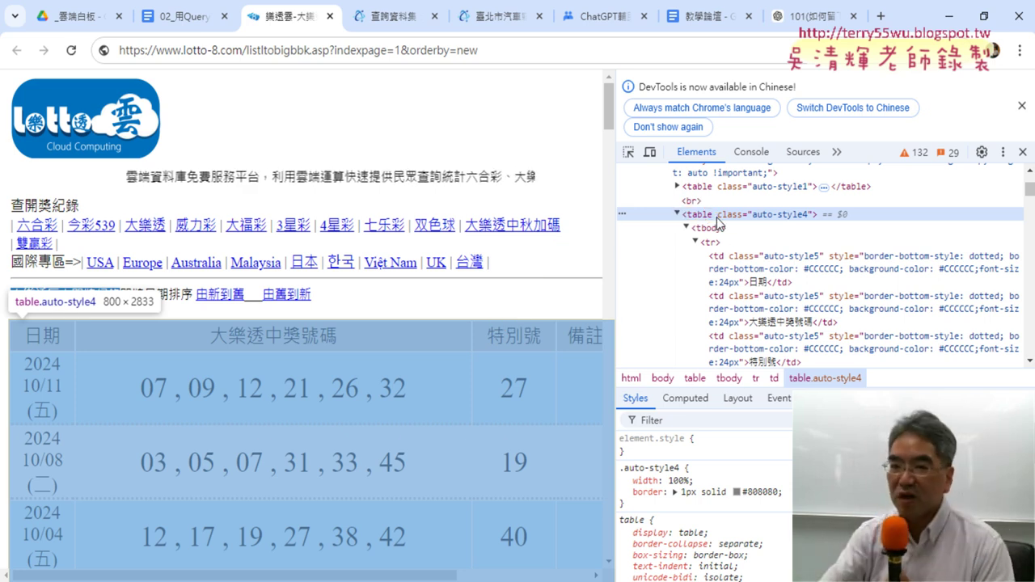
{"action": "scroll", "coordinate": [793, 209], "scroll_direction": "up", "scroll_amount": 3}
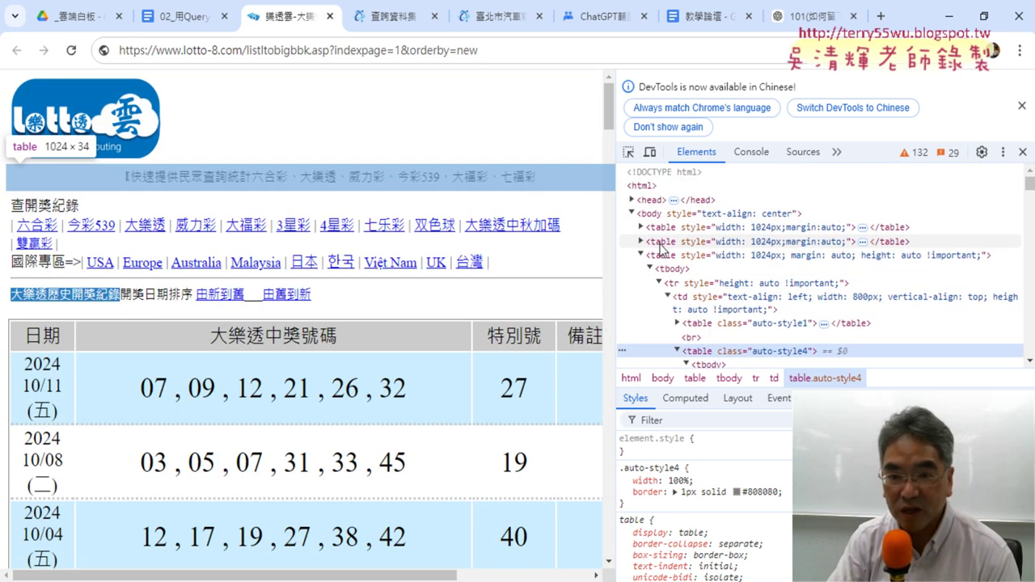
{"action": "scroll", "coordinate": [680, 251], "scroll_direction": "down", "scroll_amount": 2}
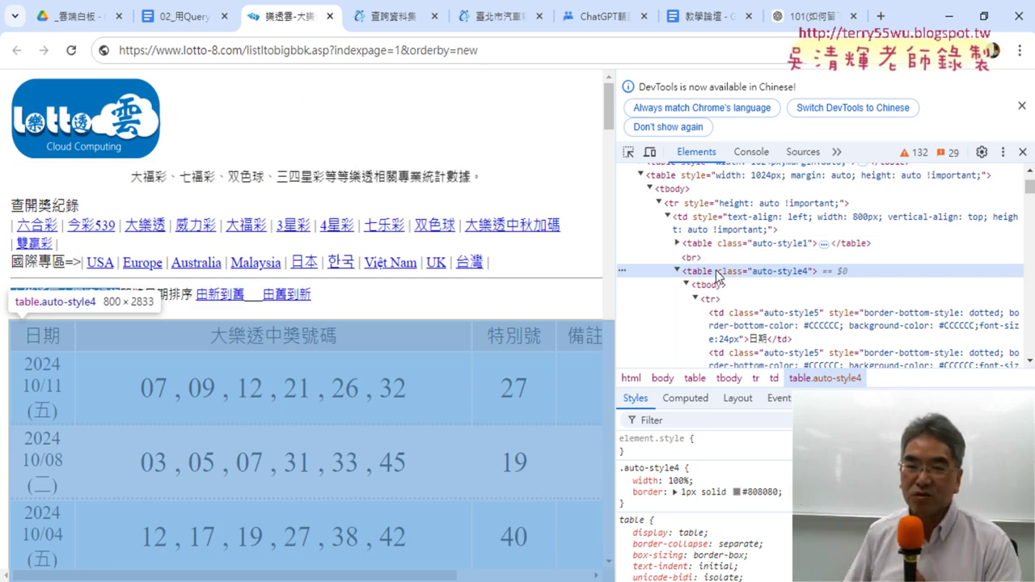
{"action": "scroll", "coordinate": [734, 274], "scroll_direction": "up", "scroll_amount": 2}
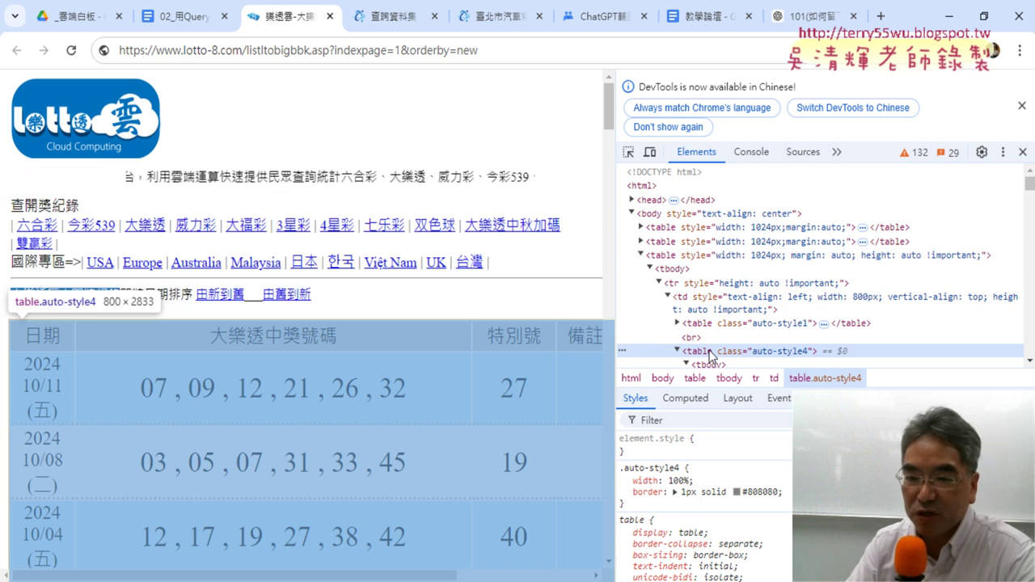
Step: Select the row and content-cell nodes enclosing the draw tables, then open element search
{"action": "left_click", "coordinate": [763, 283]}
{"action": "left_click", "coordinate": [767, 314]}
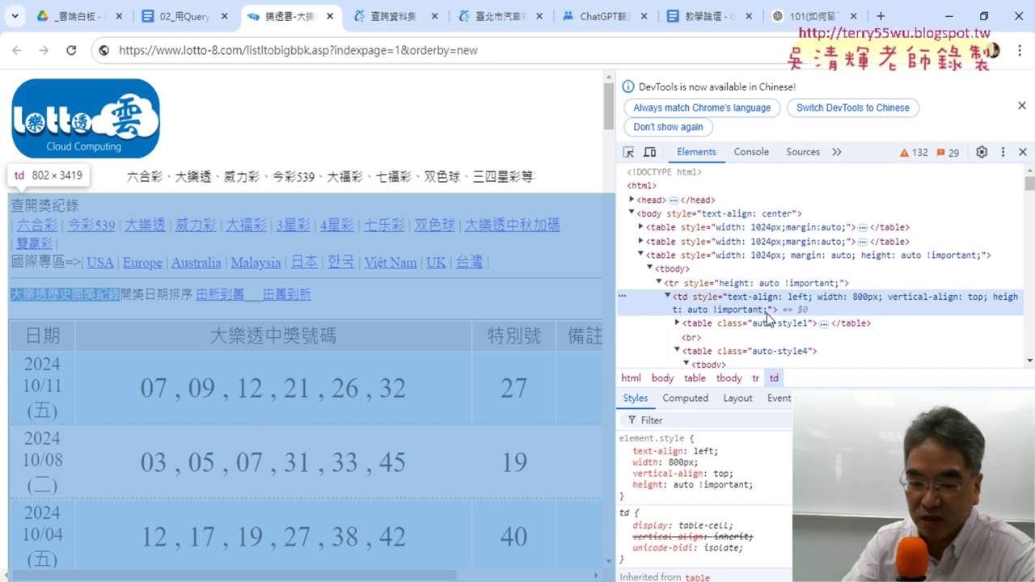
{"action": "key", "text": "ctrl+f"}
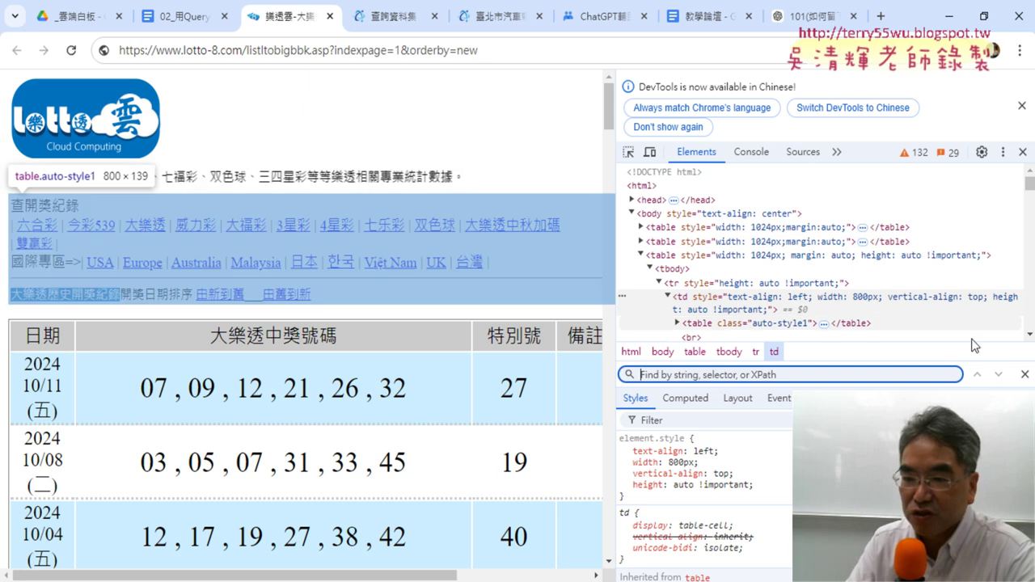
Step: Search the element tree for '<table' in the Find by string field
{"action": "key", "text": "Escape"}
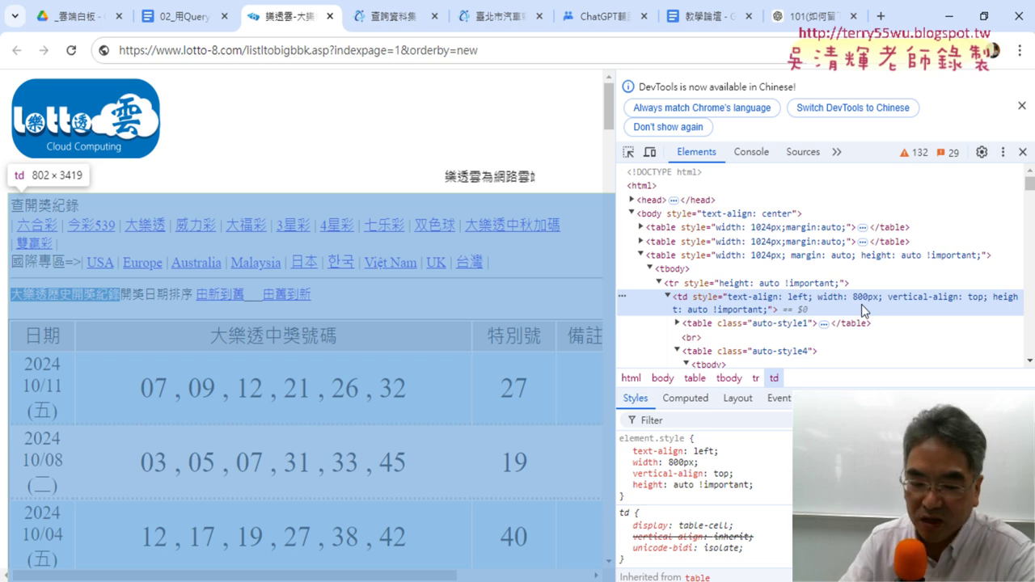
{"action": "key", "text": "ctrl+f"}
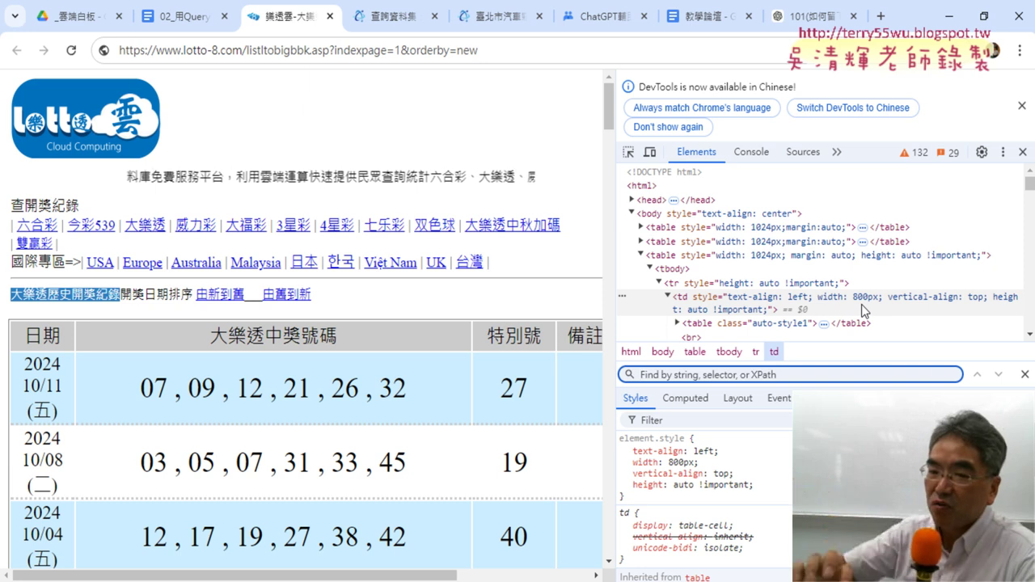
{"action": "type", "text": "<"}
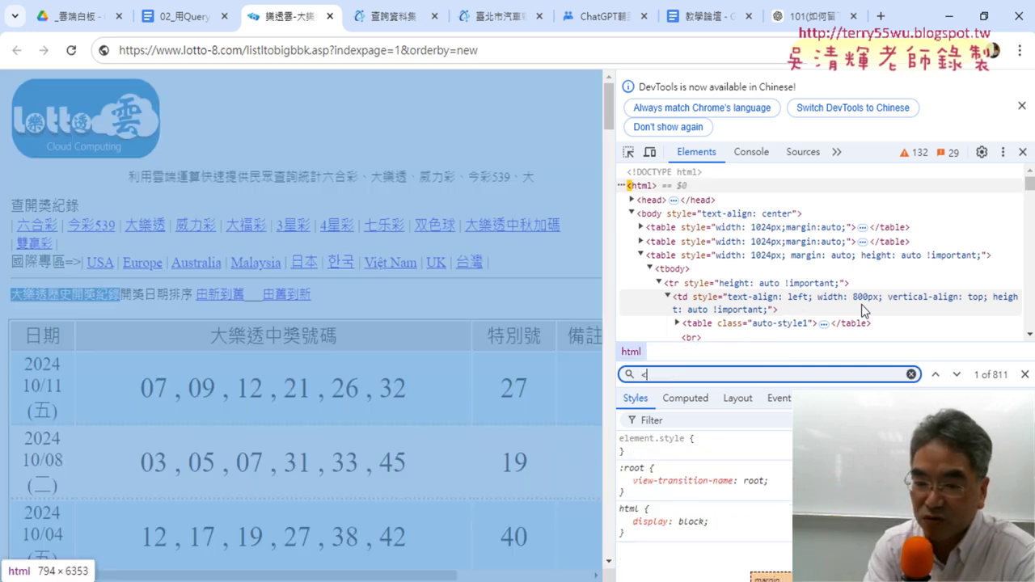
{"action": "type", "text": "ta"}
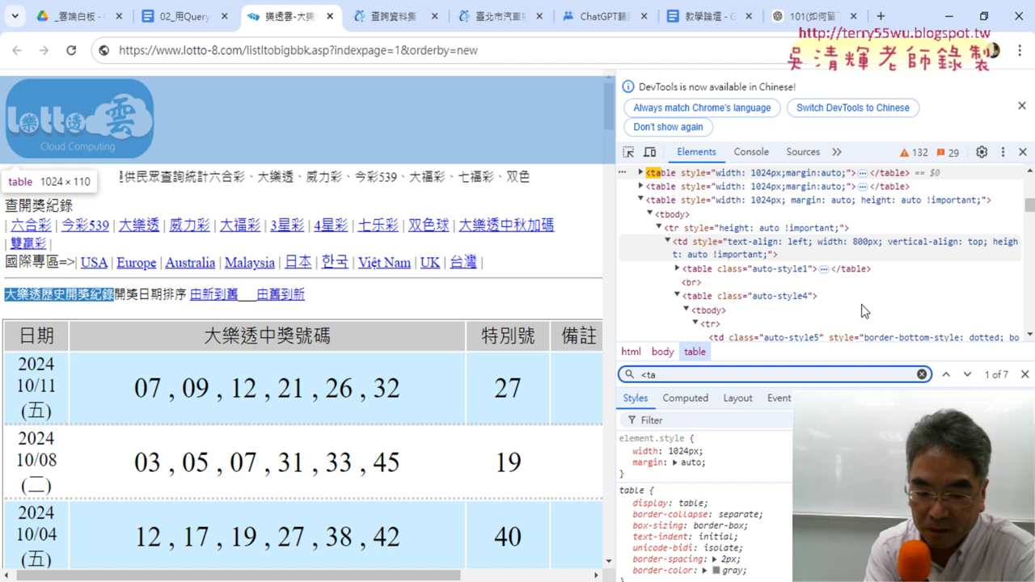
{"action": "type", "text": "ble"}
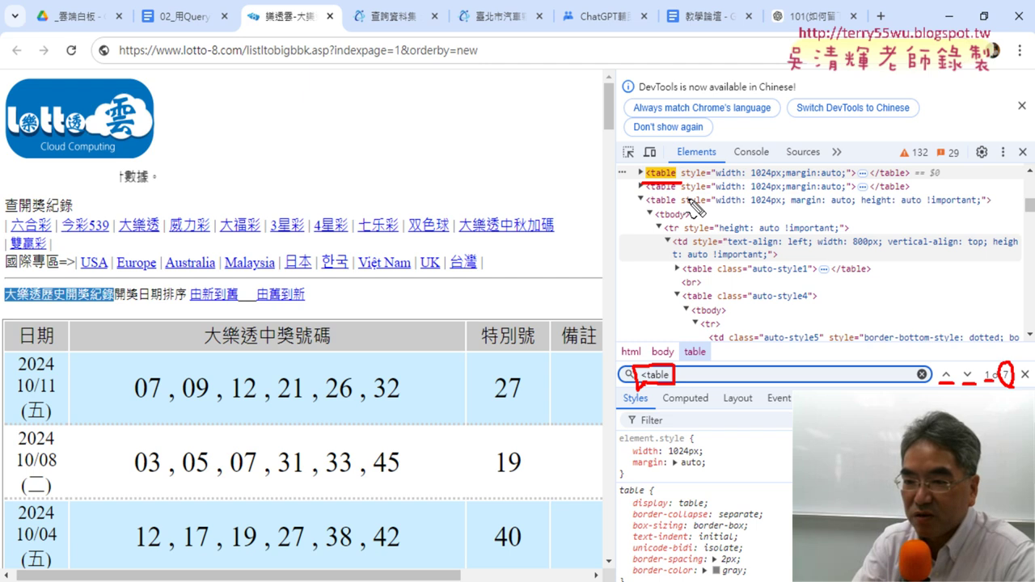
Step: Step through the first three <table matches and back to match 1
{"action": "key", "text": "Escape"}
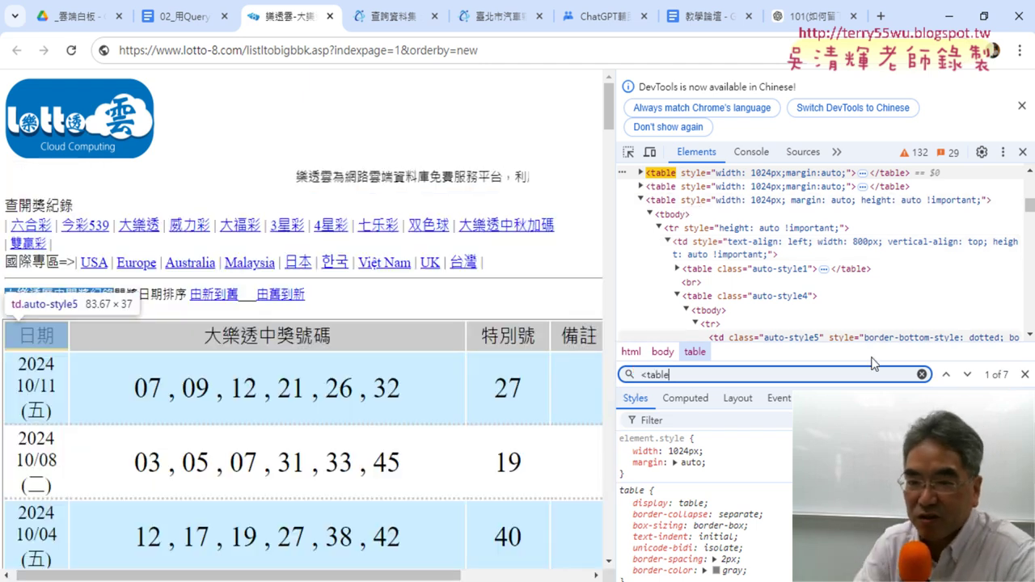
{"action": "left_click", "coordinate": [969, 379]}
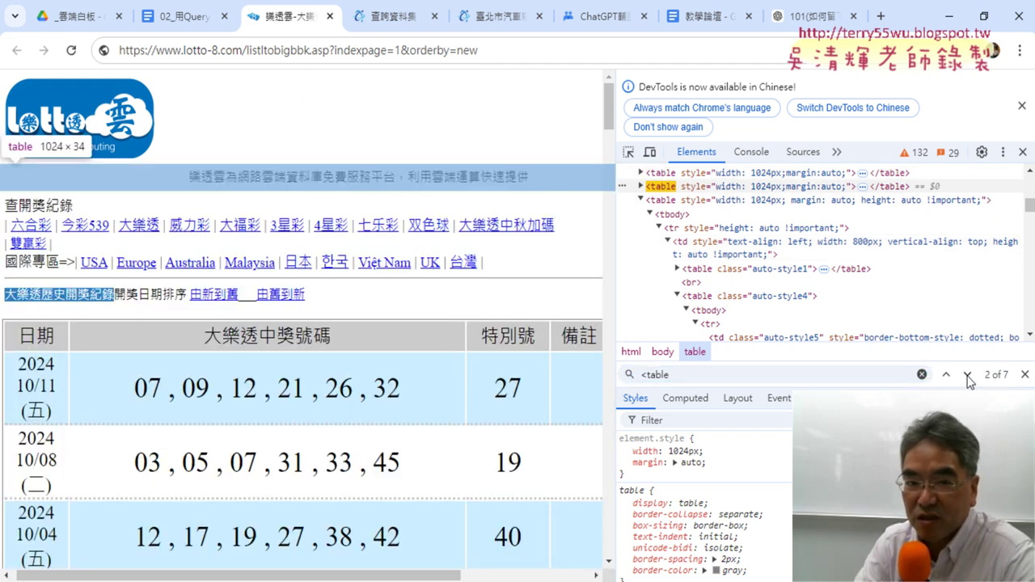
{"action": "left_click", "coordinate": [968, 377]}
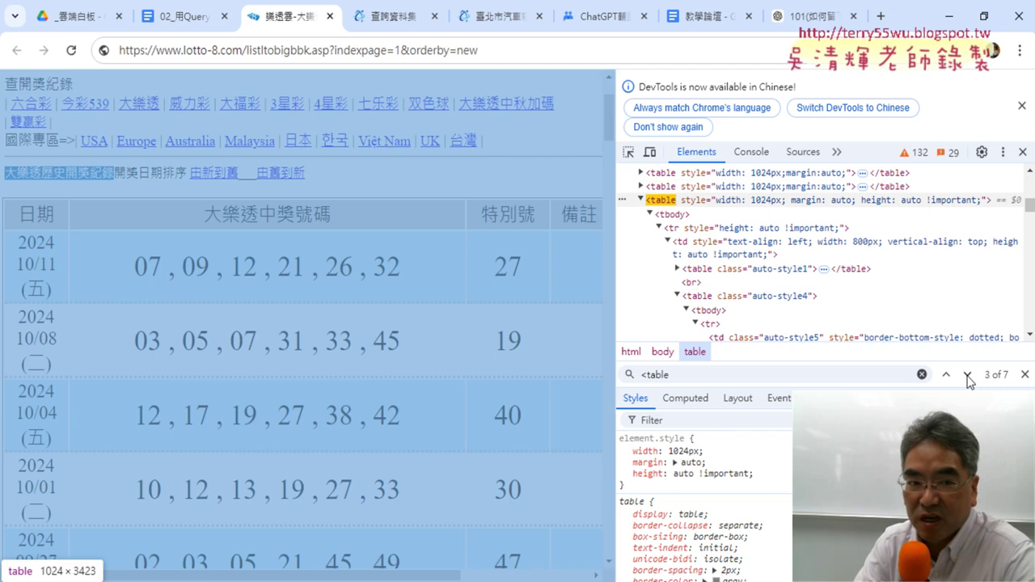
{"action": "left_click", "coordinate": [948, 377]}
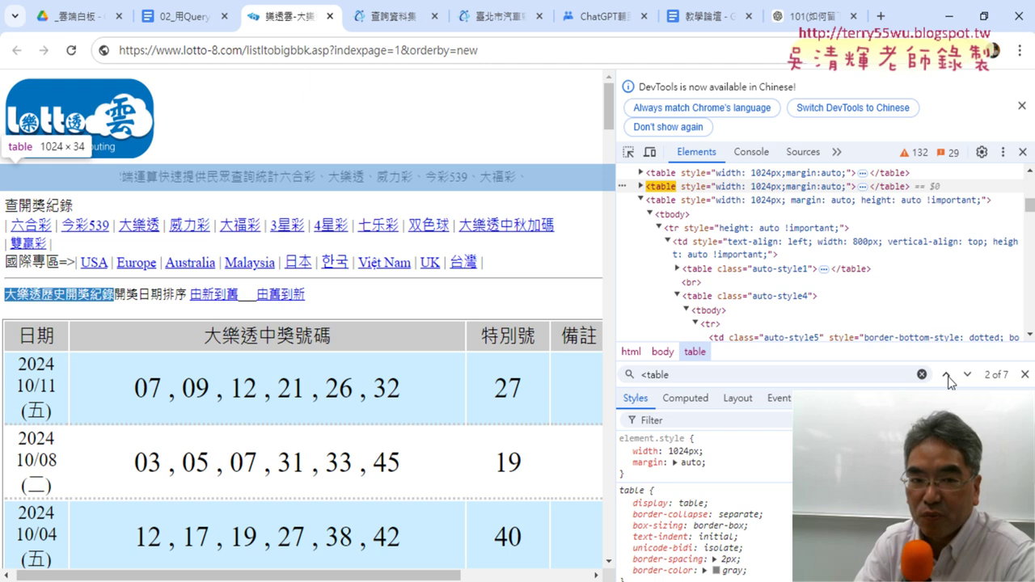
{"action": "left_click", "coordinate": [947, 376]}
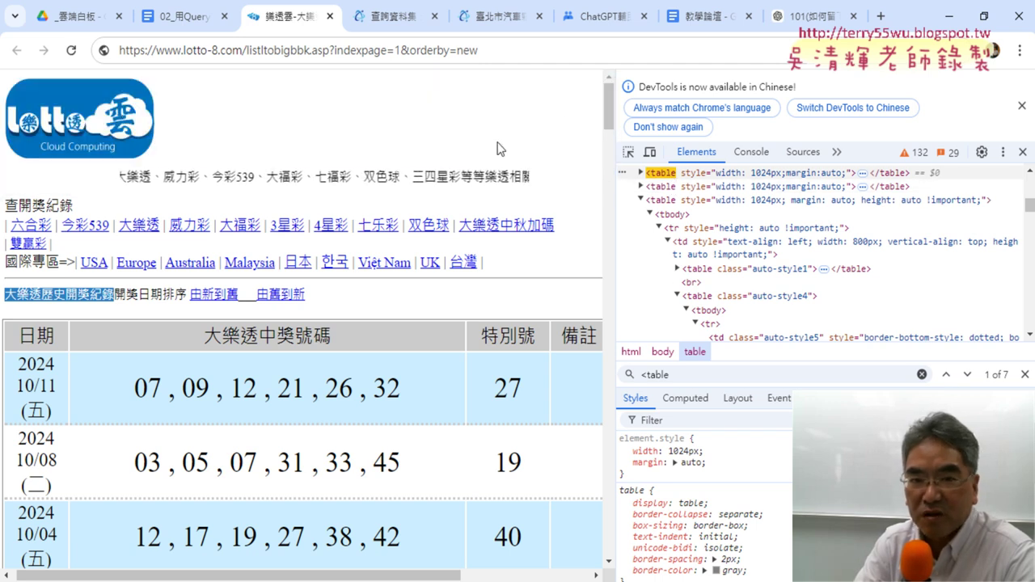
{"action": "left_click", "coordinate": [971, 384]}
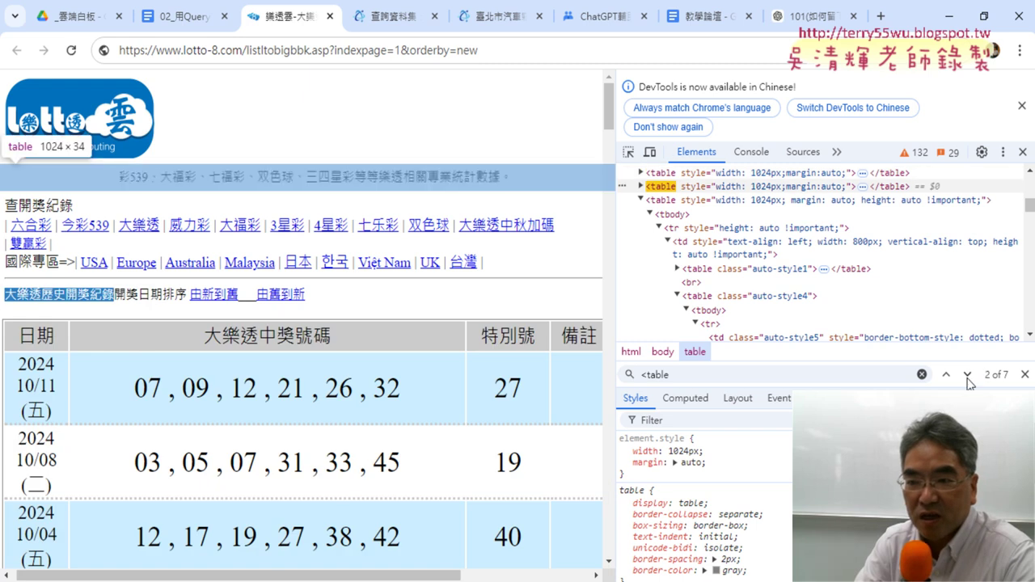
{"action": "left_click", "coordinate": [947, 377]}
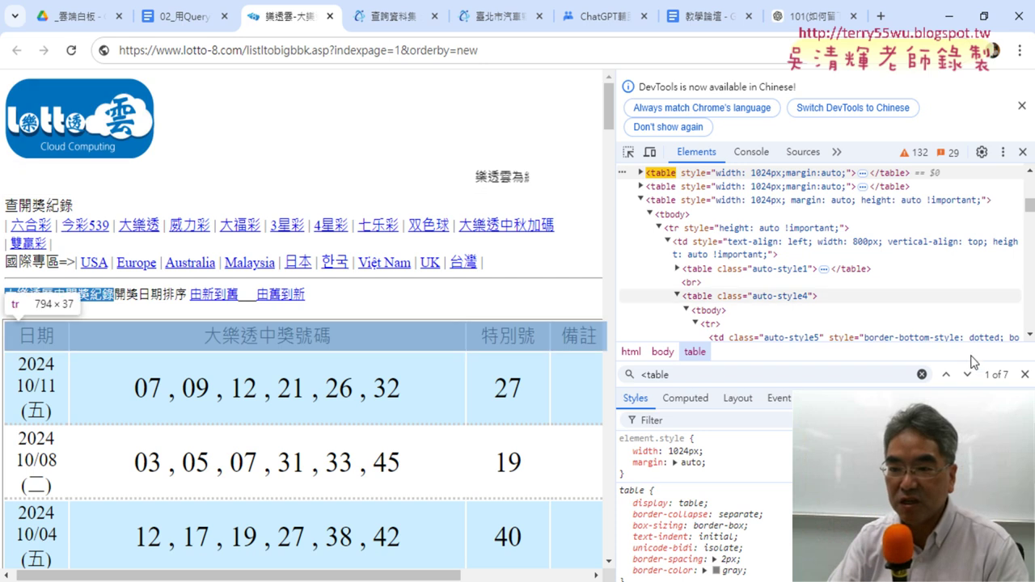
Step: Advance through the matches to 5 of 7, the auto-style4 draw-history table
{"action": "left_click", "coordinate": [967, 376]}
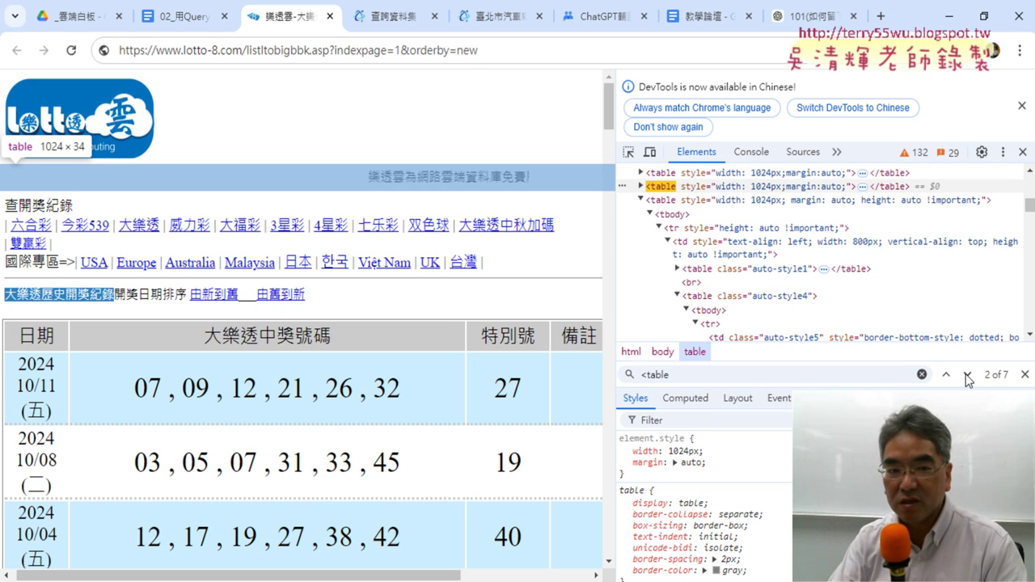
{"action": "left_click", "coordinate": [968, 376]}
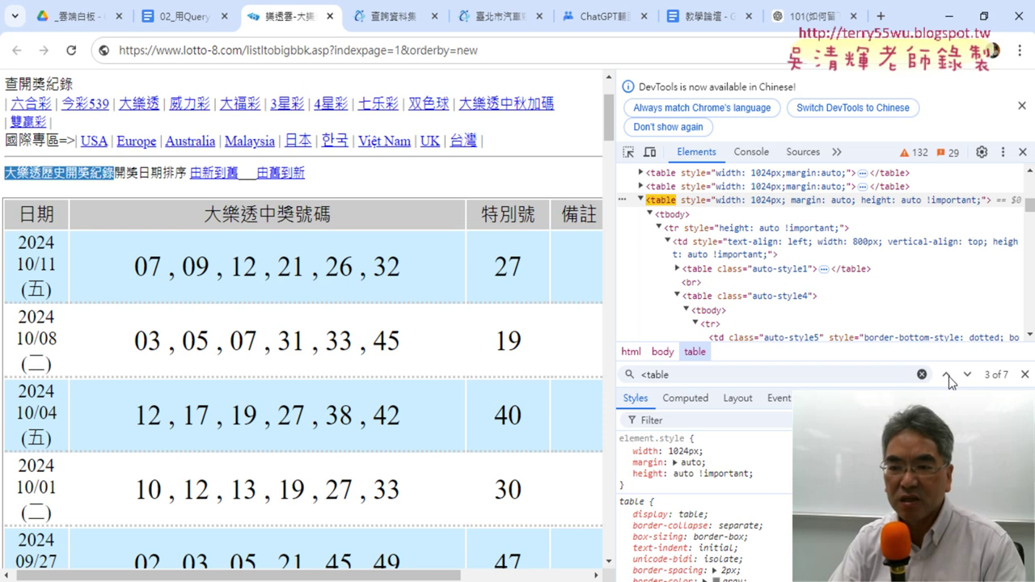
{"action": "left_click", "coordinate": [946, 374]}
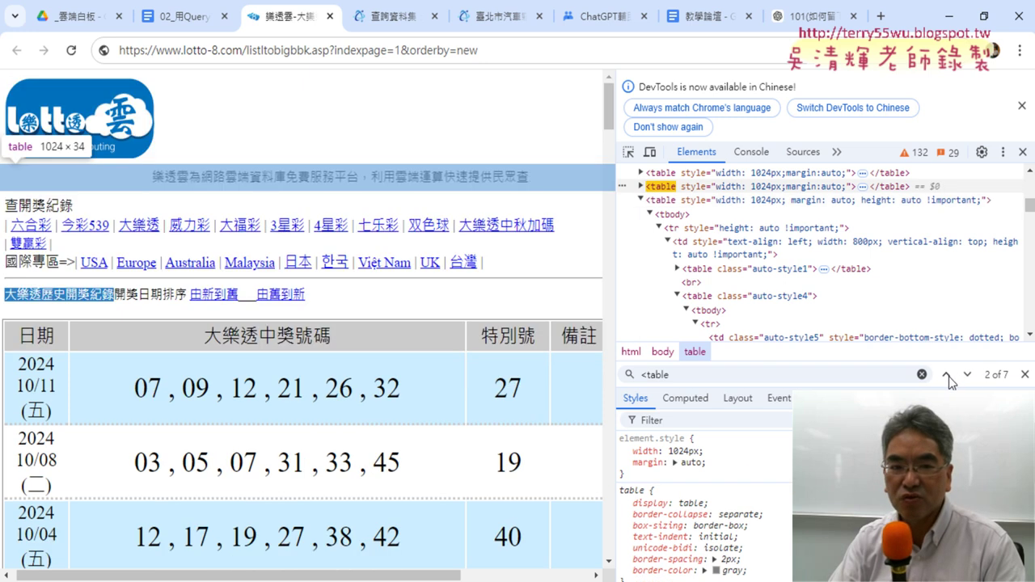
{"action": "left_click", "coordinate": [968, 375]}
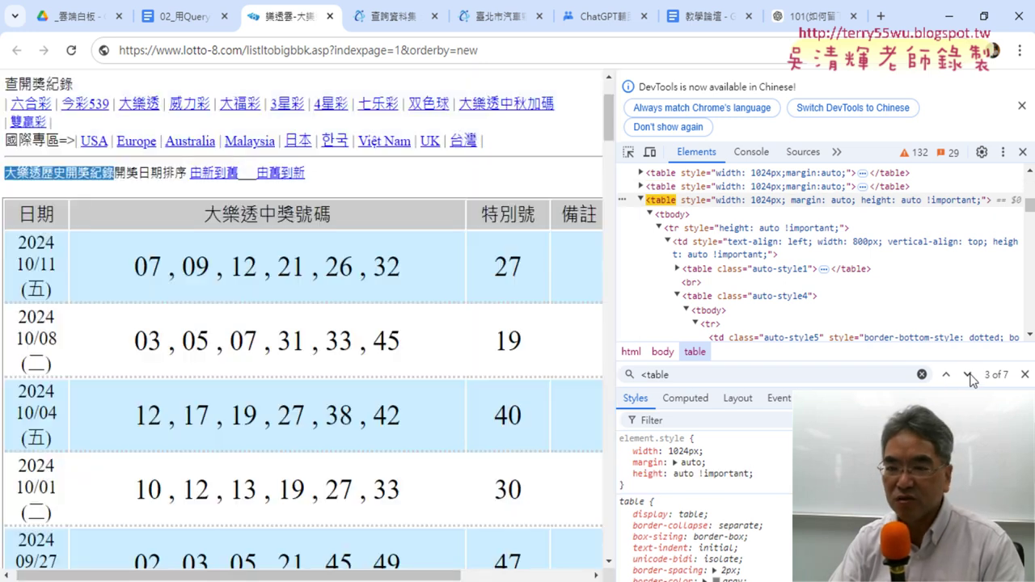
{"action": "left_click", "coordinate": [968, 375]}
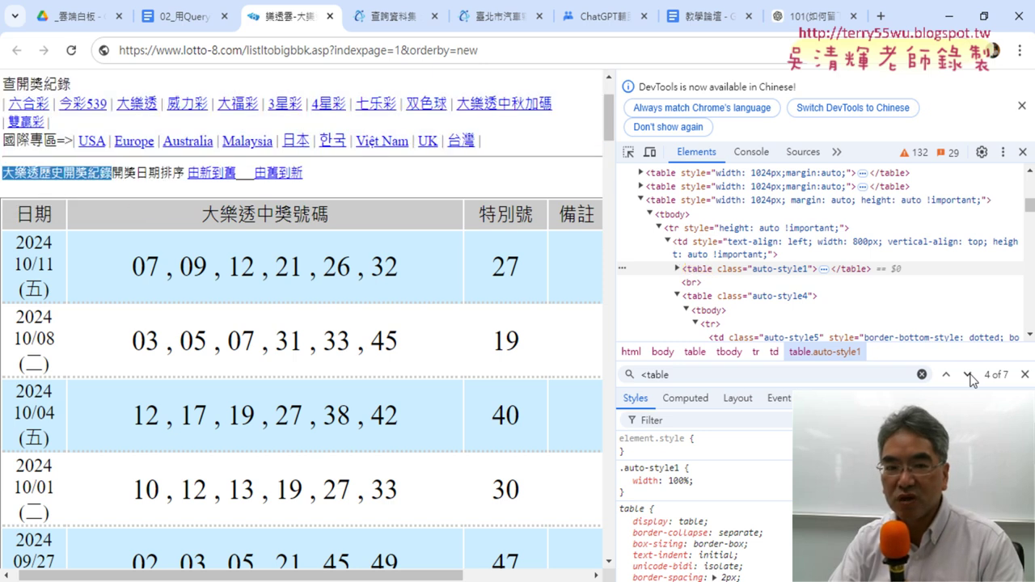
{"action": "left_click", "coordinate": [968, 376]}
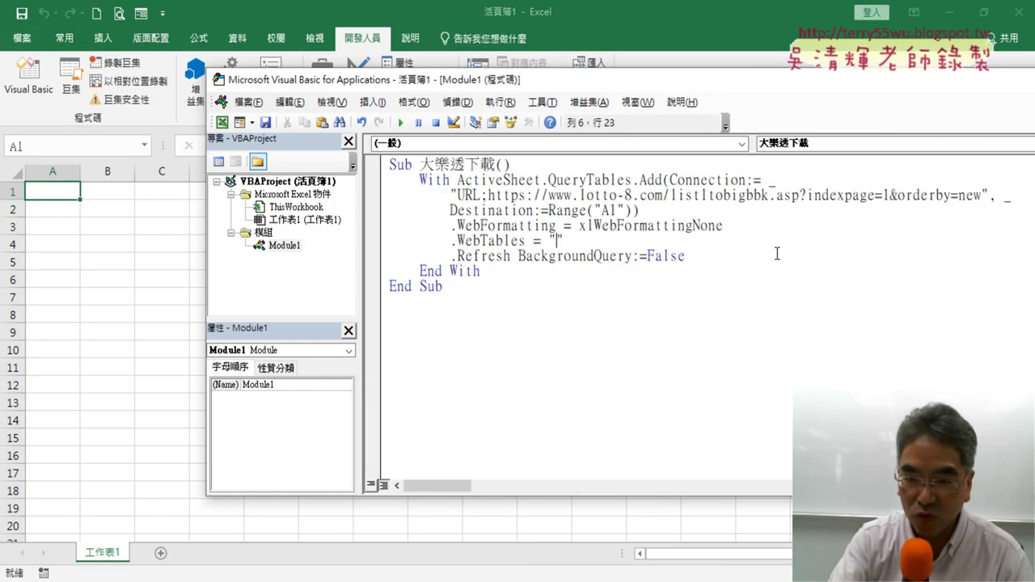
Step: Set .WebTables to "5" and run 大樂透下載 to import the draw table into 工作表1 at A1
{"action": "type", "text": "5"}
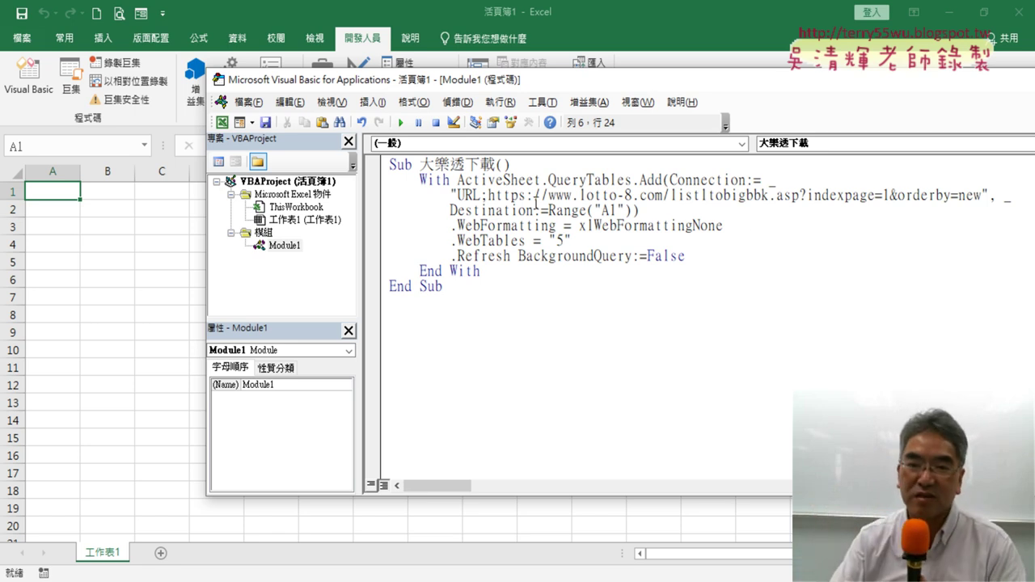
{"action": "left_click_drag", "start_coordinate": [513, 80], "coordinate": [672, 81]}
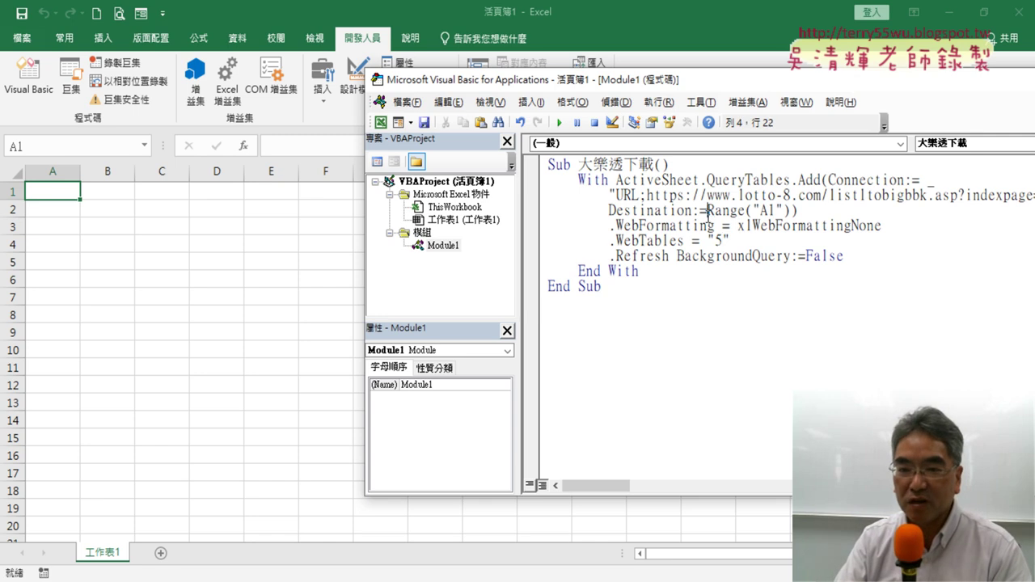
{"action": "left_click_drag", "start_coordinate": [709, 212], "coordinate": [779, 212]}
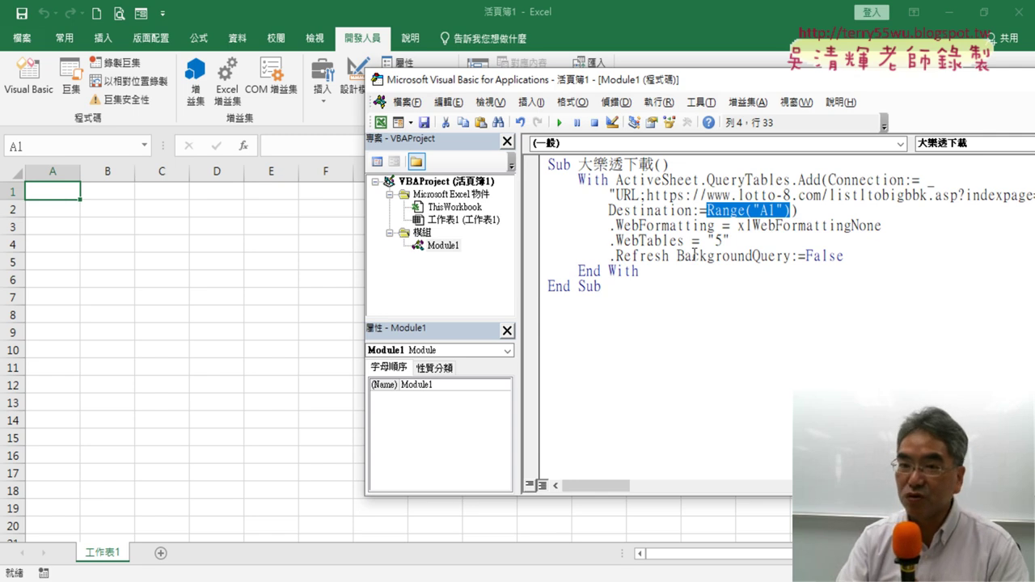
{"action": "left_click", "coordinate": [679, 225]}
{"action": "left_click", "coordinate": [559, 123]}
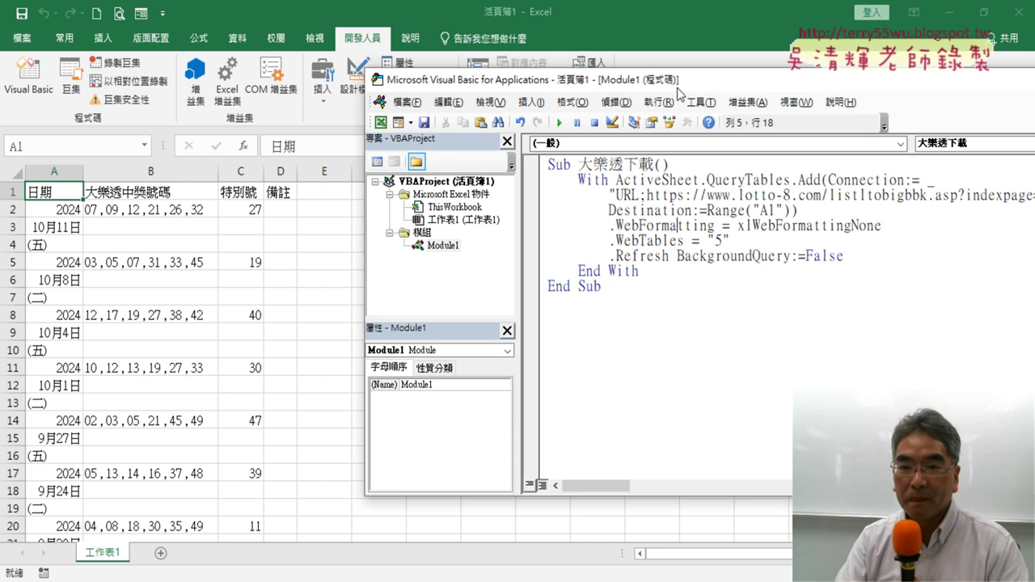
{"action": "left_click_drag", "start_coordinate": [680, 79], "coordinate": [425, 73]}
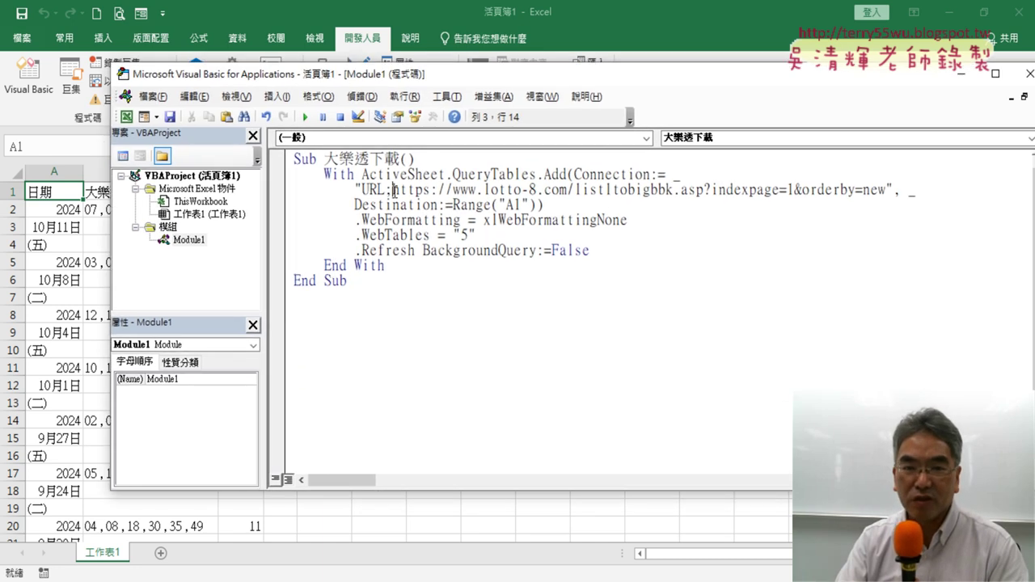
Step: Retype the semicolon after URL, rerun the macro, and debug the resulting error
{"action": "key", "text": "BackSpace"}
{"action": "type", "text": ";"}
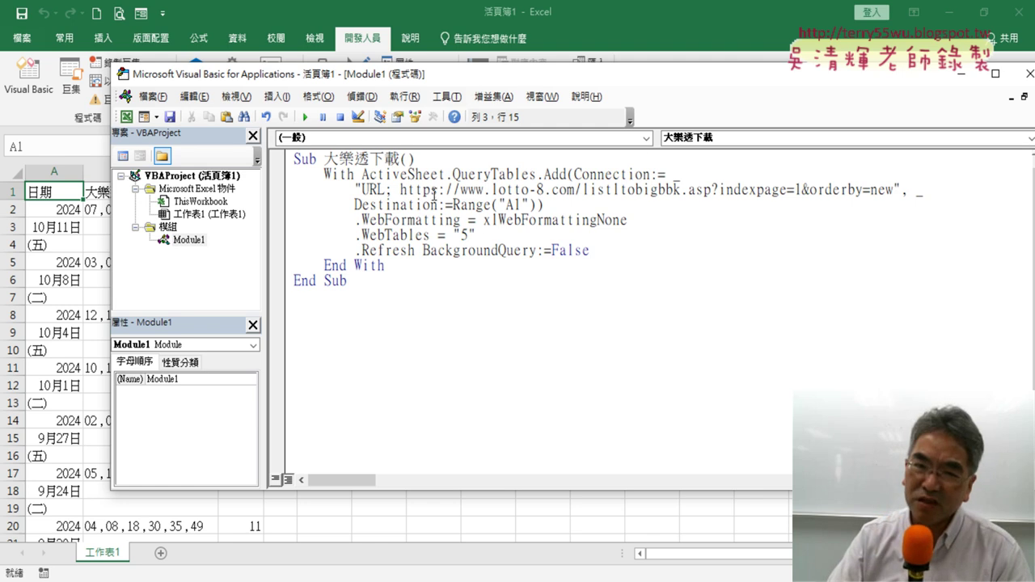
{"action": "left_click_drag", "start_coordinate": [400, 190], "coordinate": [393, 190]}
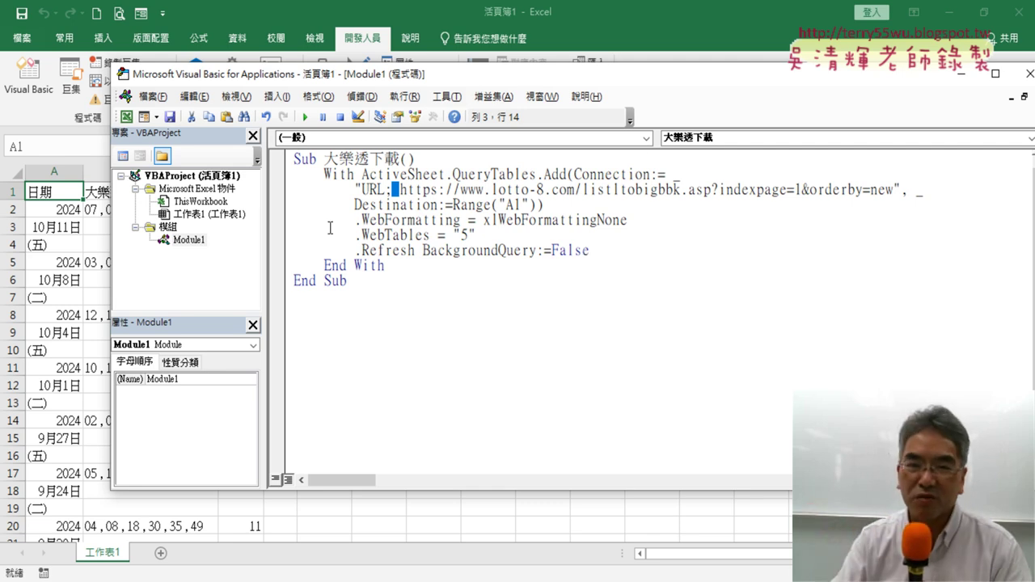
{"action": "left_click", "coordinate": [306, 117]}
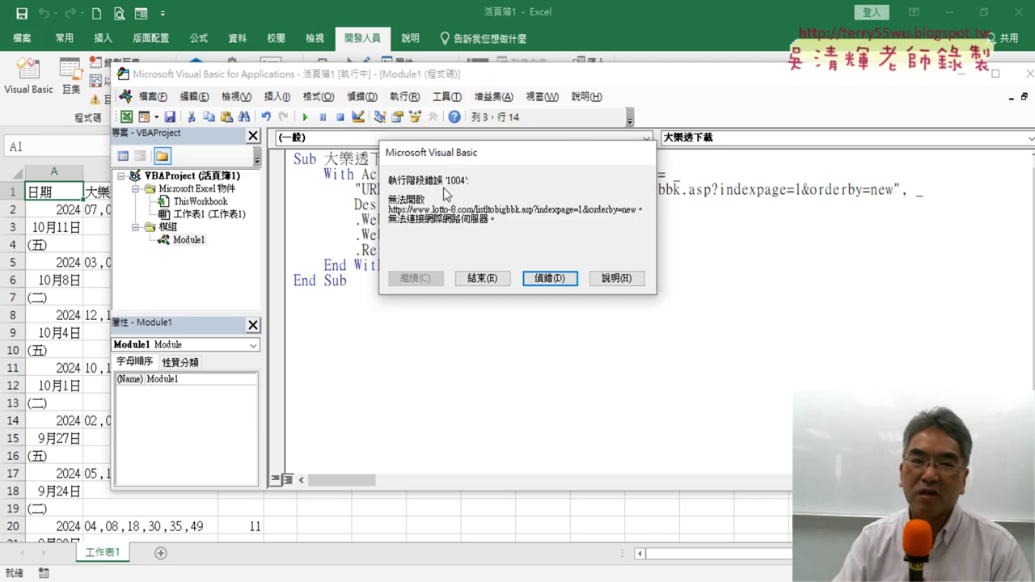
{"action": "left_click_drag", "start_coordinate": [458, 169], "coordinate": [598, 160]}
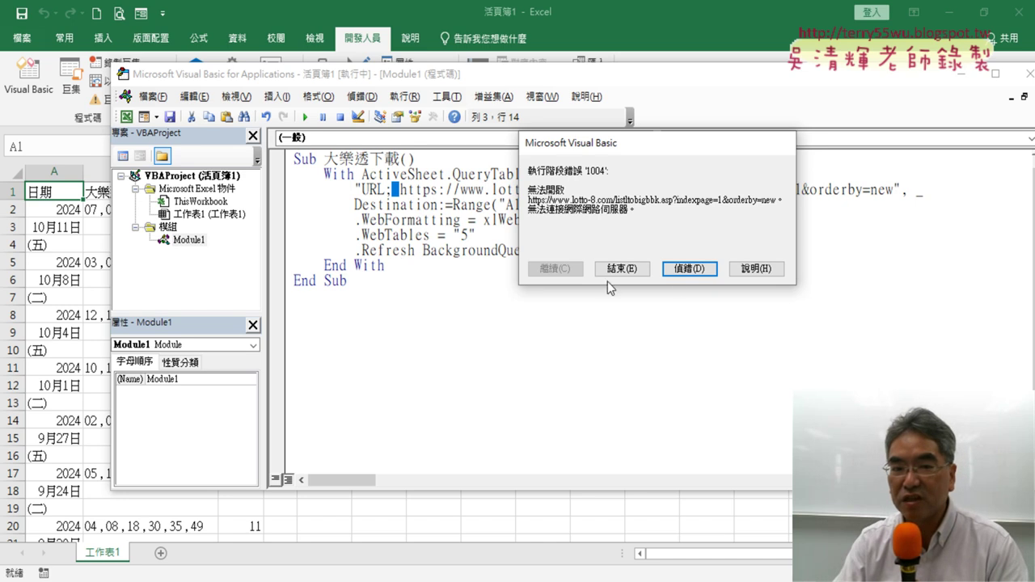
{"action": "left_click", "coordinate": [686, 270]}
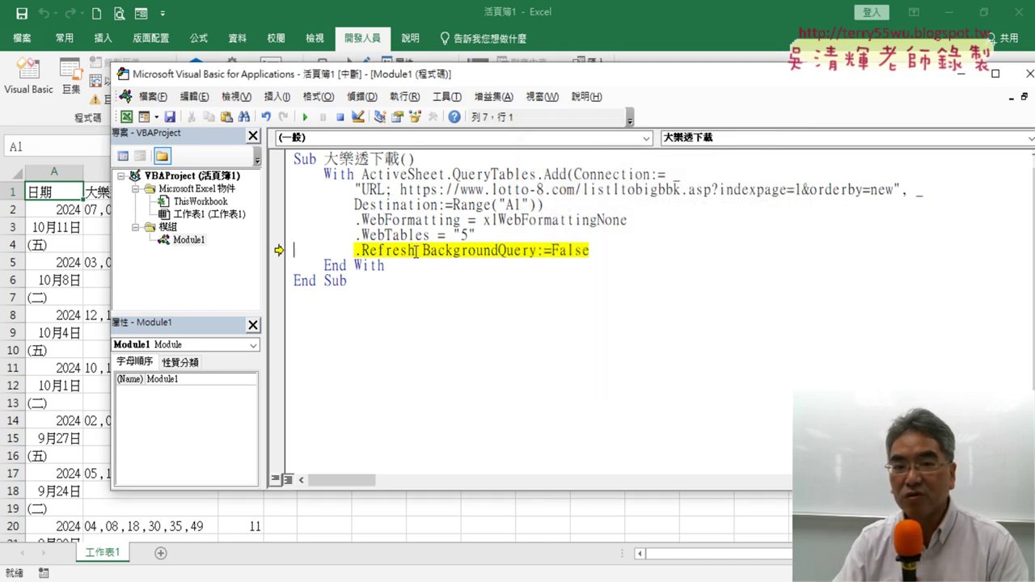
Step: Check the failing .Refresh line, the URL and index 5, then reset out of break mode
{"action": "left_click_drag", "start_coordinate": [416, 252], "coordinate": [369, 252]}
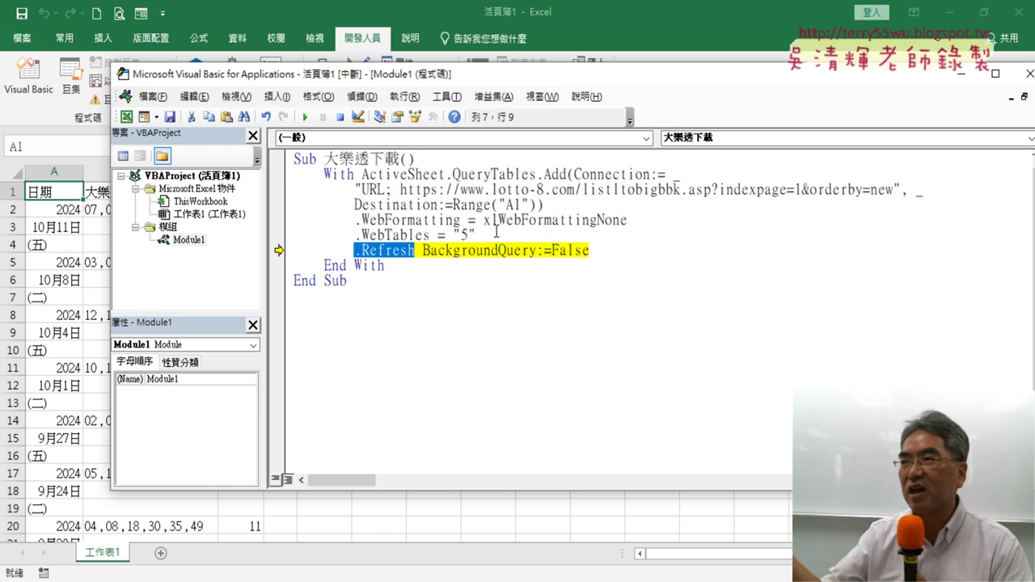
{"action": "left_click_drag", "start_coordinate": [392, 190], "coordinate": [900, 188]}
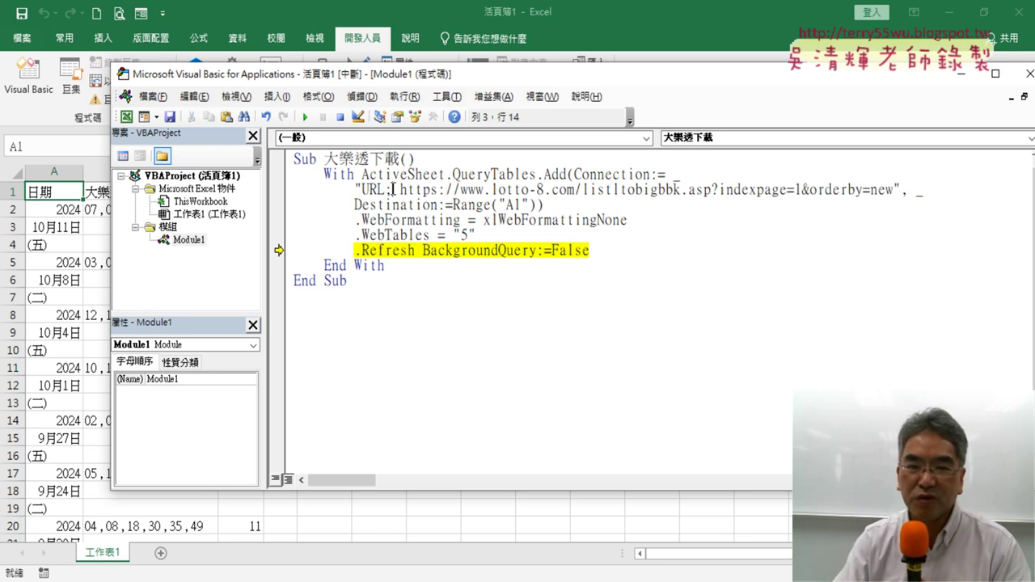
{"action": "double_click", "coordinate": [464, 234]}
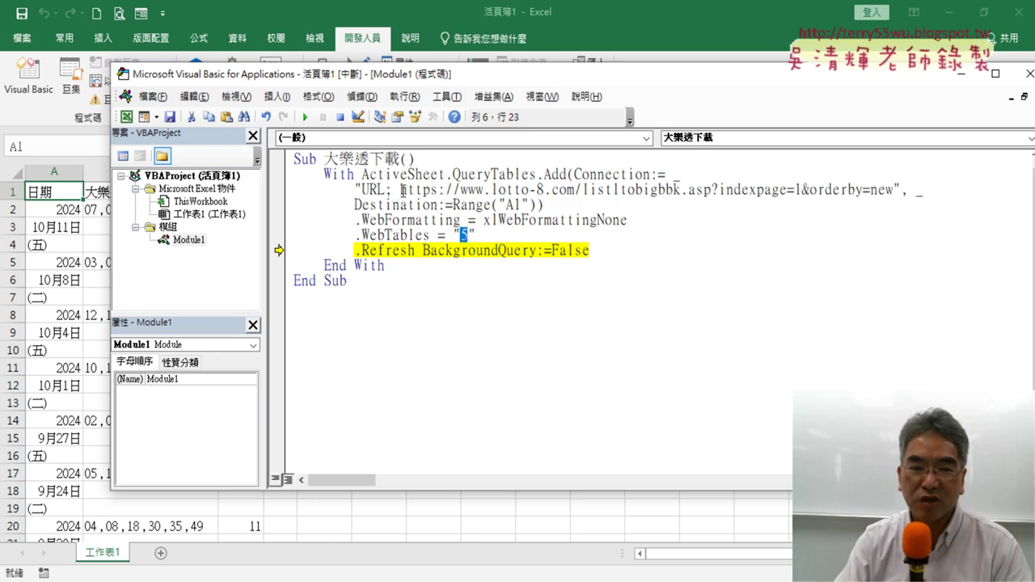
{"action": "left_click", "coordinate": [395, 189]}
{"action": "mouse_move", "coordinate": [526, 218]}
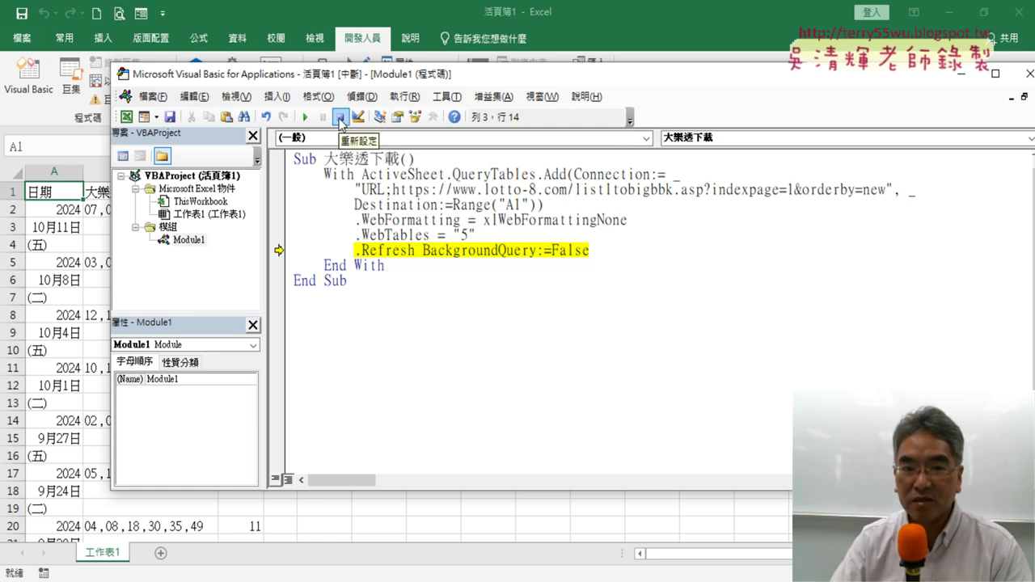
{"action": "left_click", "coordinate": [340, 121]}
{"action": "left_click", "coordinate": [400, 234]}
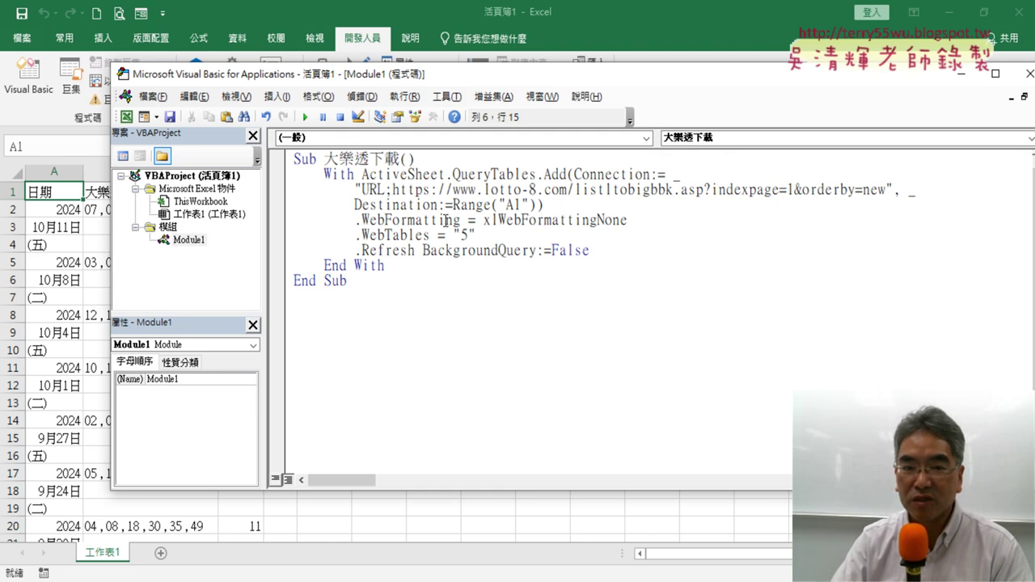
Step: Rerun the macro, then insert a new blank sheet 工作表2
{"action": "left_click_drag", "start_coordinate": [495, 75], "coordinate": [601, 72]}
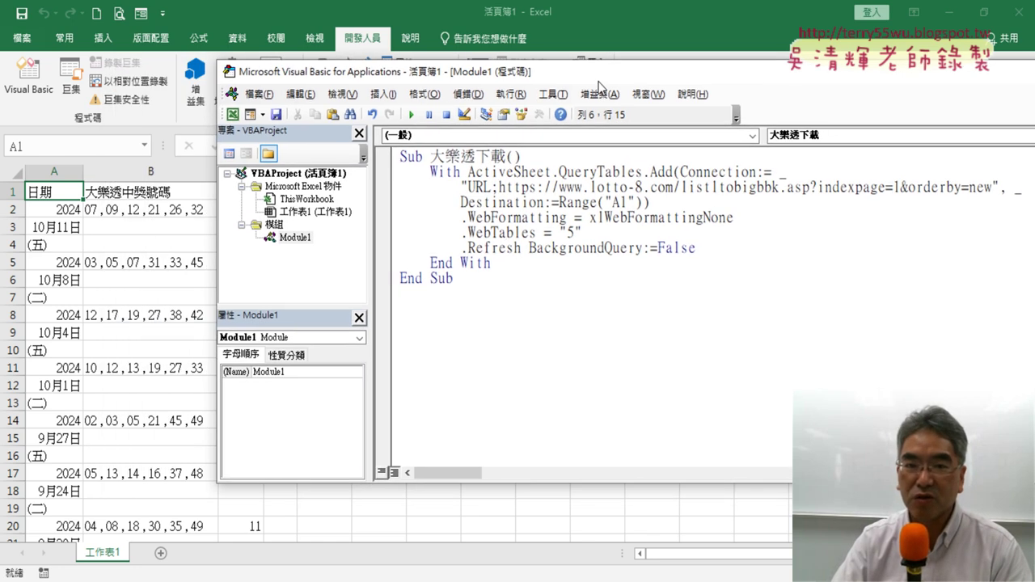
{"action": "left_click", "coordinate": [411, 116]}
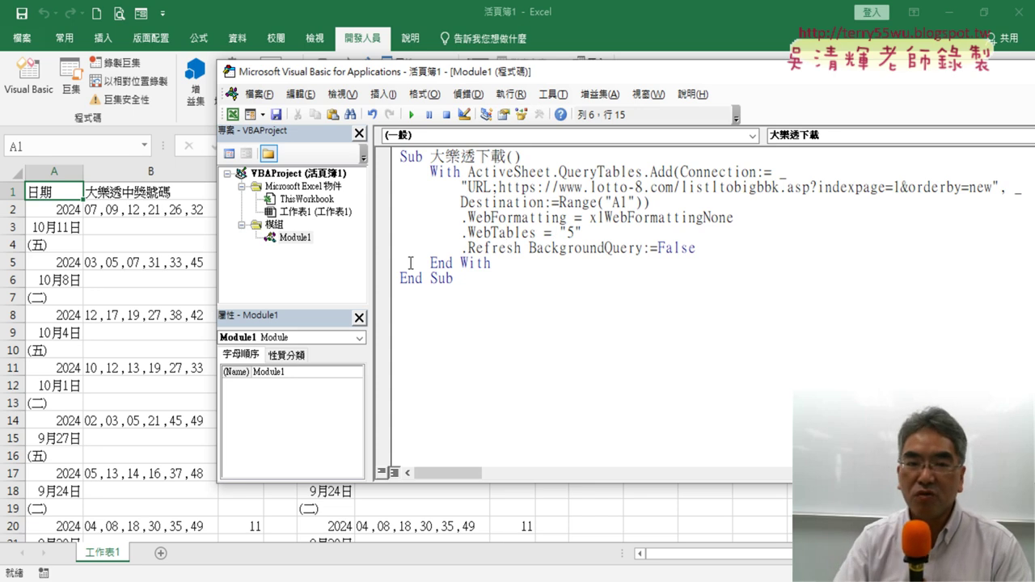
{"action": "double_click", "coordinate": [570, 233]}
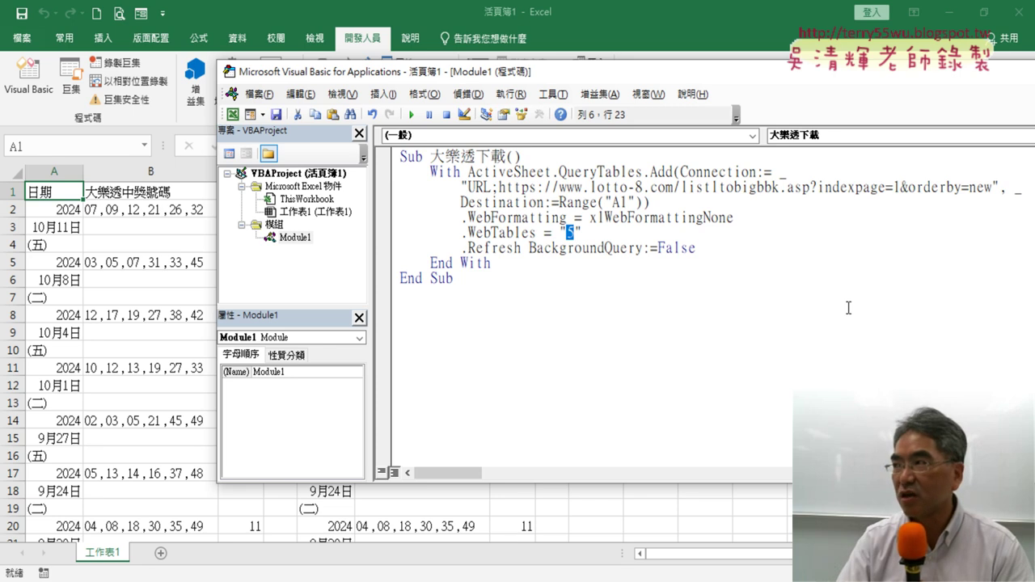
{"action": "left_click", "coordinate": [160, 553]}
{"action": "left_click", "coordinate": [28, 80]}
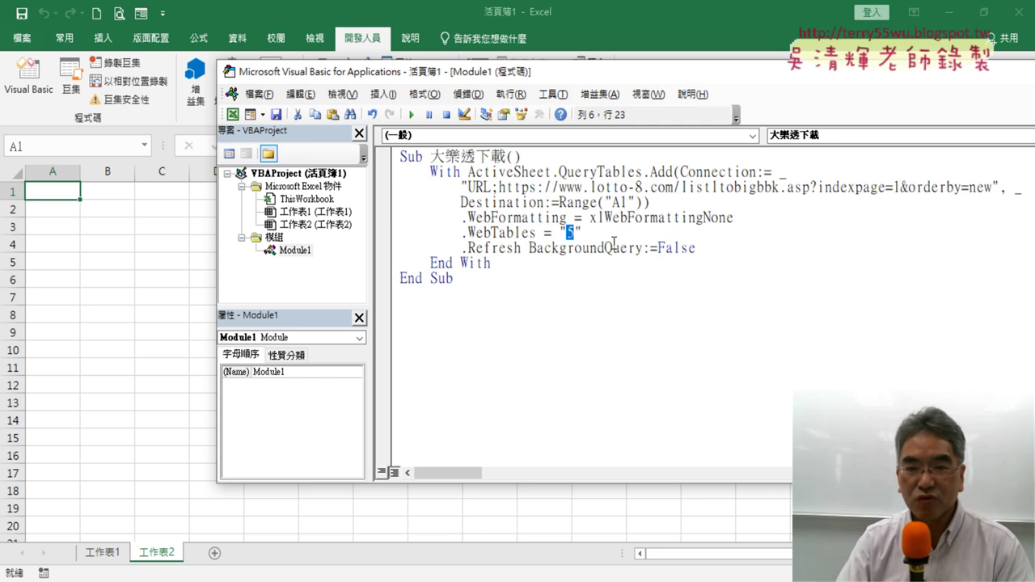
Step: Rerun the import with .WebTables set to "1", then "2"
{"action": "type", "text": "1"}
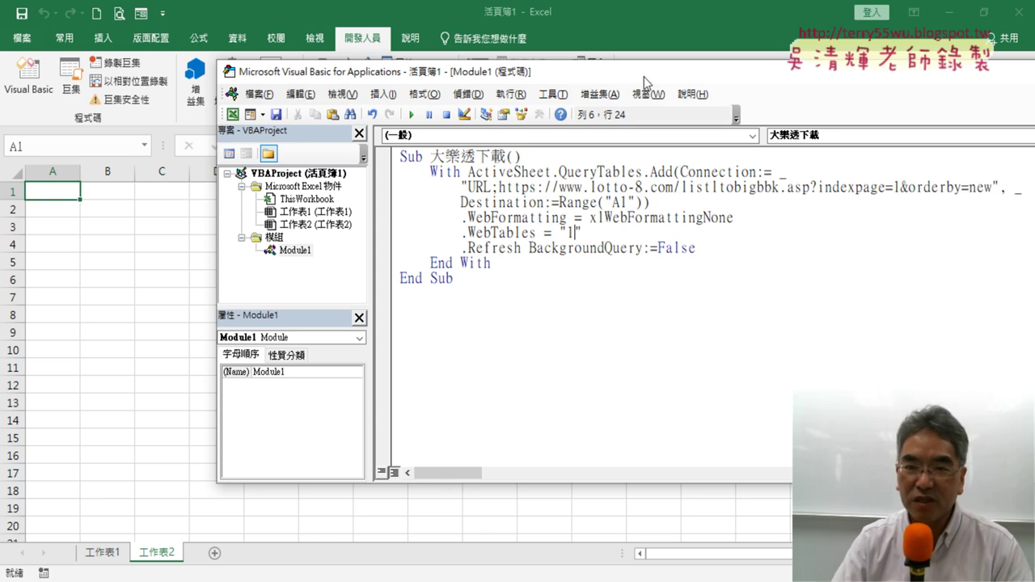
{"action": "left_click_drag", "start_coordinate": [644, 78], "coordinate": [812, 78]}
{"action": "left_click", "coordinate": [579, 115]}
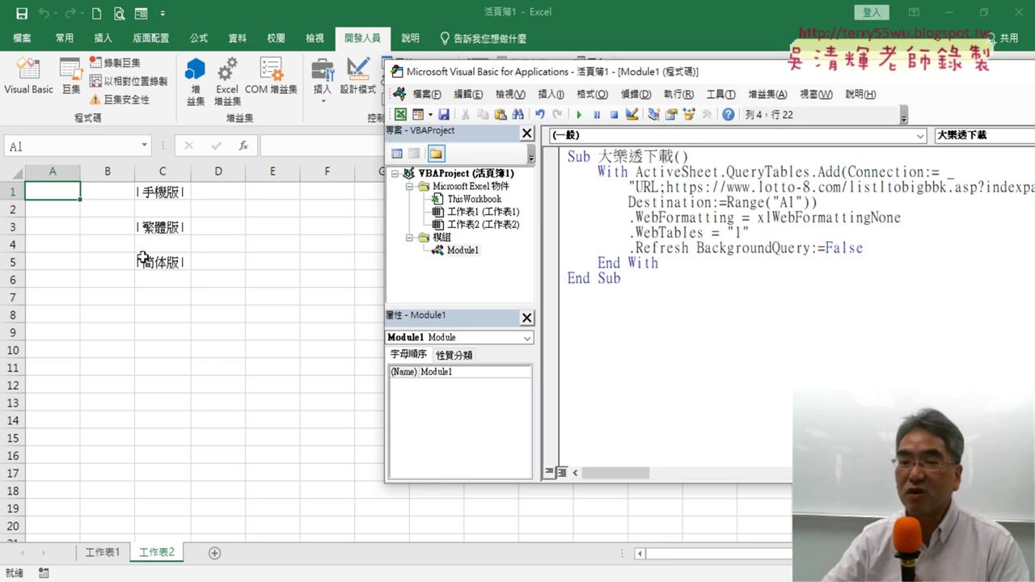
{"action": "left_click_drag", "start_coordinate": [745, 232], "coordinate": [736, 233]}
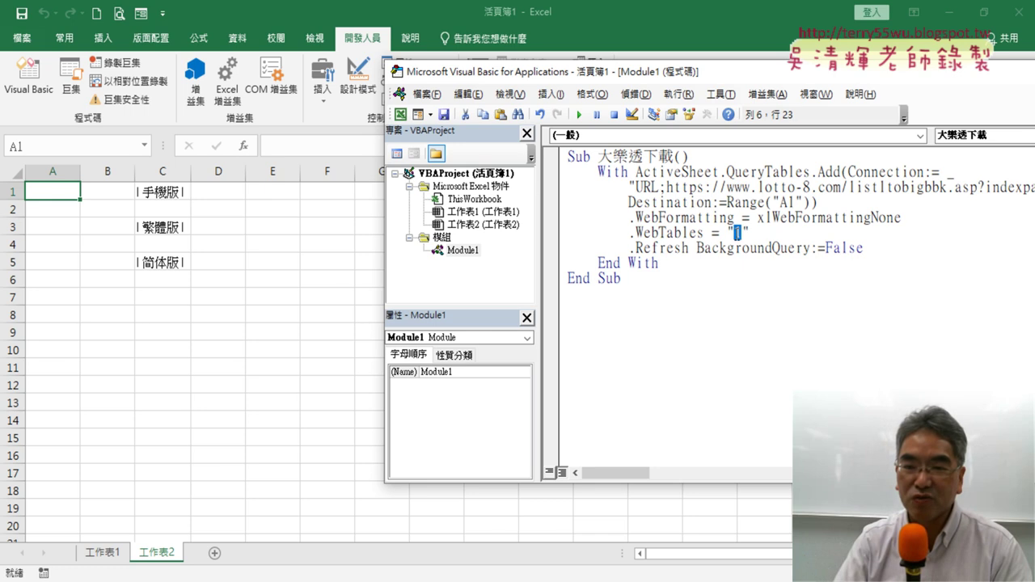
{"action": "type", "text": "2"}
{"action": "left_click", "coordinate": [578, 114]}
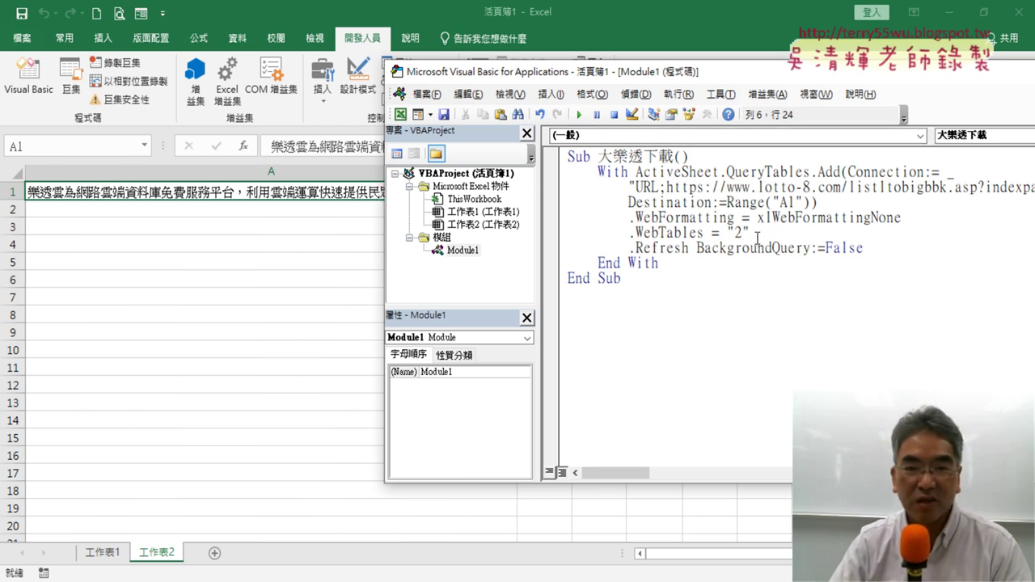
Step: Change .WebTables to "3", rerun, and review the draw records filled into 工作表2
{"action": "left_click_drag", "start_coordinate": [739, 232], "coordinate": [735, 233]}
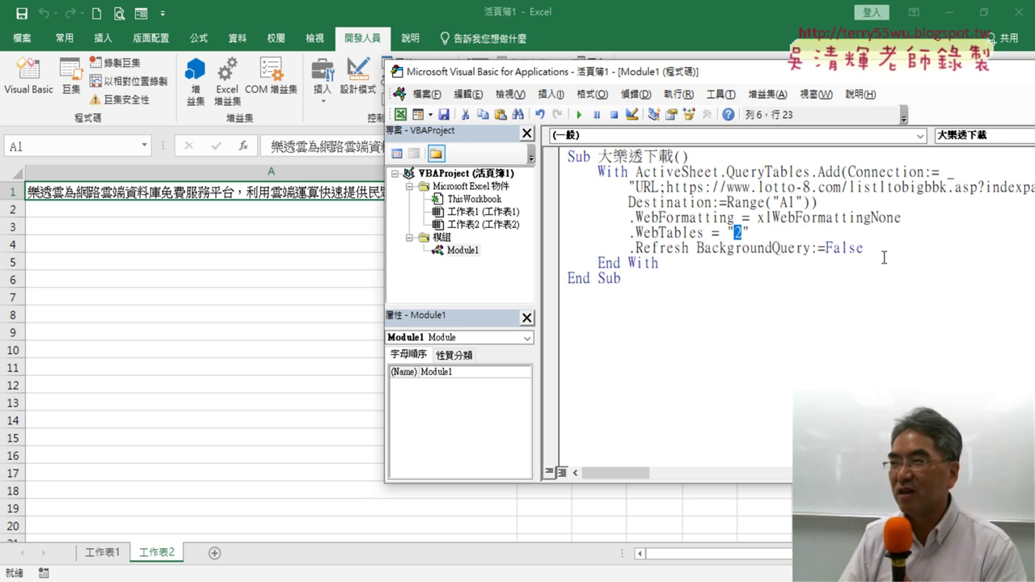
{"action": "type", "text": "3"}
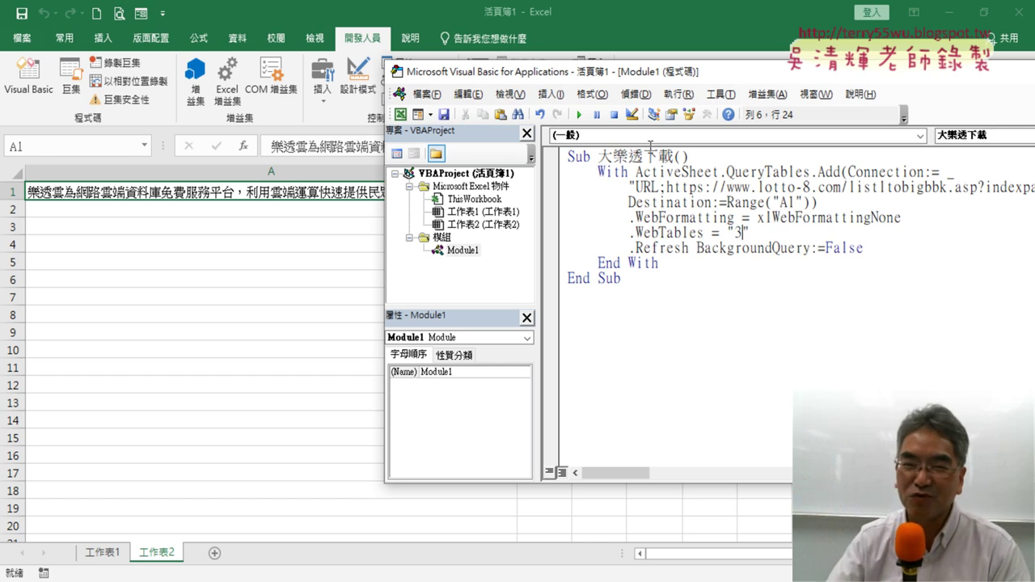
{"action": "left_click", "coordinate": [579, 114]}
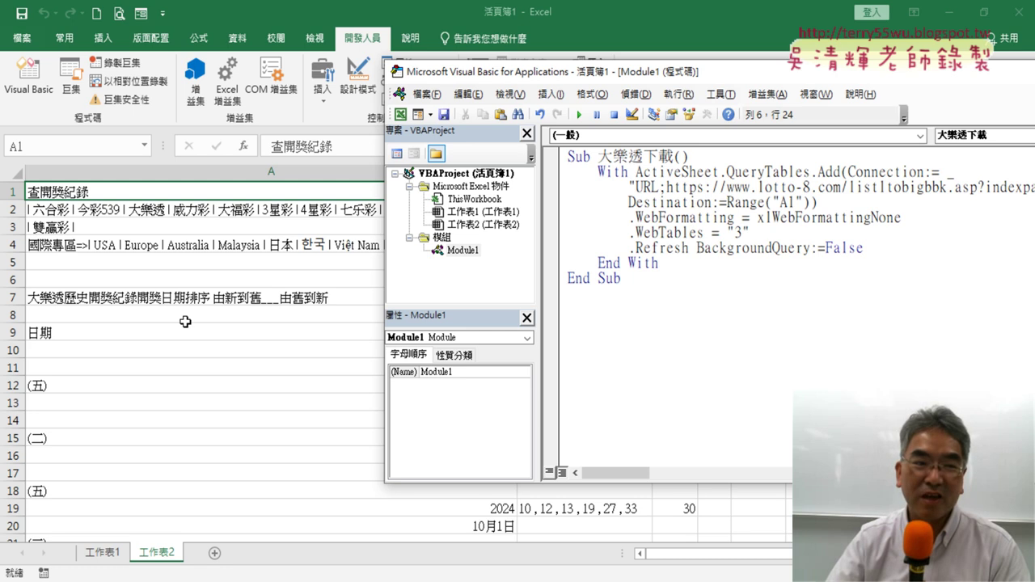
{"action": "scroll", "coordinate": [186, 322], "scroll_direction": "down", "scroll_amount": 3}
{"action": "scroll", "coordinate": [190, 328], "scroll_direction": "down", "scroll_amount": 3}
{"action": "scroll", "coordinate": [194, 323], "scroll_direction": "down", "scroll_amount": 3}
{"action": "mouse_move", "coordinate": [605, 76]}
{"action": "left_mouse_down"}
{"action": "mouse_move", "coordinate": [779, 75]}
{"action": "mouse_move", "coordinate": [447, 150]}
{"action": "left_mouse_up"}
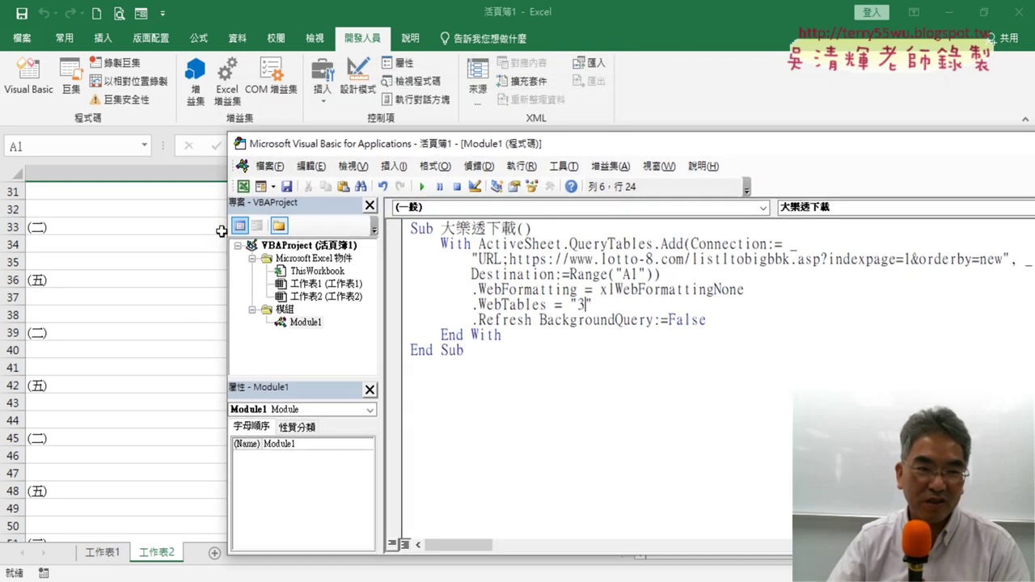
{"action": "scroll", "coordinate": [142, 246], "scroll_direction": "up", "scroll_amount": 10}
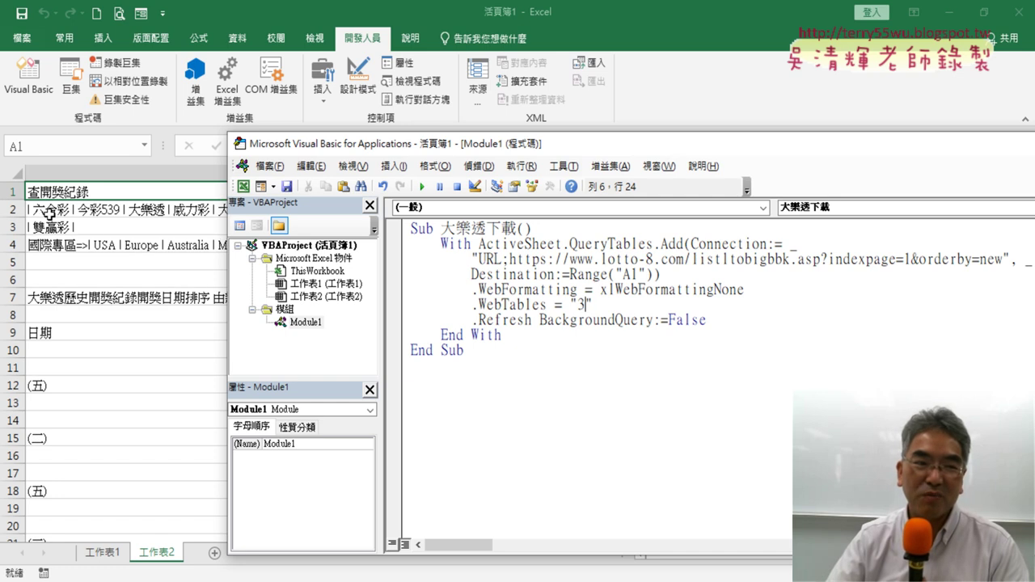
Step: Delete rows 1–8 so the 日期 header starts the table at row 1
{"action": "left_click_drag", "start_coordinate": [20, 192], "coordinate": [18, 279]}
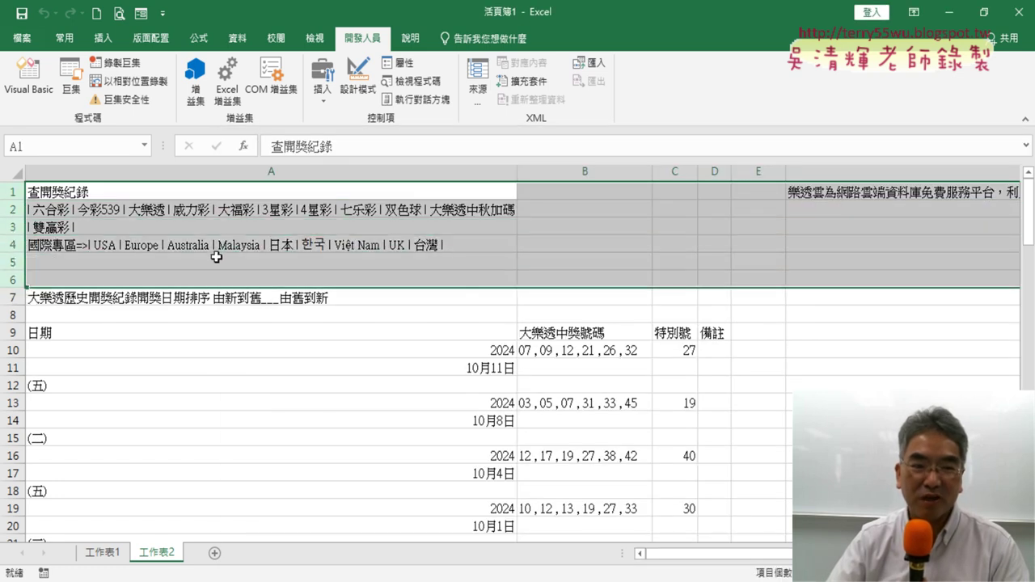
{"action": "left_click_drag", "start_coordinate": [18, 191], "coordinate": [18, 315]}
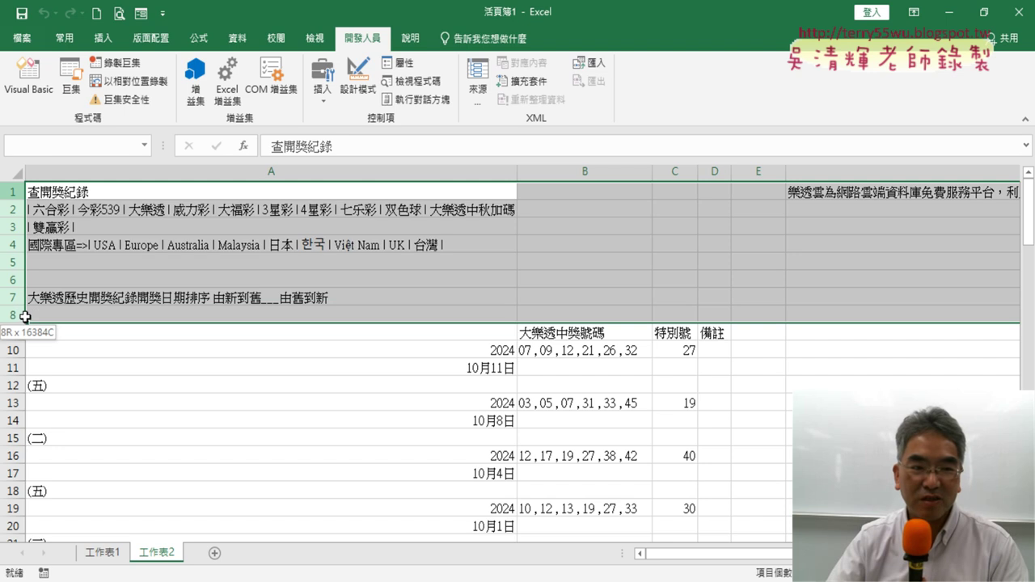
{"action": "right_click", "coordinate": [262, 257]}
{"action": "left_click", "coordinate": [315, 396]}
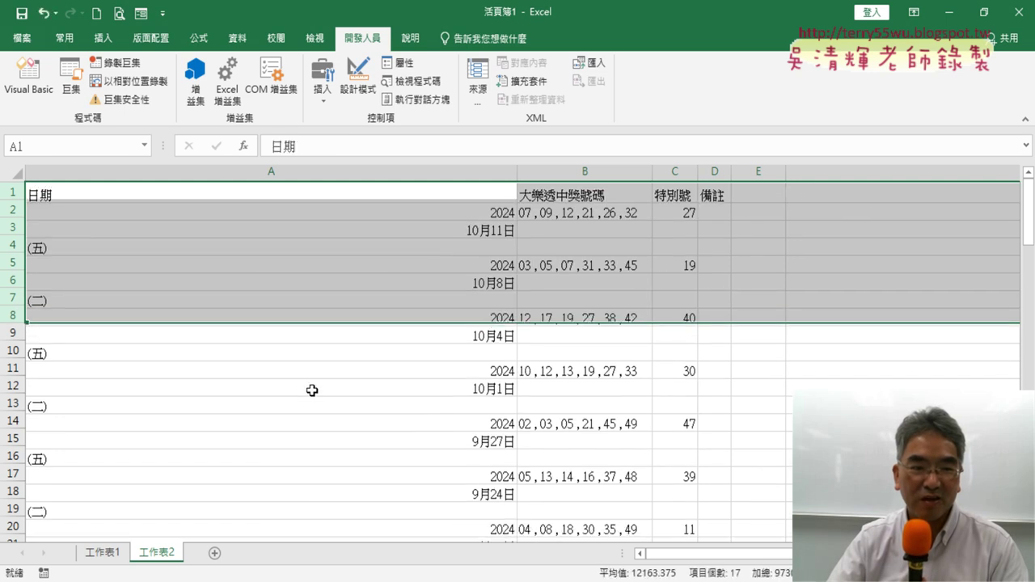
Step: Autofit columns A–D to the imported draw data
{"action": "left_click_drag", "start_coordinate": [186, 172], "coordinate": [715, 171]}
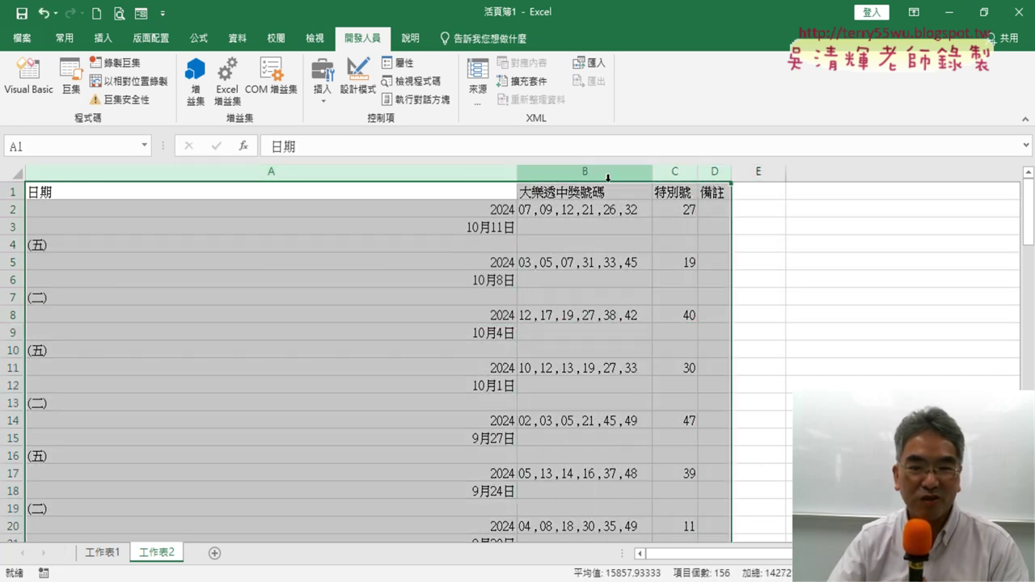
{"action": "double_click", "coordinate": [519, 172]}
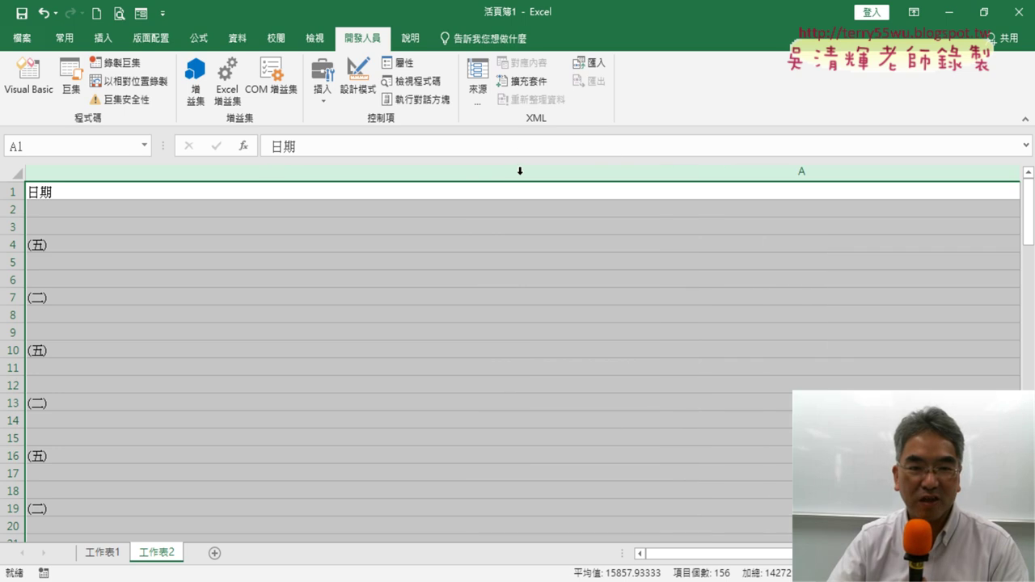
{"action": "scroll", "coordinate": [545, 216], "scroll_direction": "down", "scroll_amount": 4}
{"action": "scroll", "coordinate": [545, 218], "scroll_direction": "down", "scroll_amount": 9}
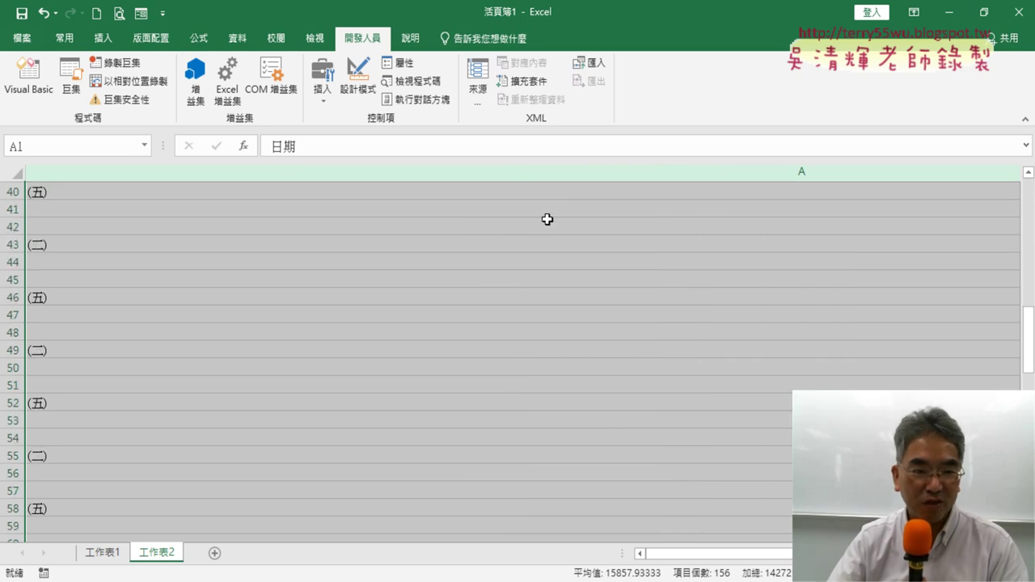
{"action": "scroll", "coordinate": [517, 212], "scroll_direction": "up", "scroll_amount": 10}
{"action": "left_click", "coordinate": [28, 77]}
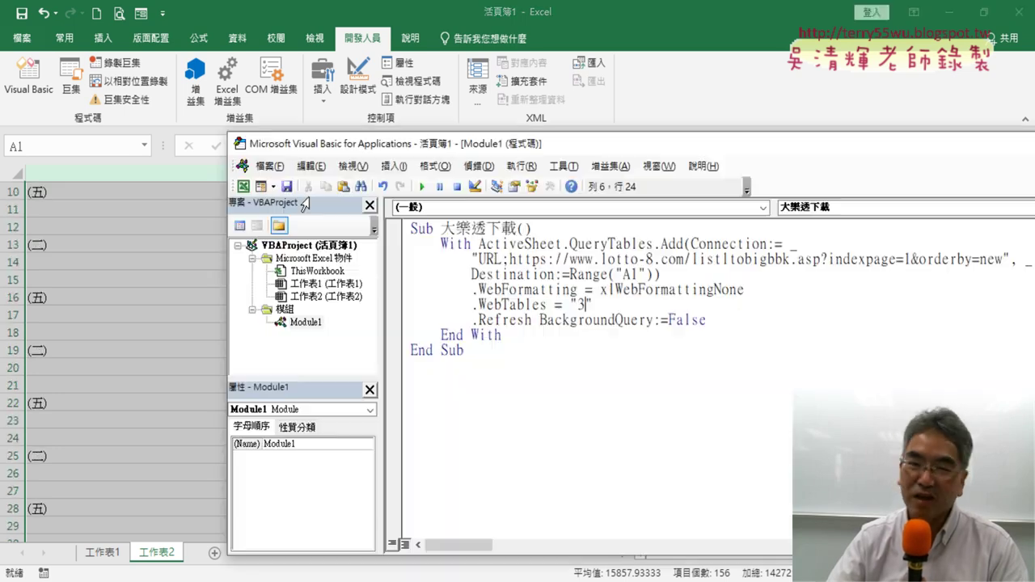
{"action": "double_click", "coordinate": [581, 306]}
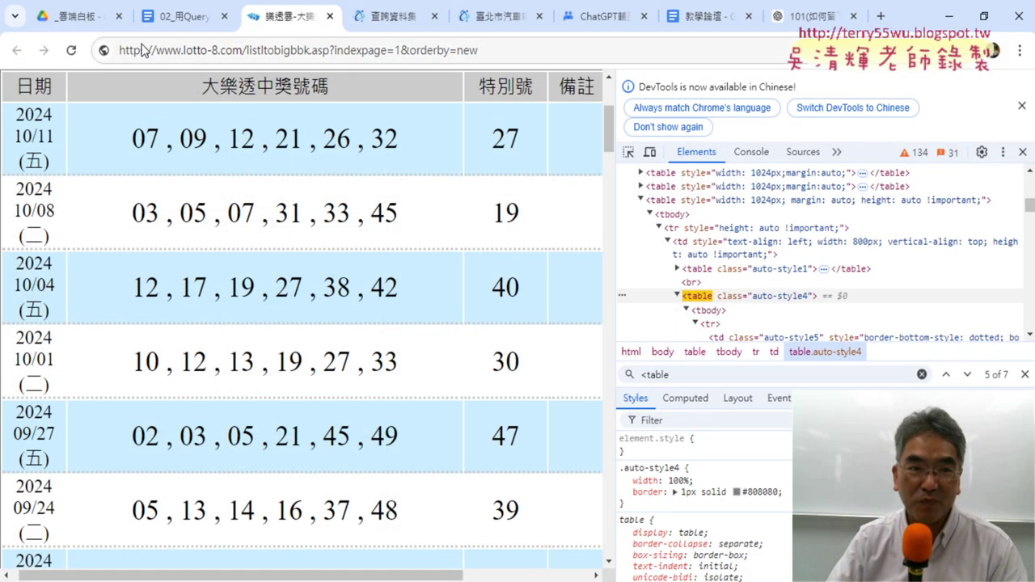
Step: Return to the Google Docs sample macro, positioning at the URL; placeholder and the .WebTables quotes
{"action": "left_click", "coordinate": [173, 18]}
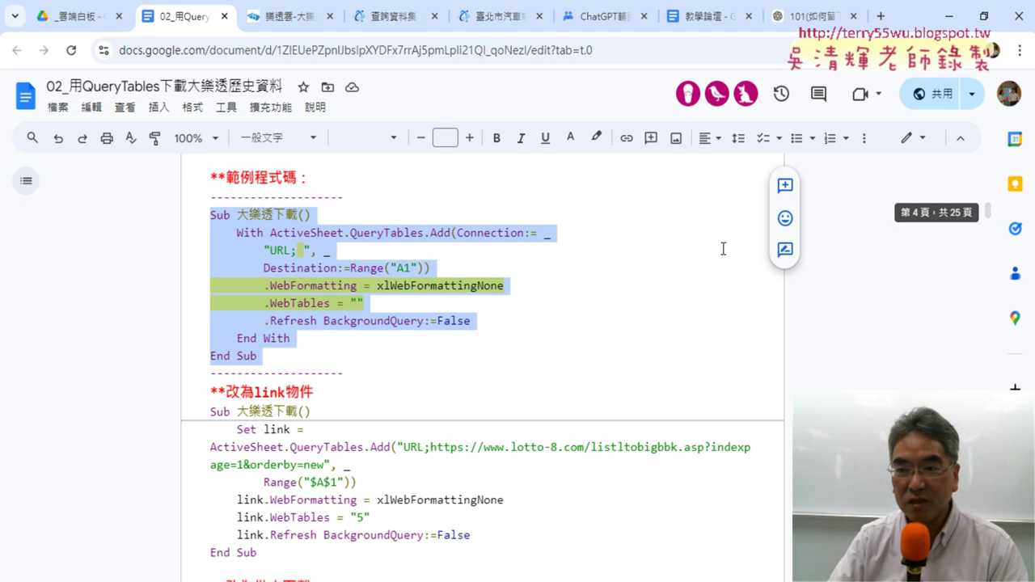
{"action": "left_click", "coordinate": [397, 268]}
{"action": "left_click", "coordinate": [299, 251]}
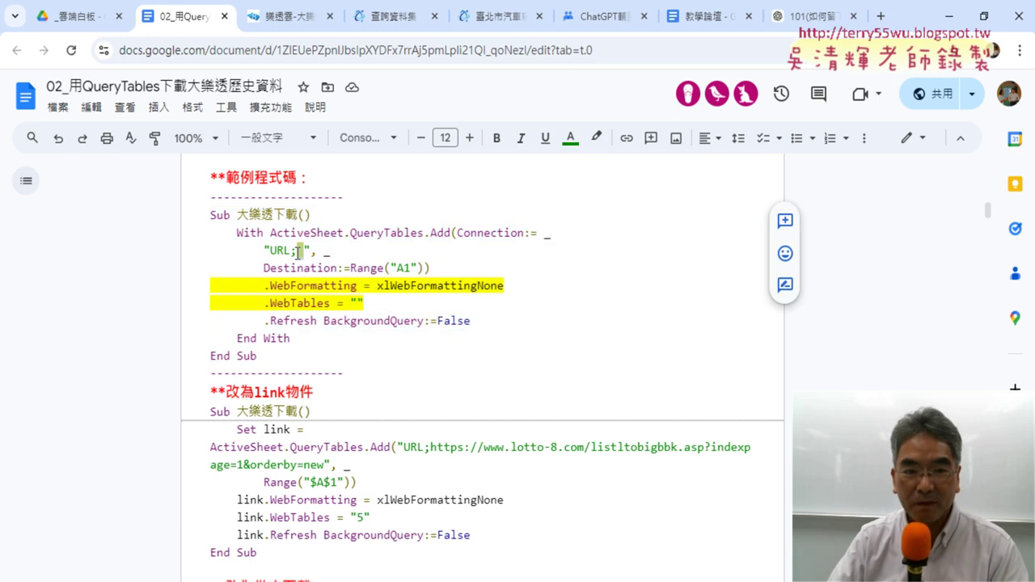
{"action": "left_click", "coordinate": [358, 303]}
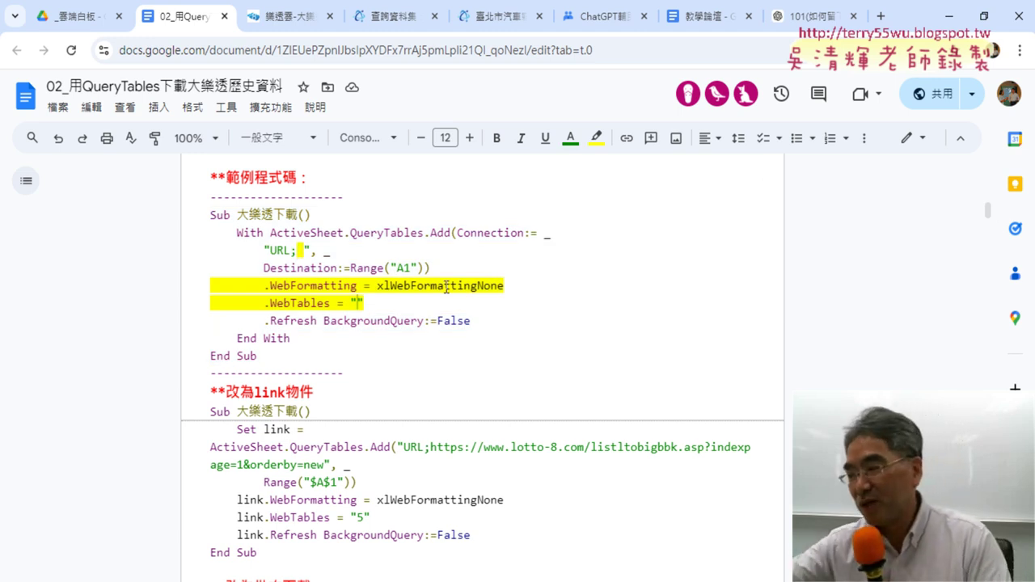